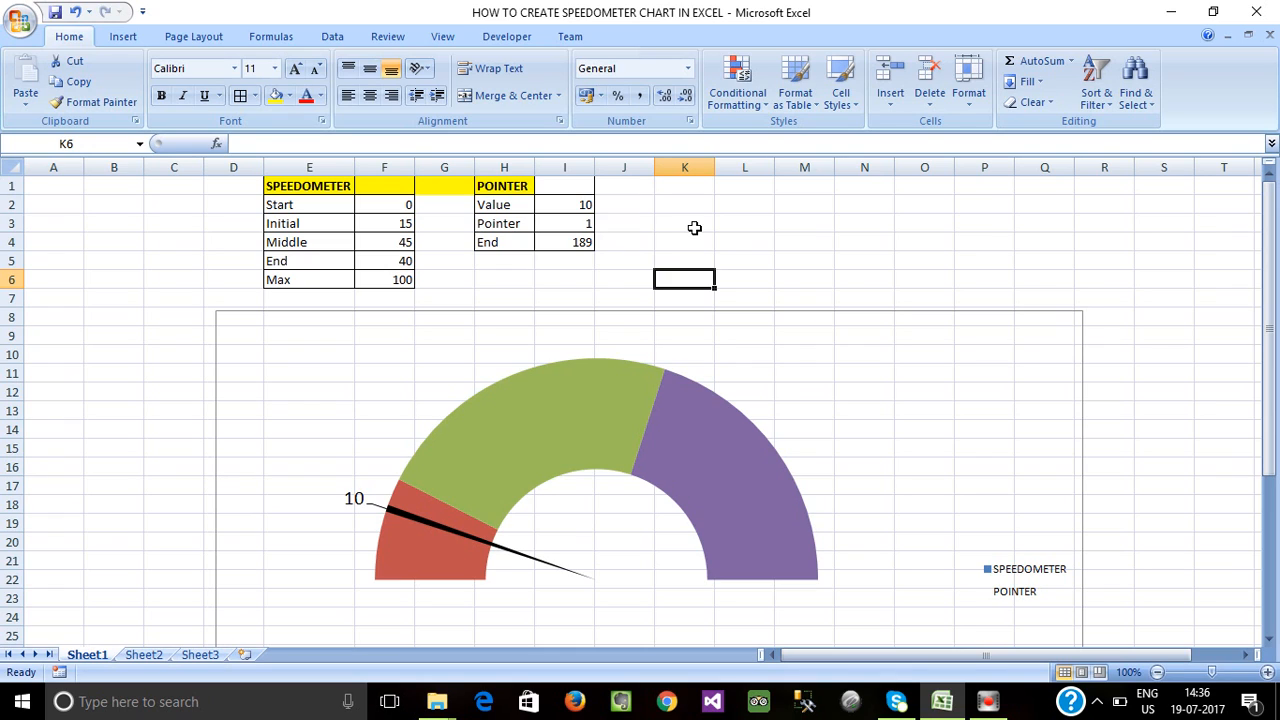
# Try pointer values of 100, 150 and 10 in cell I2 to move the needle on the finished speedometer.
pyautogui.click(566, 204)
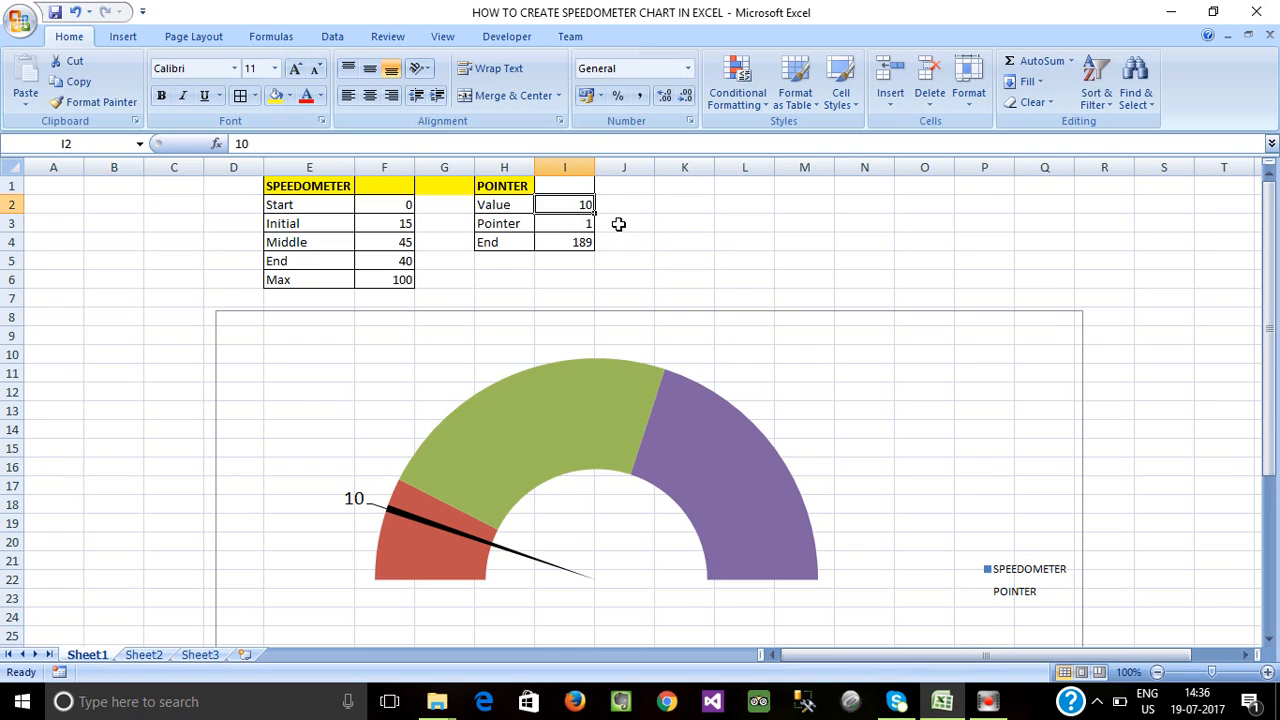
pyautogui.write('1')
pyautogui.press('Return')
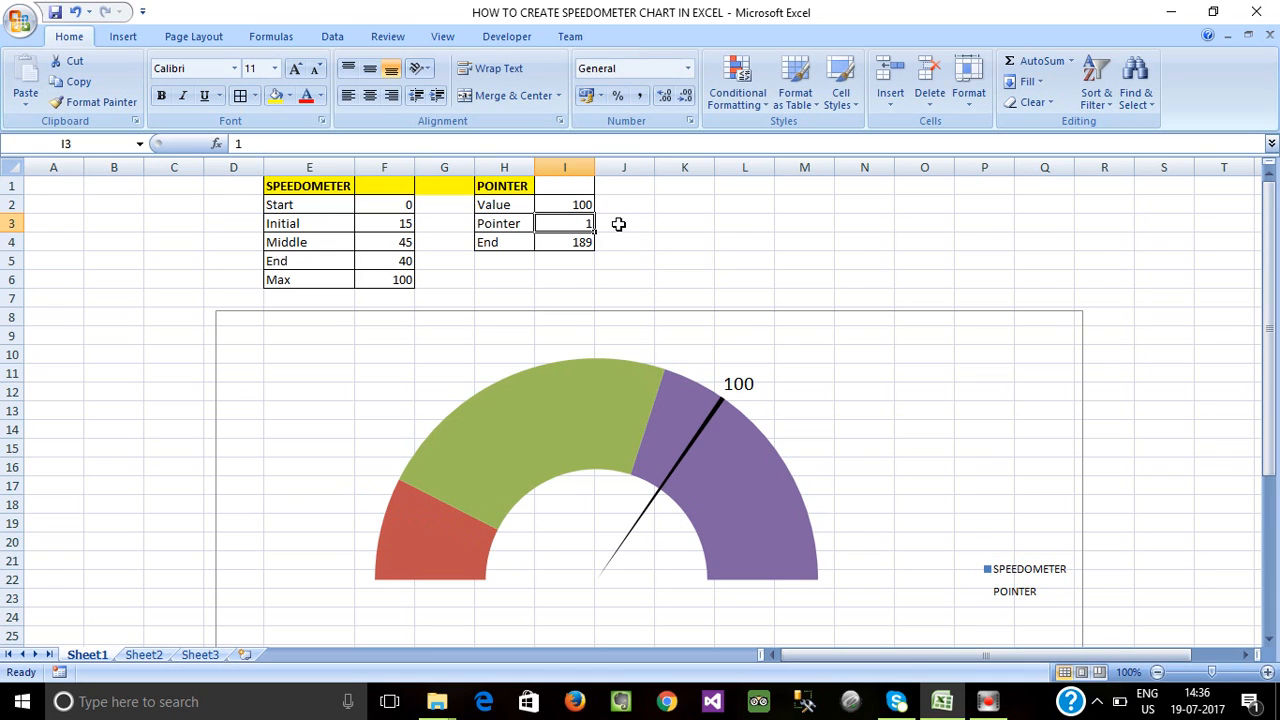
pyautogui.click(572, 202)
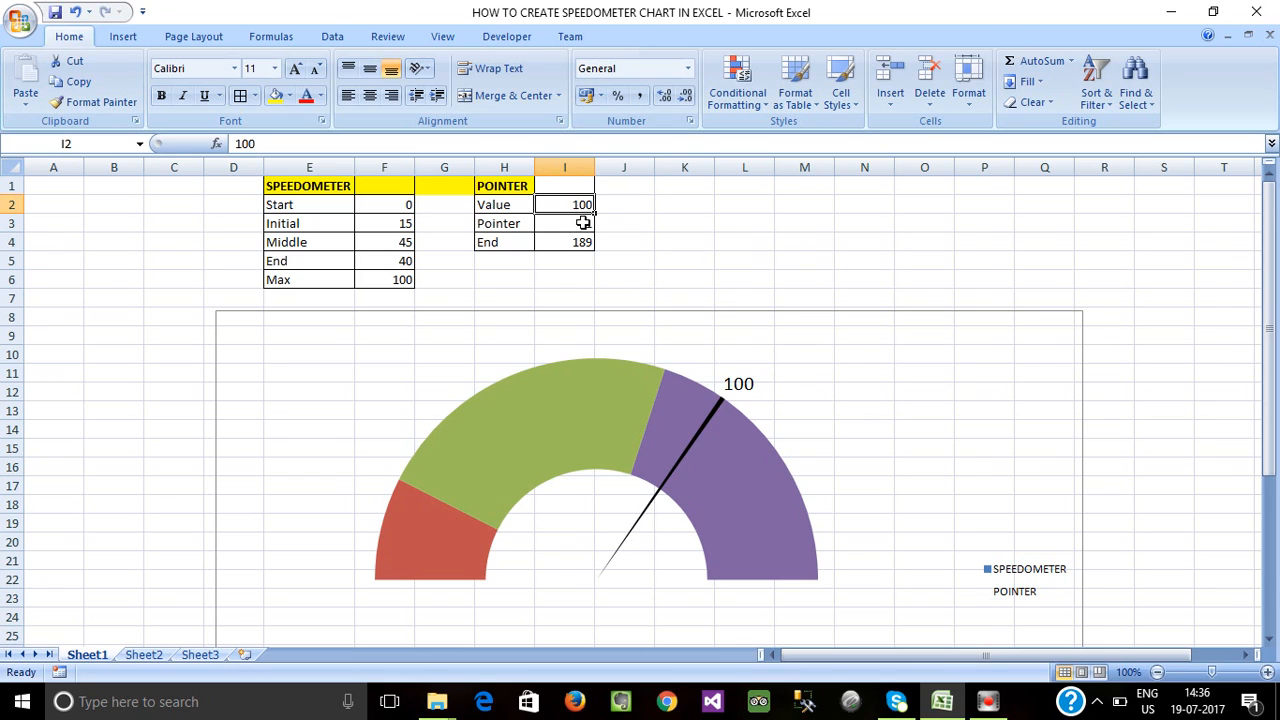
pyautogui.write('150')
pyautogui.press('Return')
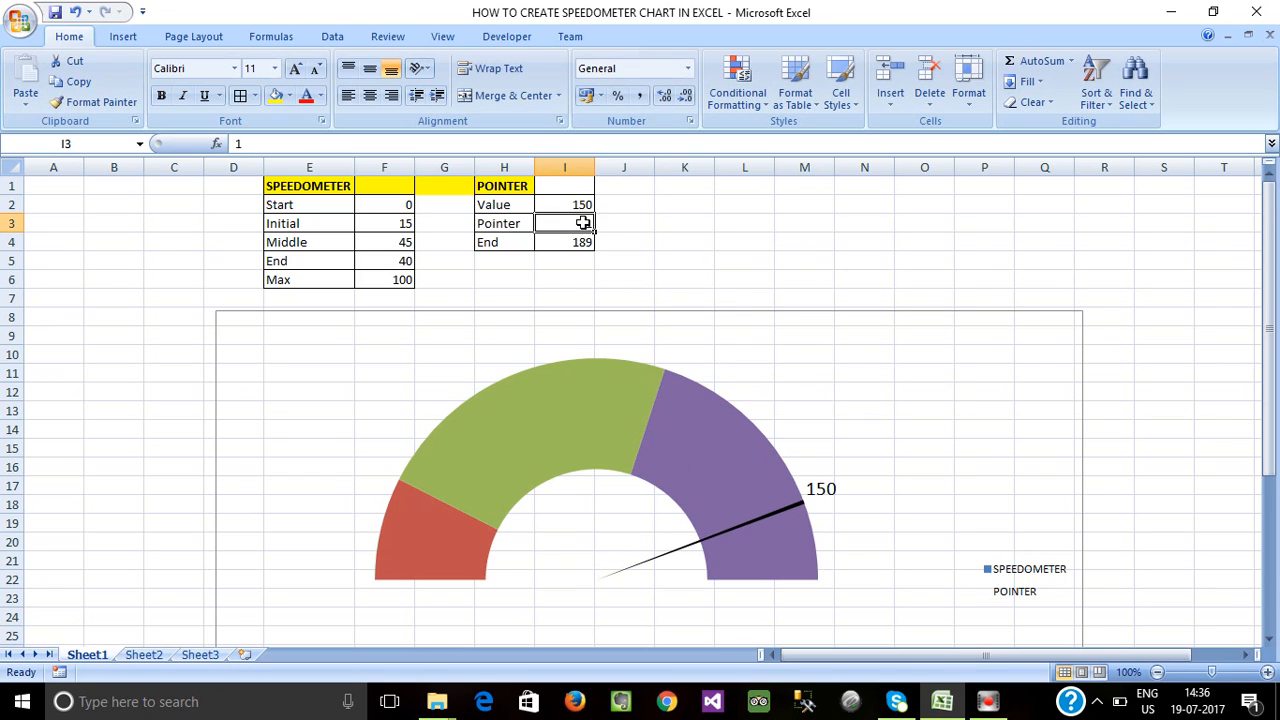
pyautogui.click(583, 203)
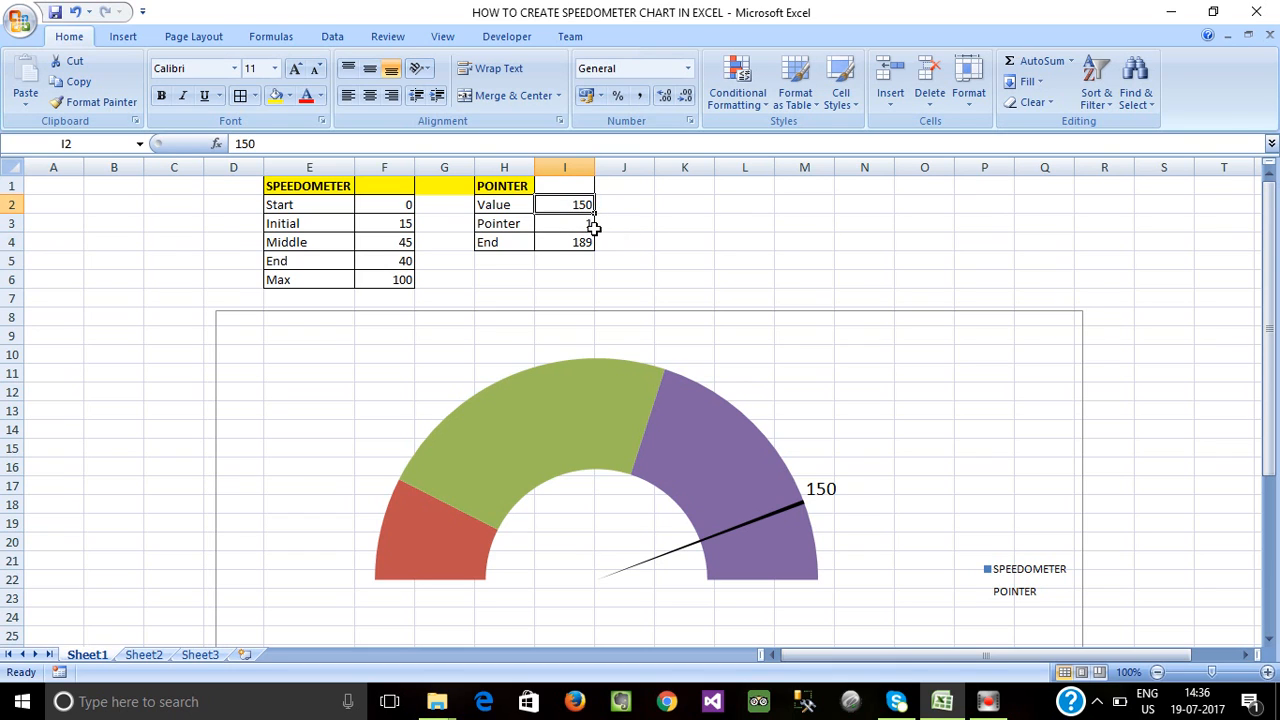
pyautogui.write('10')
pyautogui.press('Return')
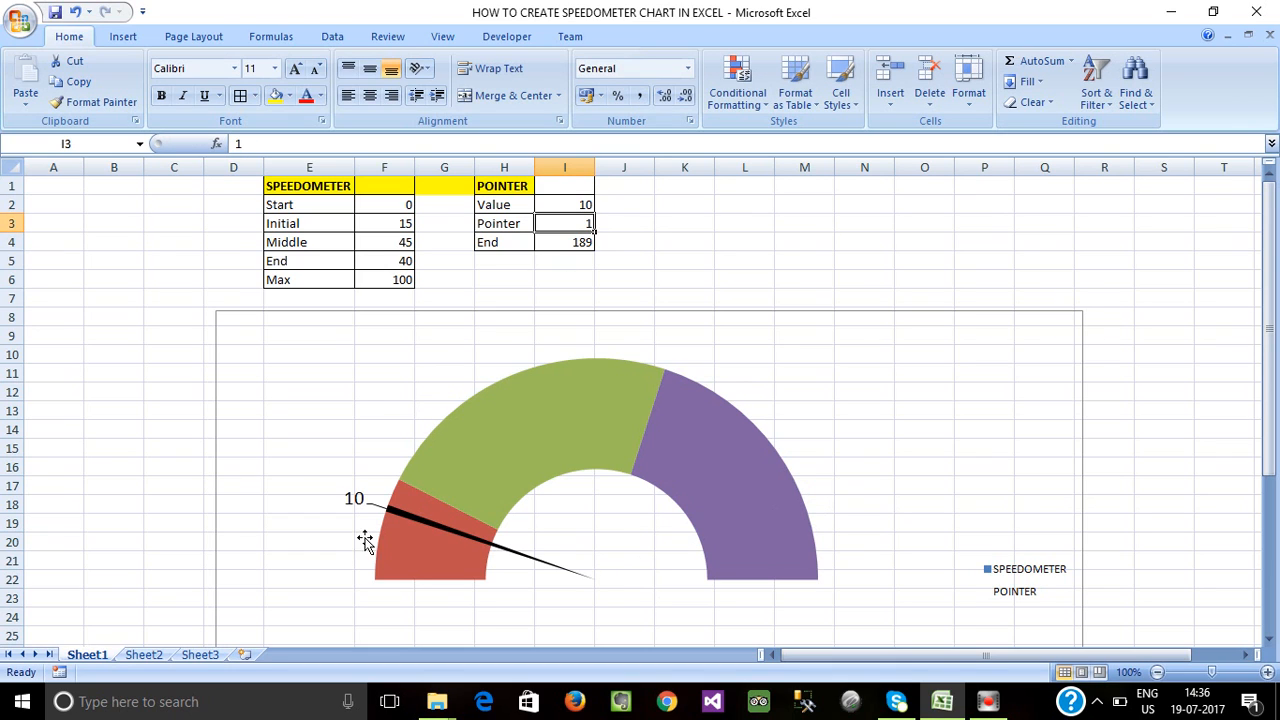
# Set the pointer's Value in cell I2 to 5 and deselect the cell.
pyautogui.click(583, 203)
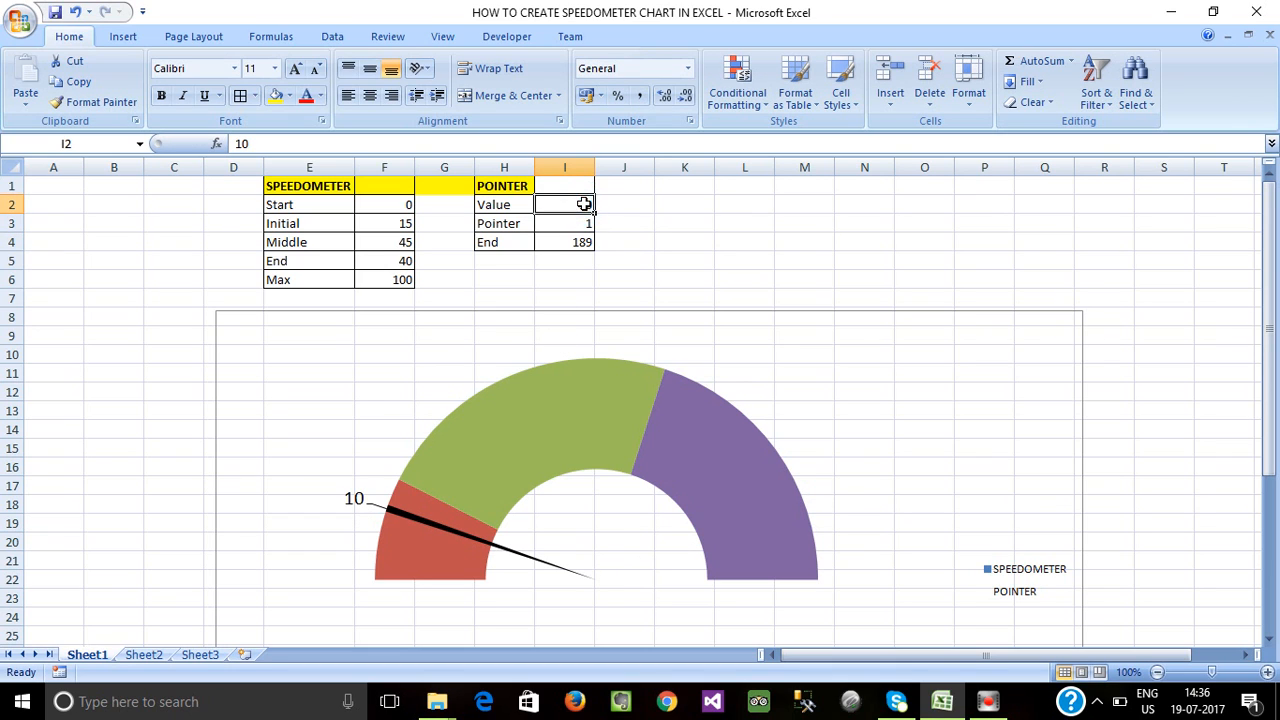
pyautogui.write('5')
pyautogui.press('Return')
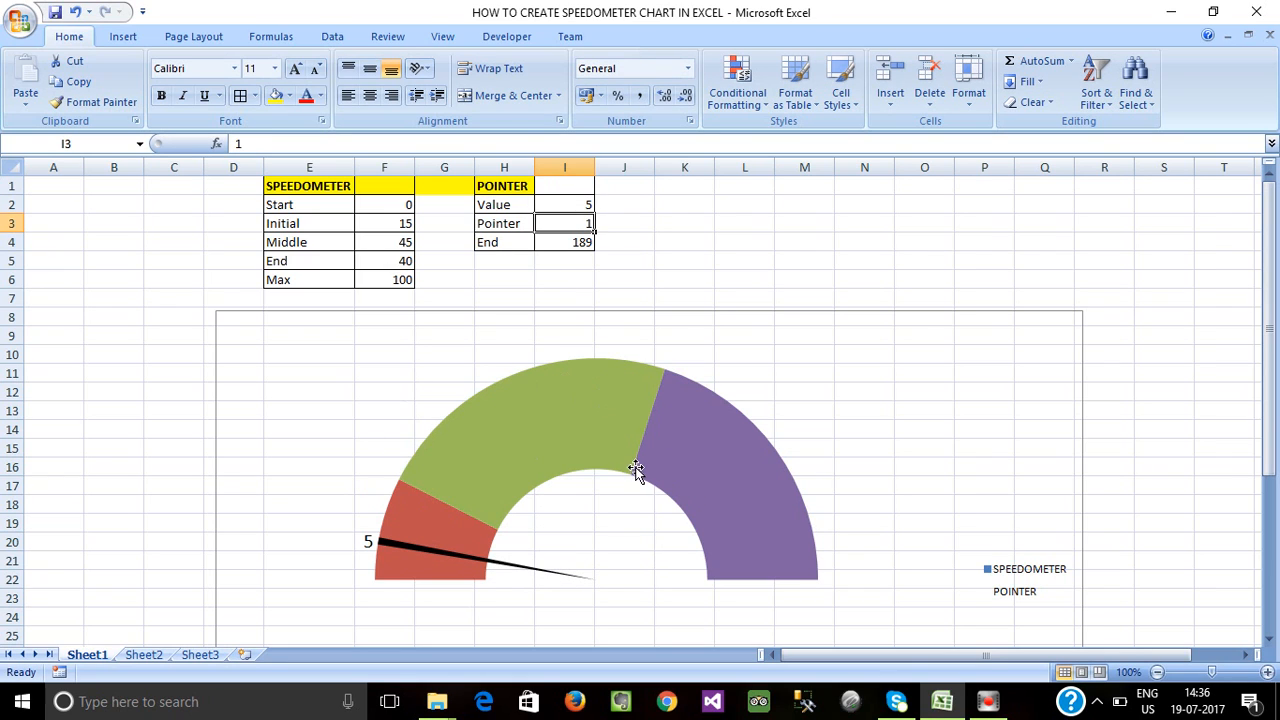
pyautogui.click(652, 265)
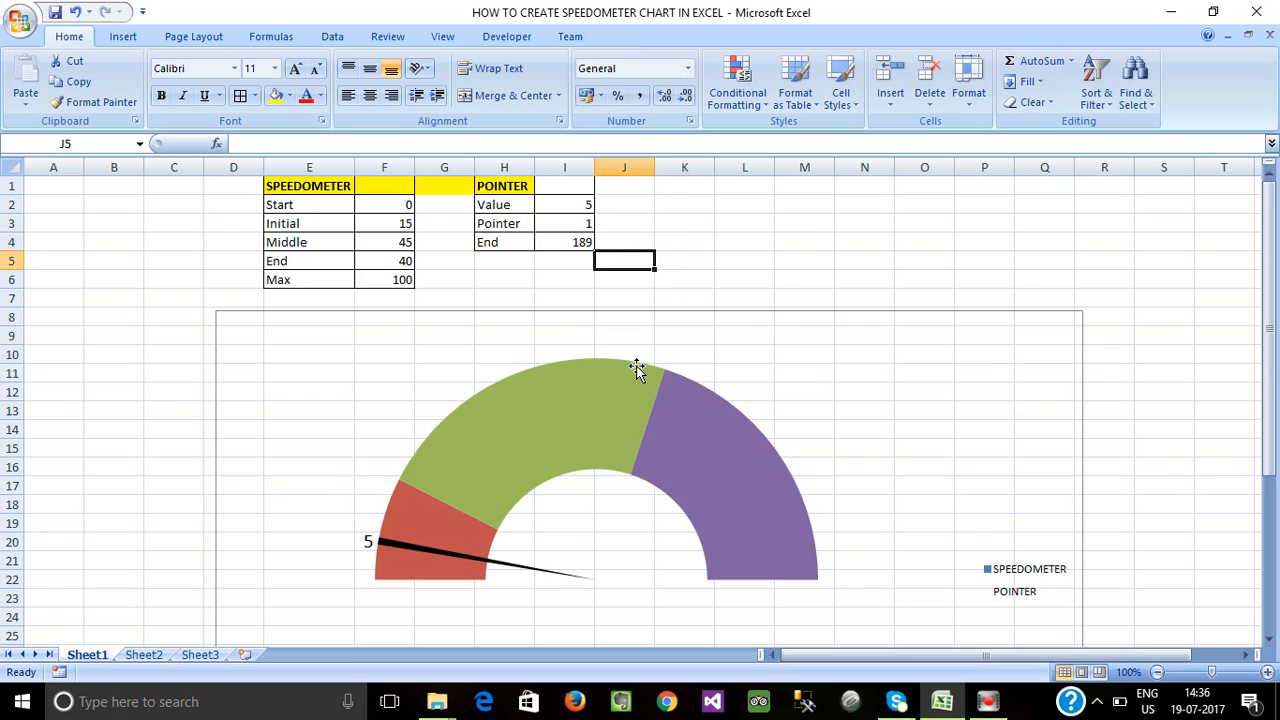
pyautogui.click(697, 283)
# Switch to Sheet2 and select the empty cell K9, away from the SPEEDOMETER and POINTER tables.
pyautogui.click(150, 654)
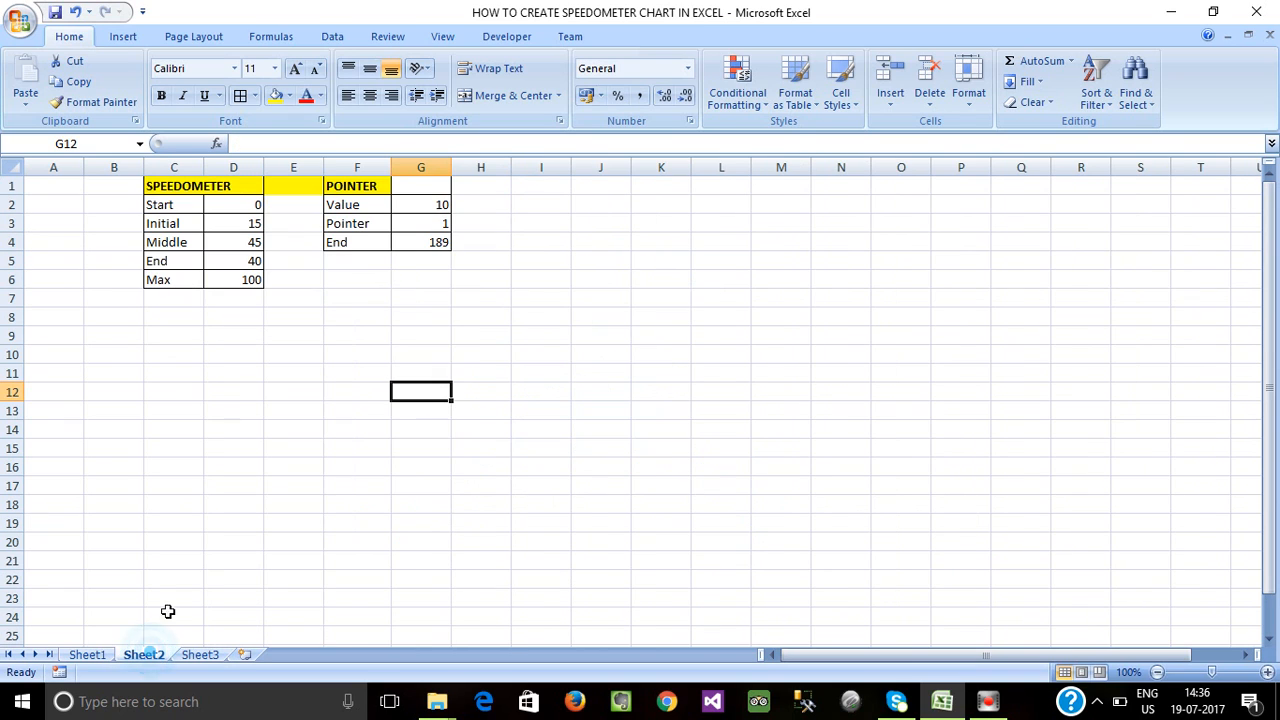
pyautogui.click(208, 354)
pyautogui.moveTo(192, 184); pyautogui.dragTo(423, 260)
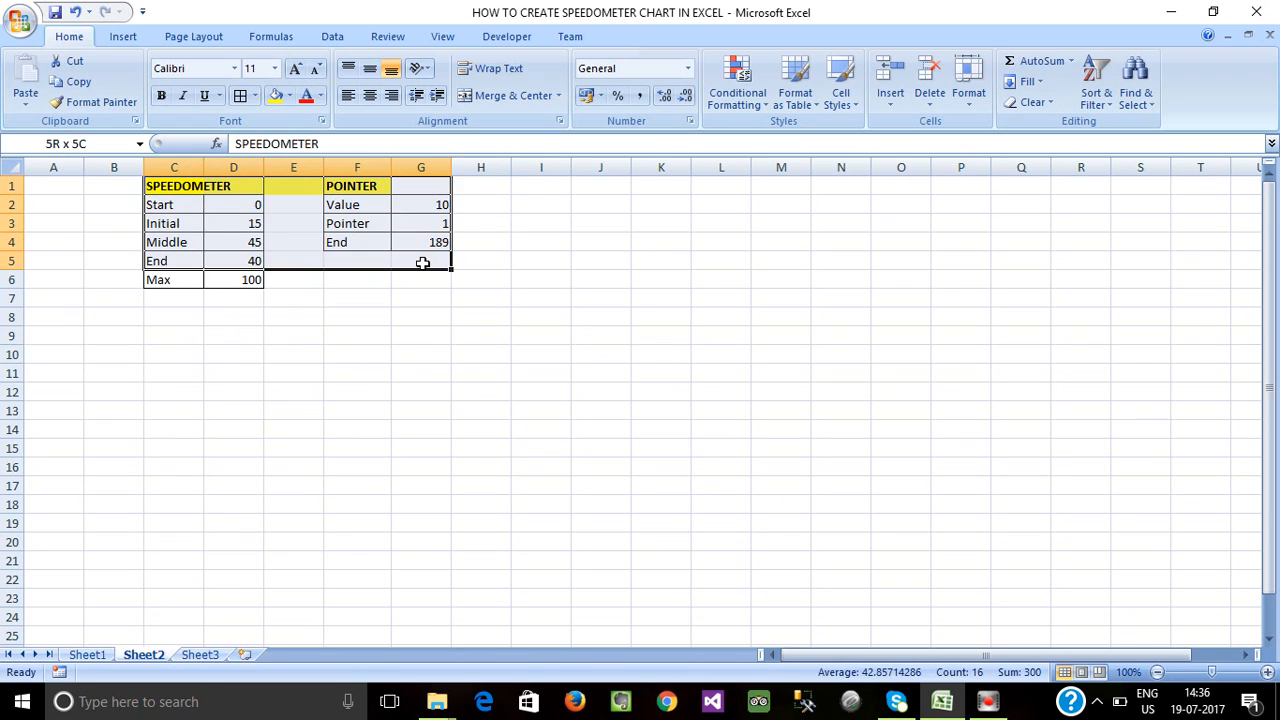
pyautogui.click(423, 351)
pyautogui.click(660, 333)
# Insert an empty standard doughnut chart, enlarge it slightly and place it beside the data tables.
pyautogui.click(121, 36)
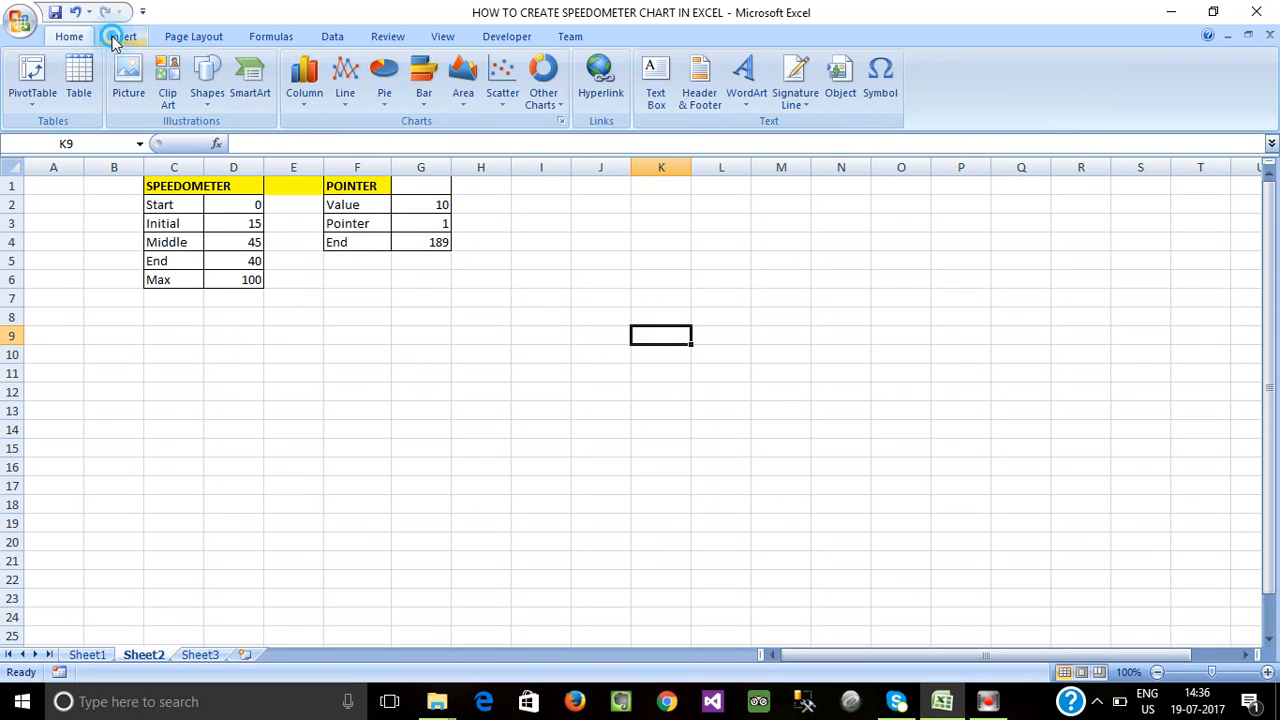
pyautogui.click(551, 104)
pyautogui.click(550, 104)
pyautogui.click(548, 105)
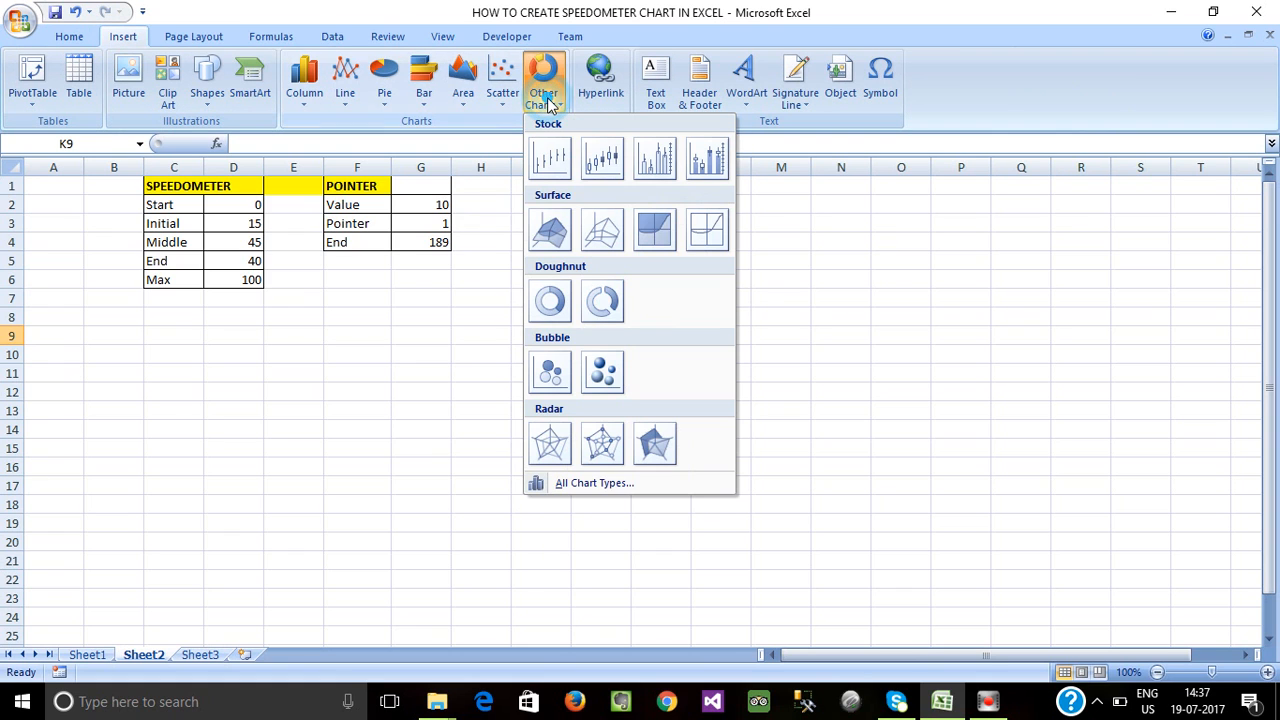
pyautogui.click(549, 298)
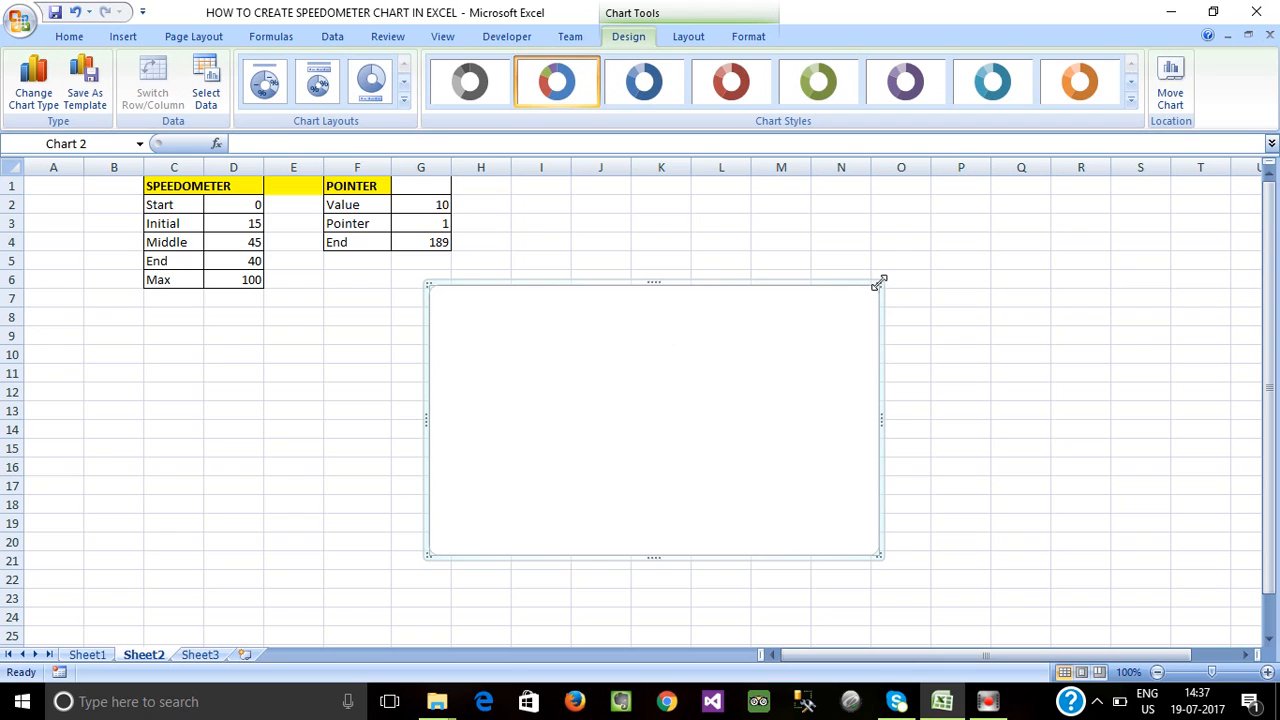
pyautogui.moveTo(877, 283); pyautogui.dragTo(937, 251)
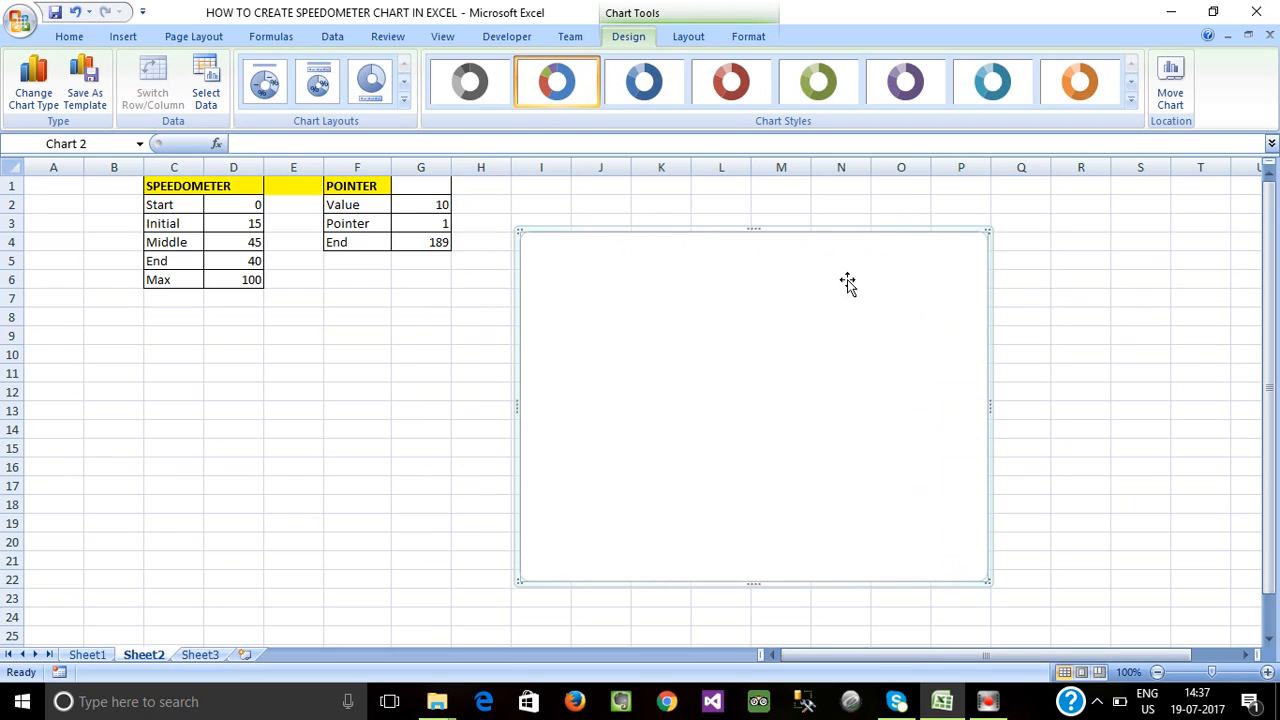
# Add a data series to the chart, named from cell C1 (SPEEDOMETER) with values from D2:D6.
pyautogui.rightClick(740, 270)
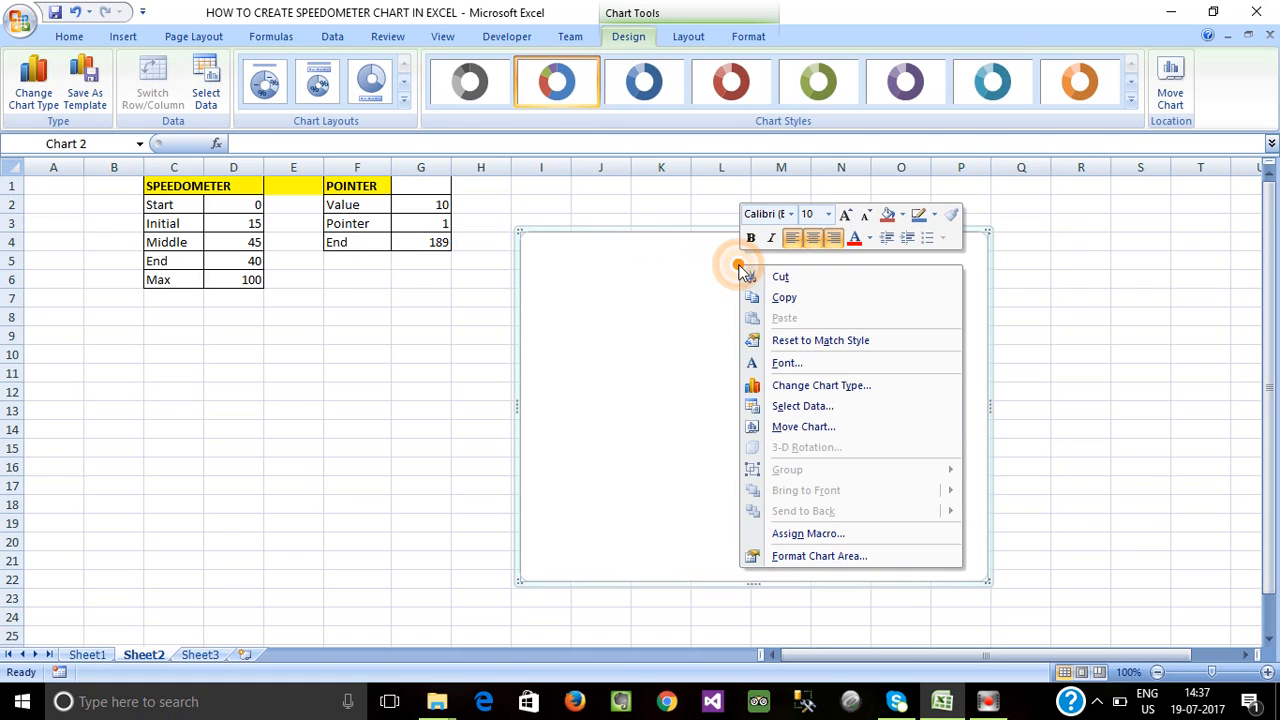
pyautogui.click(802, 406)
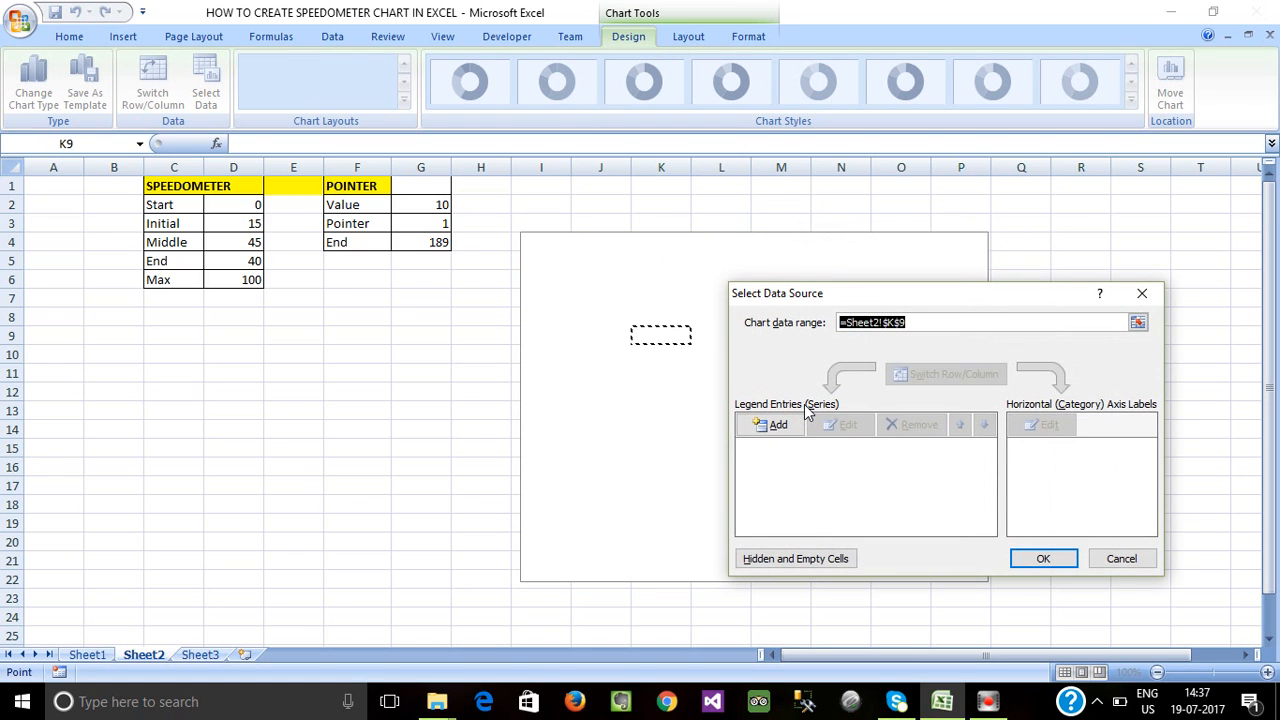
pyautogui.click(773, 427)
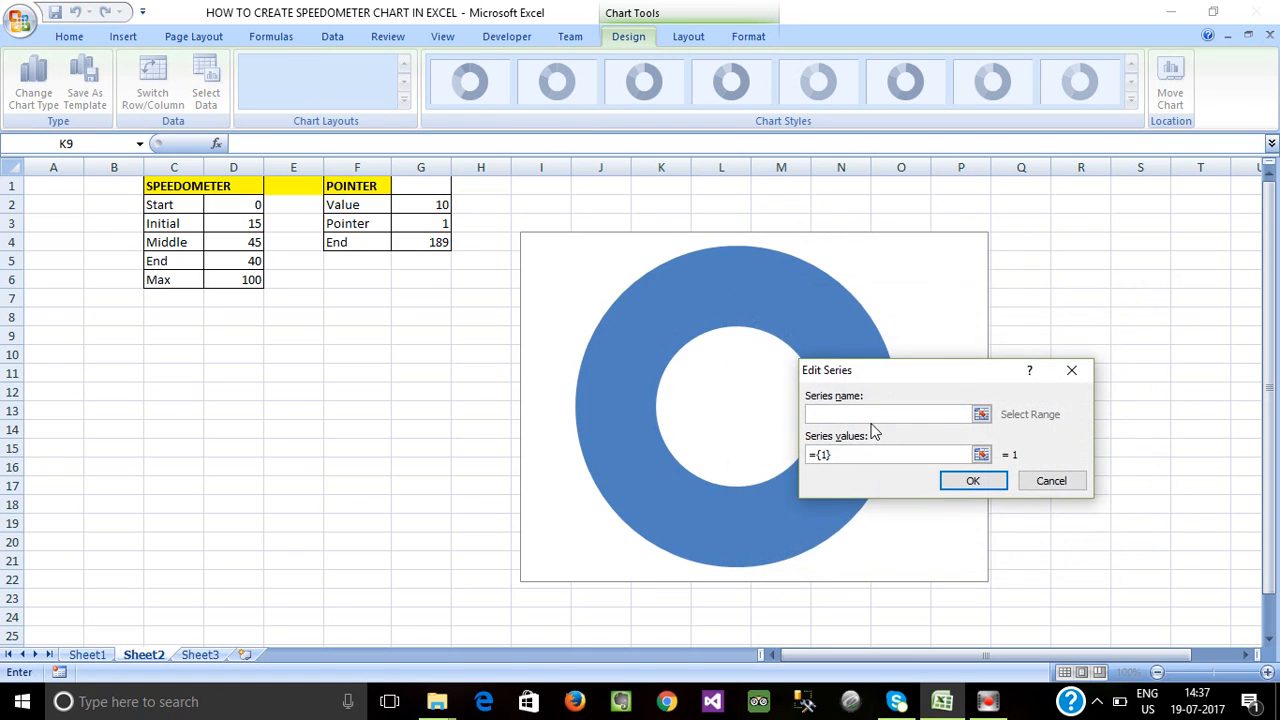
pyautogui.click(204, 191)
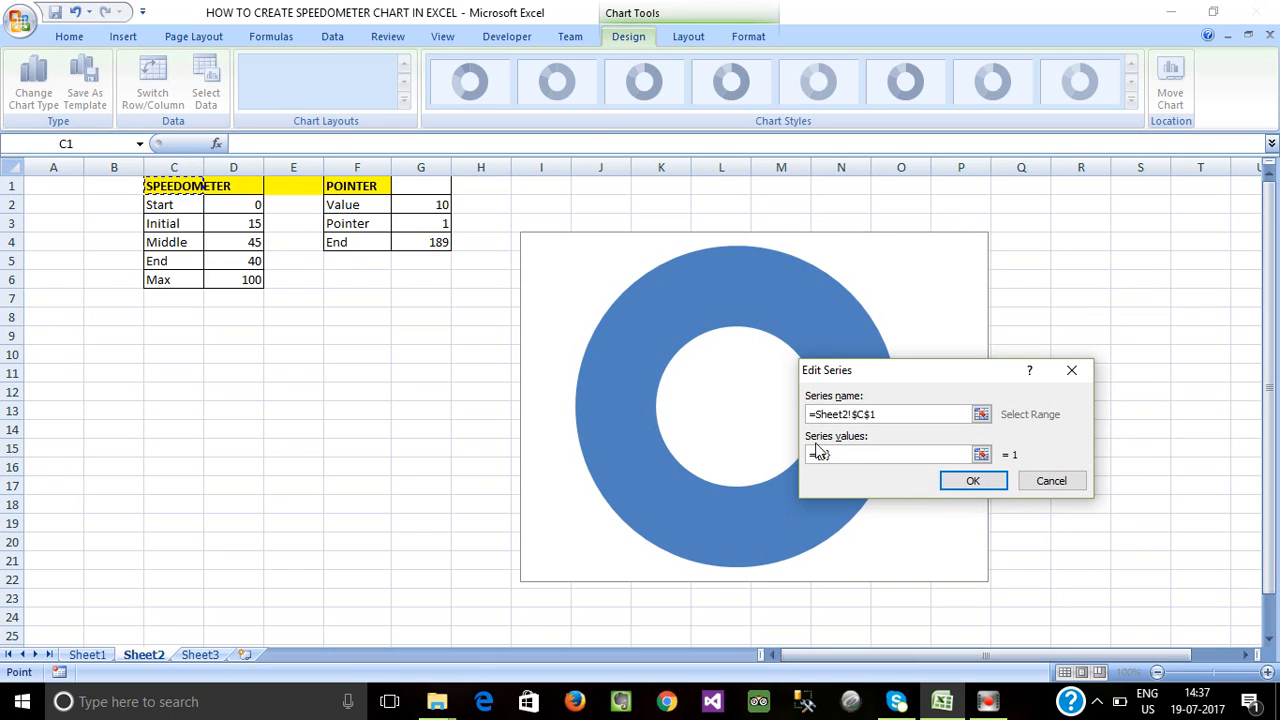
pyautogui.moveTo(899, 455); pyautogui.dragTo(746, 447)
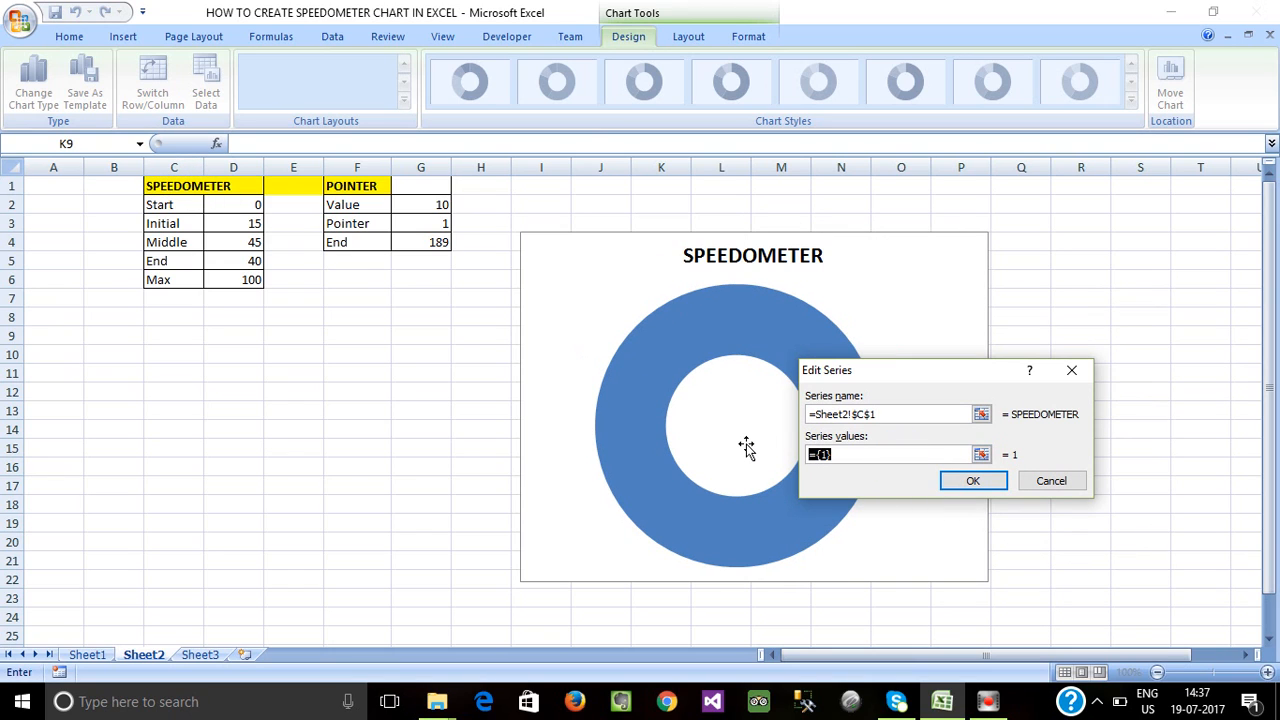
pyautogui.press('BackSpace')
pyautogui.moveTo(256, 206); pyautogui.dragTo(245, 281)
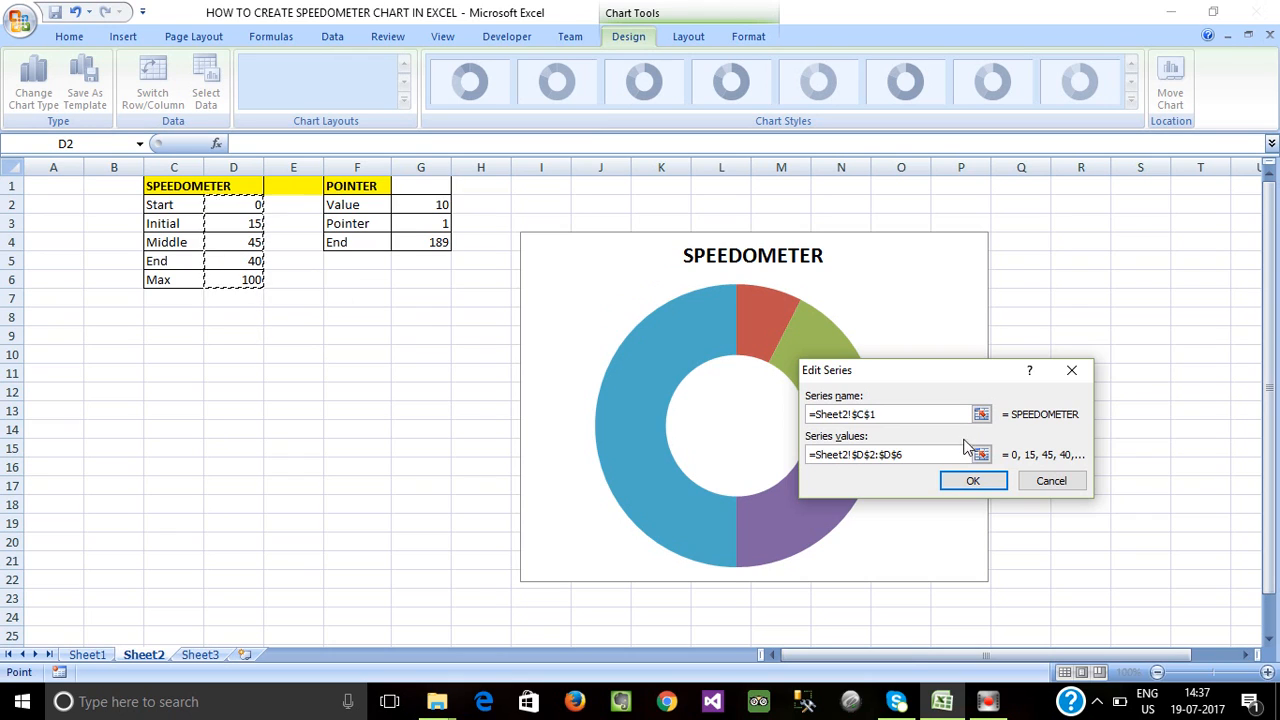
pyautogui.click(972, 482)
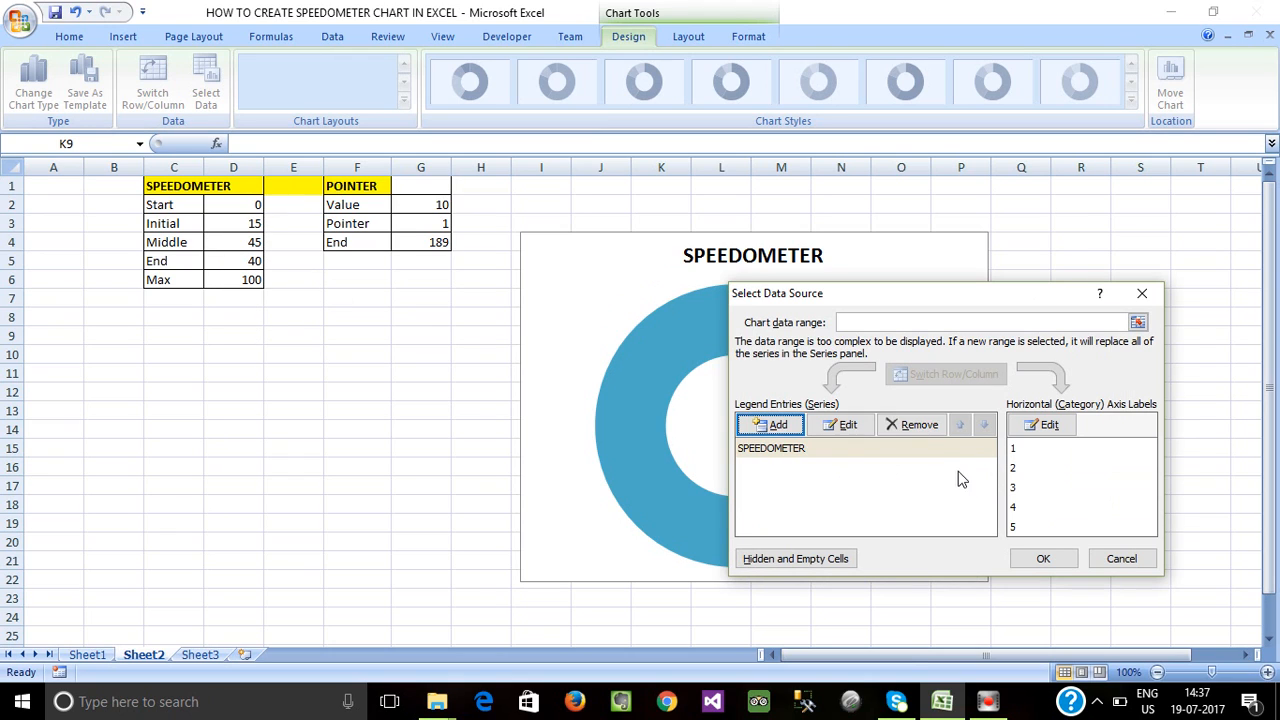
pyautogui.click(1043, 558)
# Rotate the doughnut series by its first-slice angle so the largest slice fills exactly the lower half of the ring.
pyautogui.moveTo(742, 350)
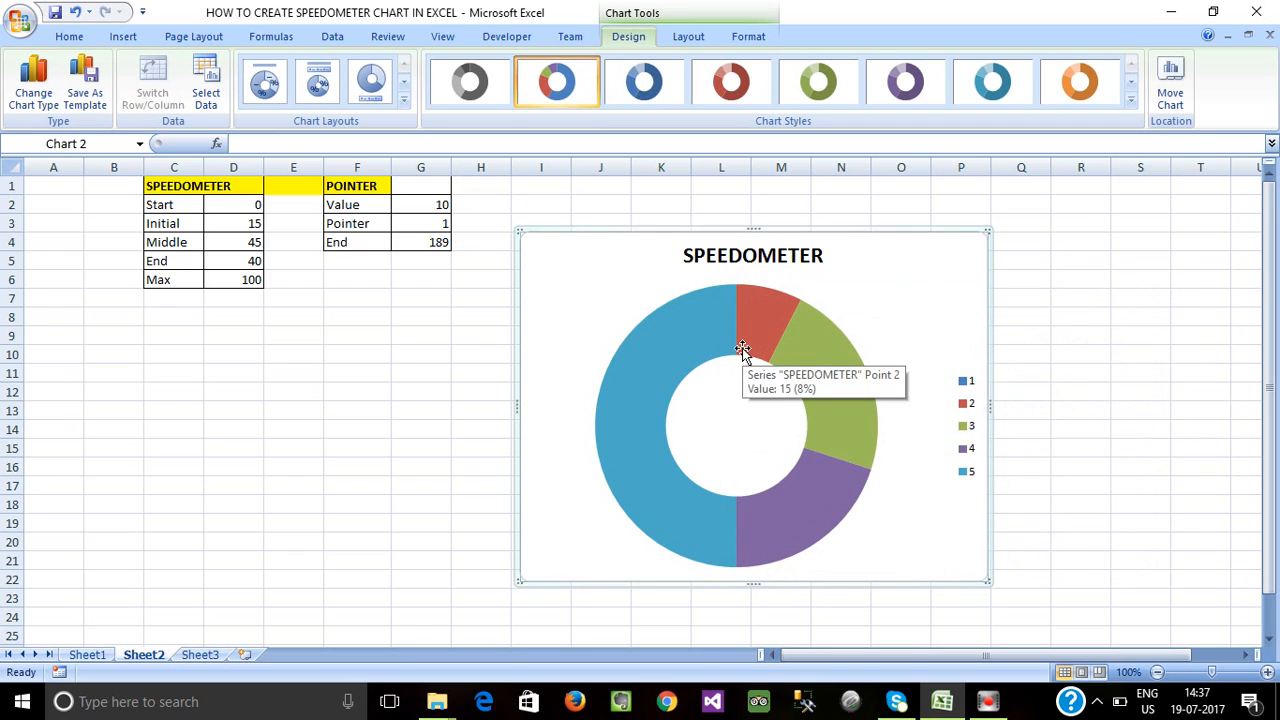
pyautogui.click(690, 333)
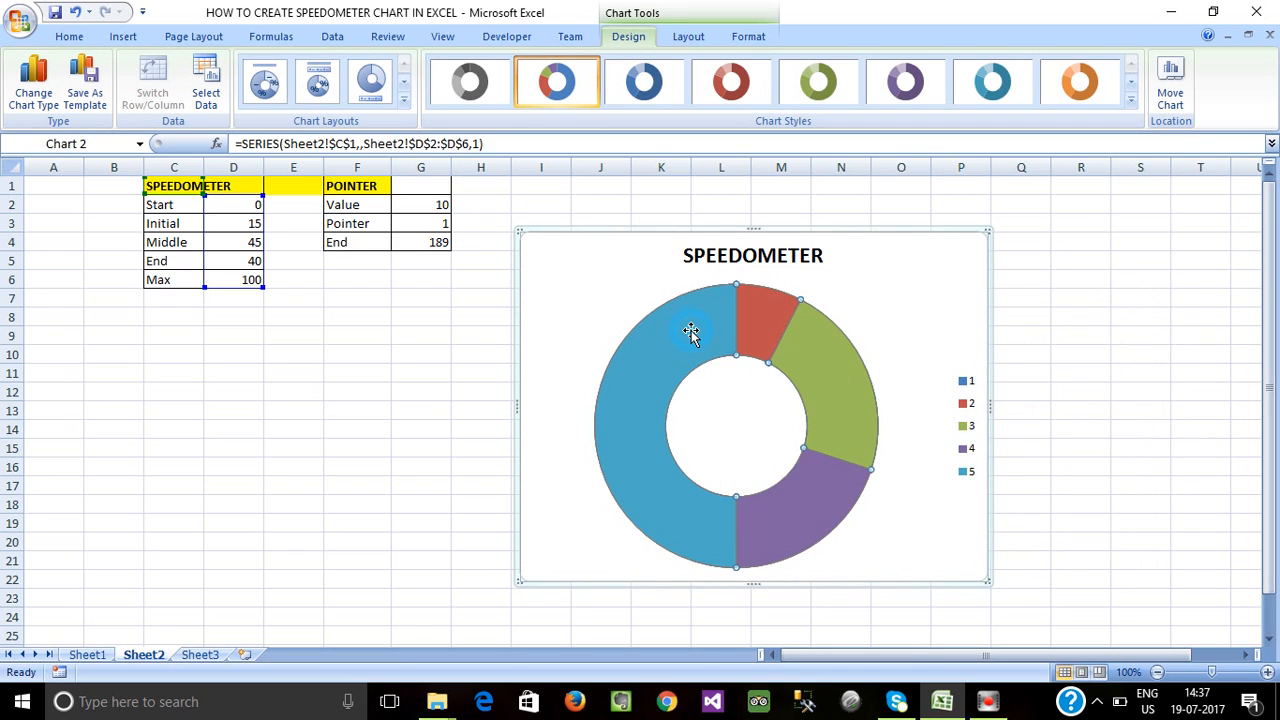
pyautogui.rightClick(690, 332)
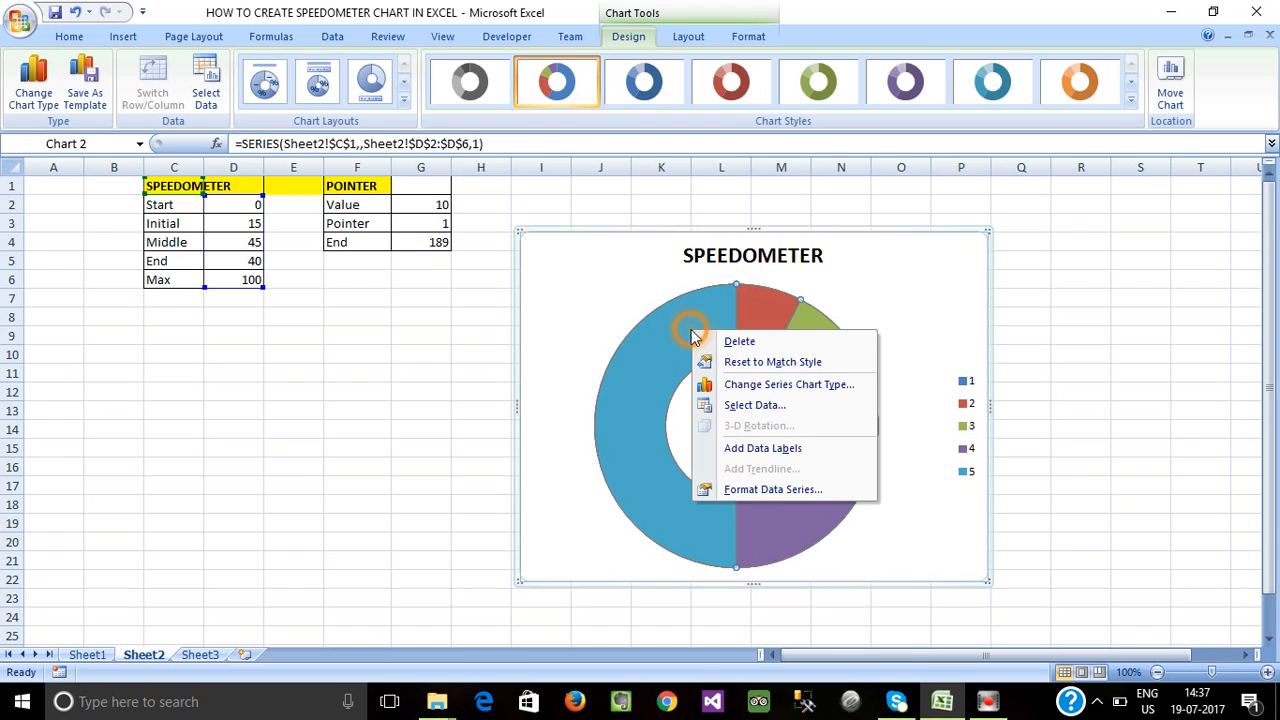
pyautogui.click(773, 489)
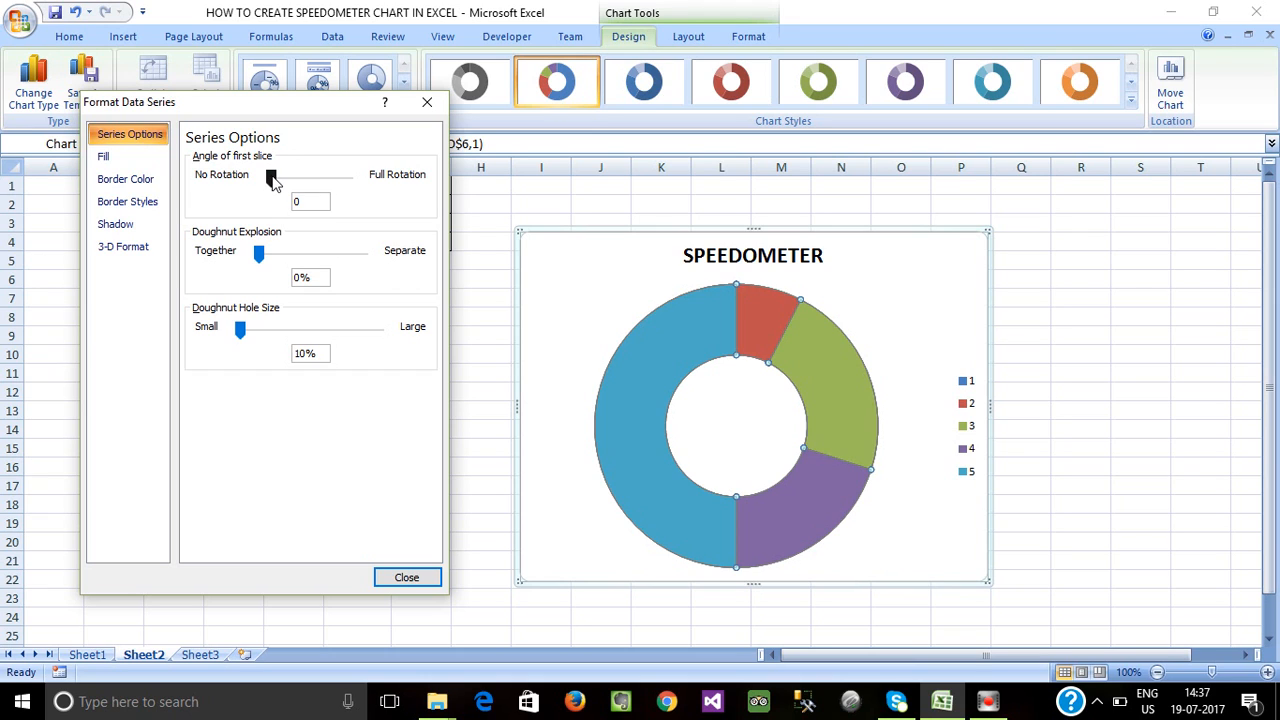
pyautogui.moveTo(271, 177); pyautogui.dragTo(334, 185)
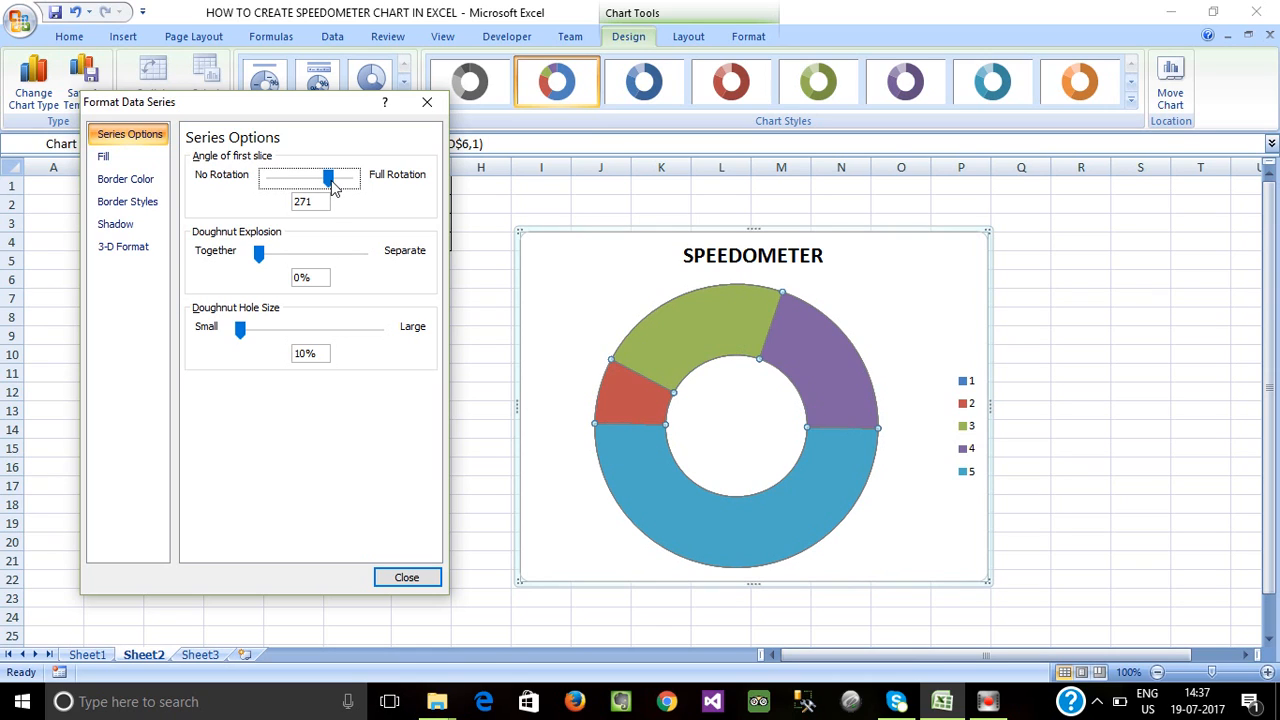
pyautogui.click(321, 202)
pyautogui.click(406, 577)
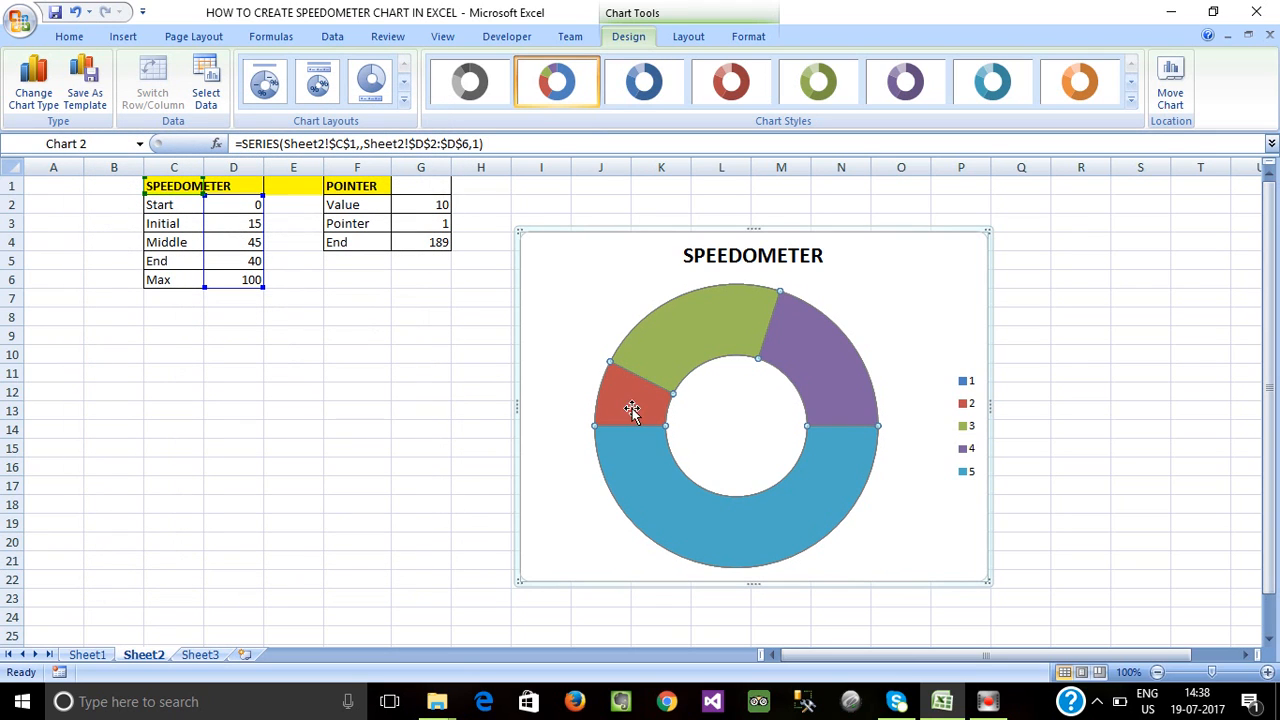
# Hide the large blue slice in the lower half of the doughnut by setting it to No fill.
pyautogui.click(625, 472)
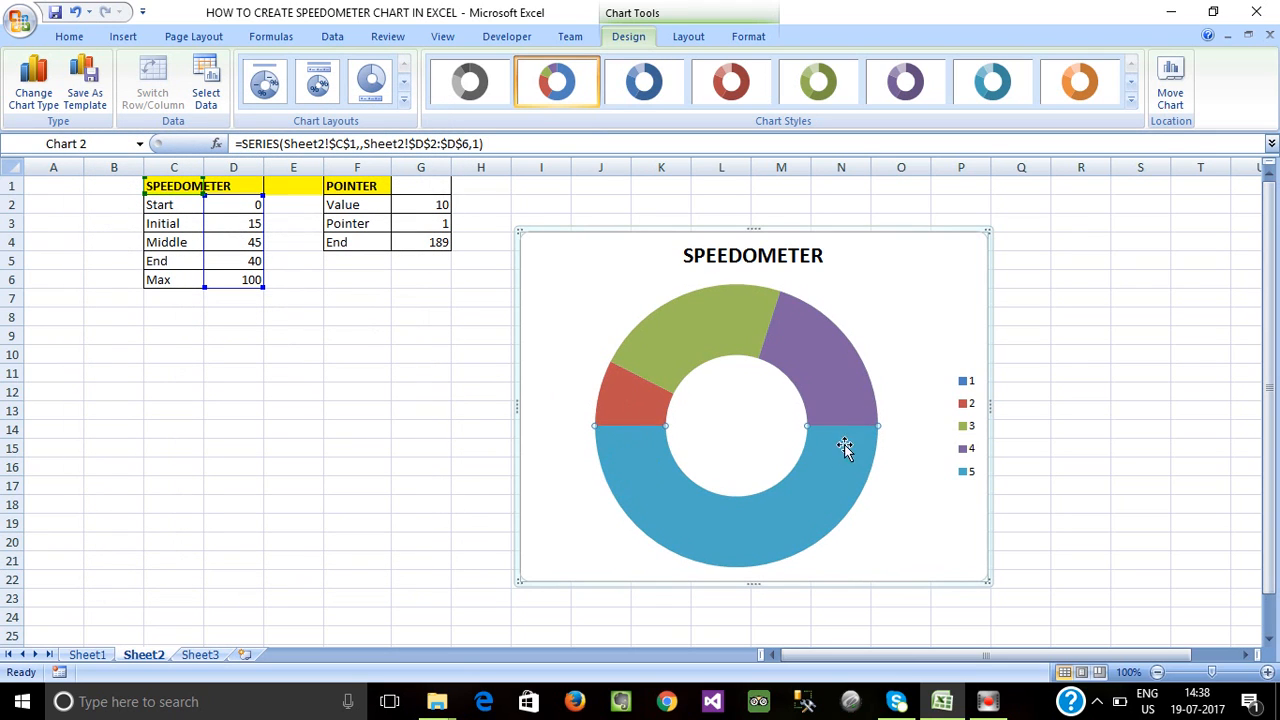
pyautogui.click(648, 478)
pyautogui.rightClick(650, 482)
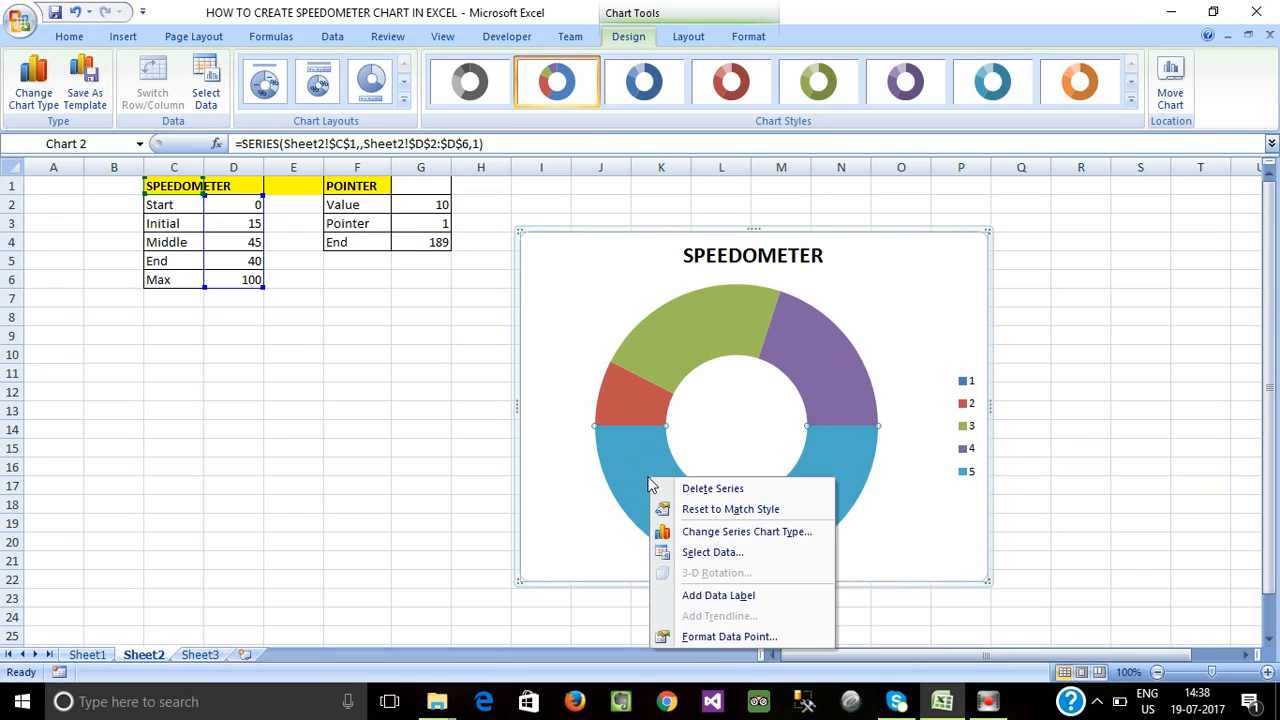
pyautogui.click(690, 637)
pyautogui.click(109, 156)
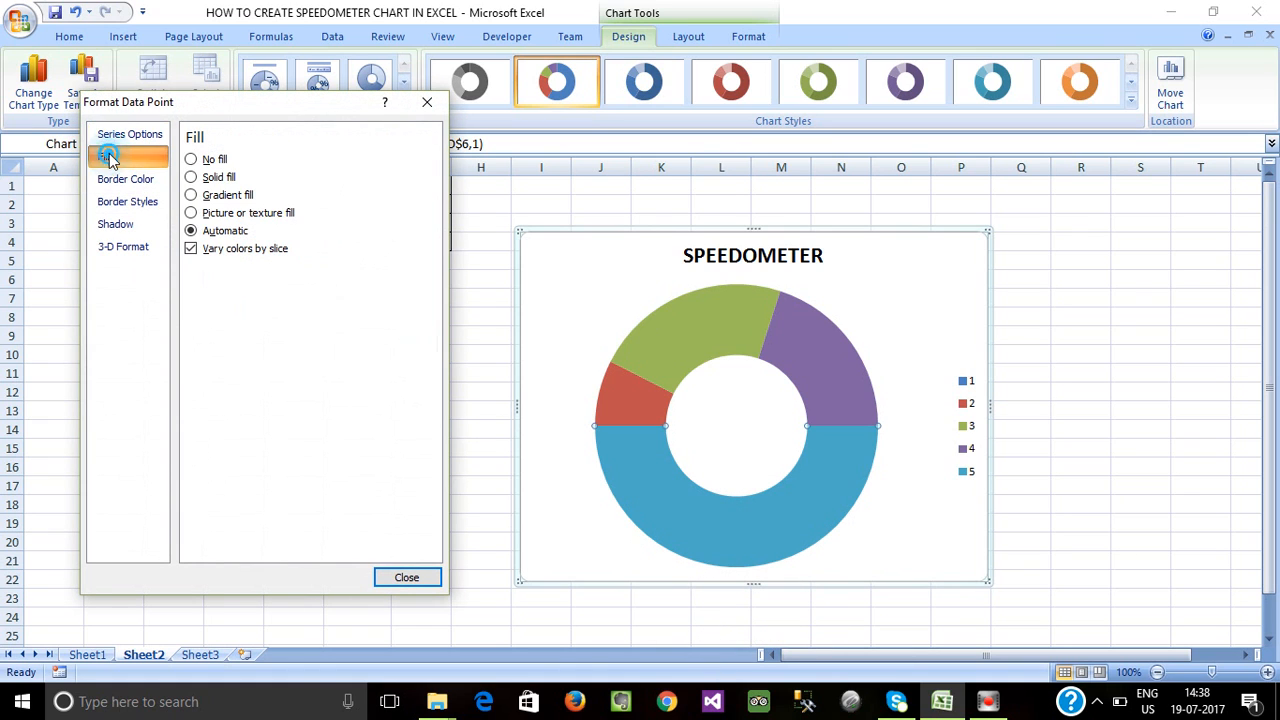
pyautogui.click(191, 159)
pyautogui.click(407, 578)
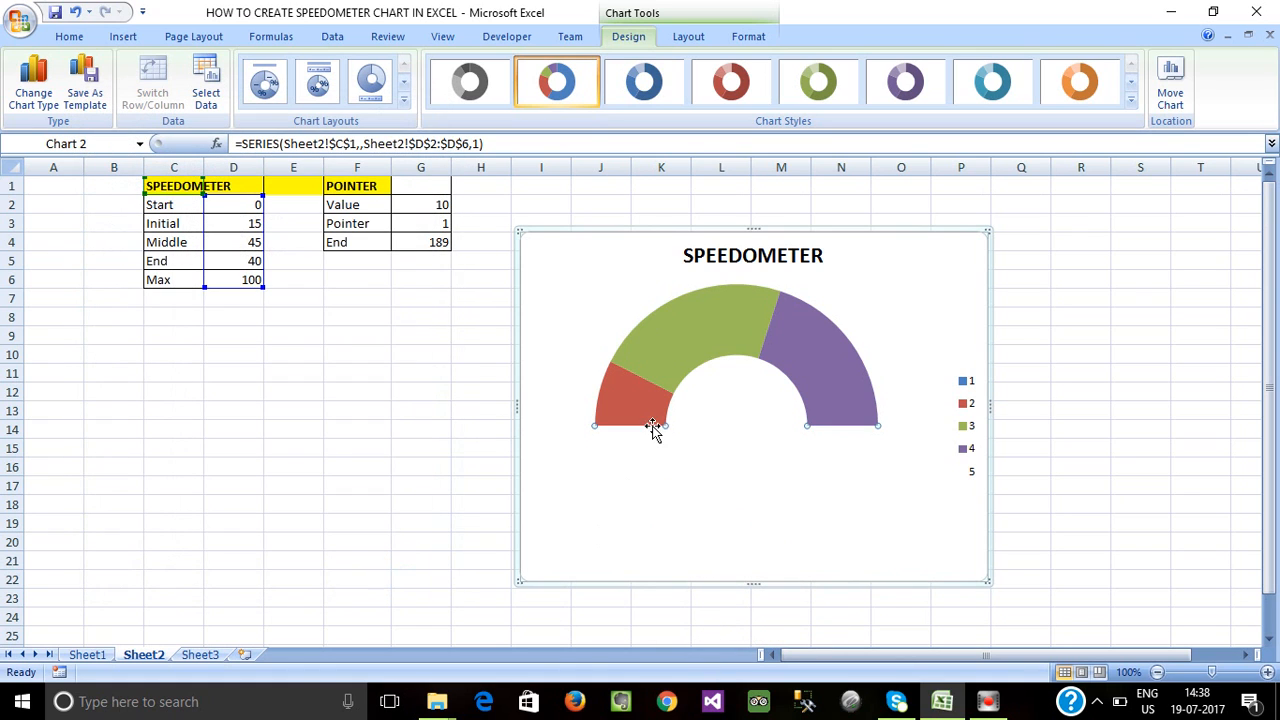
pyautogui.click(666, 457)
# Recolour the middle slice of the half doughnut (the Middle value) with a solid standard green fill.
pyautogui.click(667, 347)
pyautogui.moveTo(657, 397)
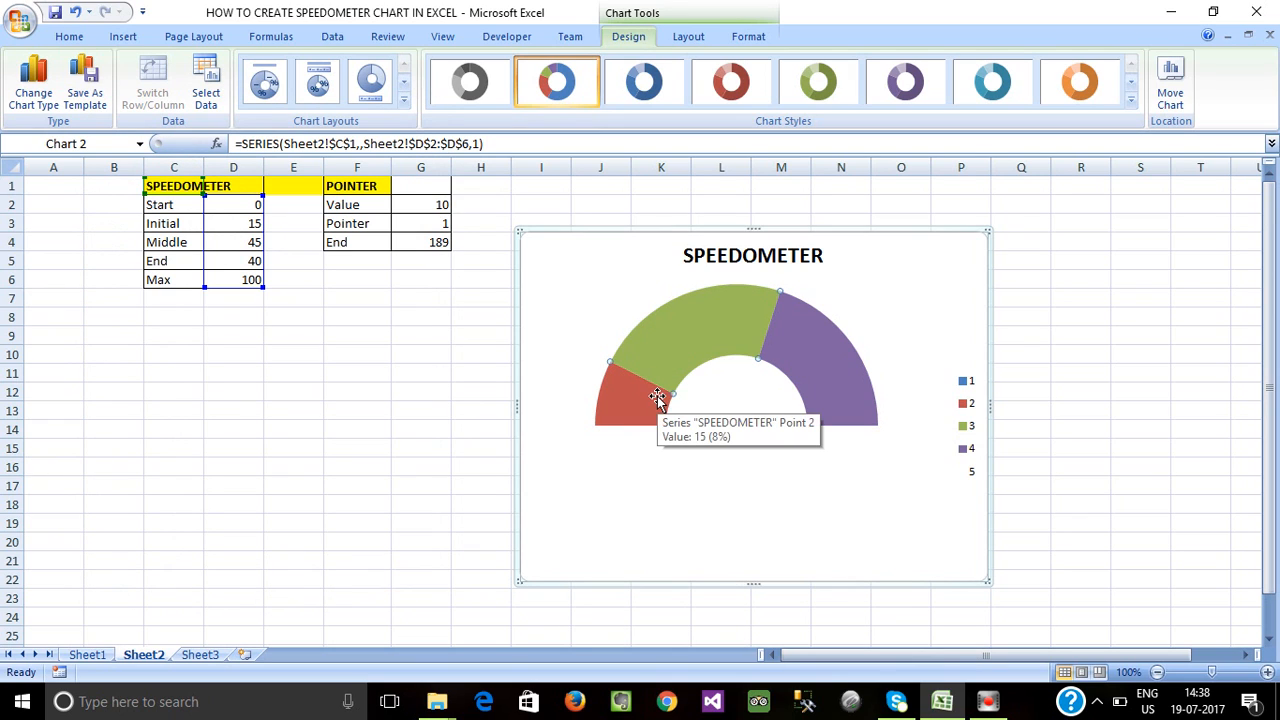
pyautogui.rightClick(679, 326)
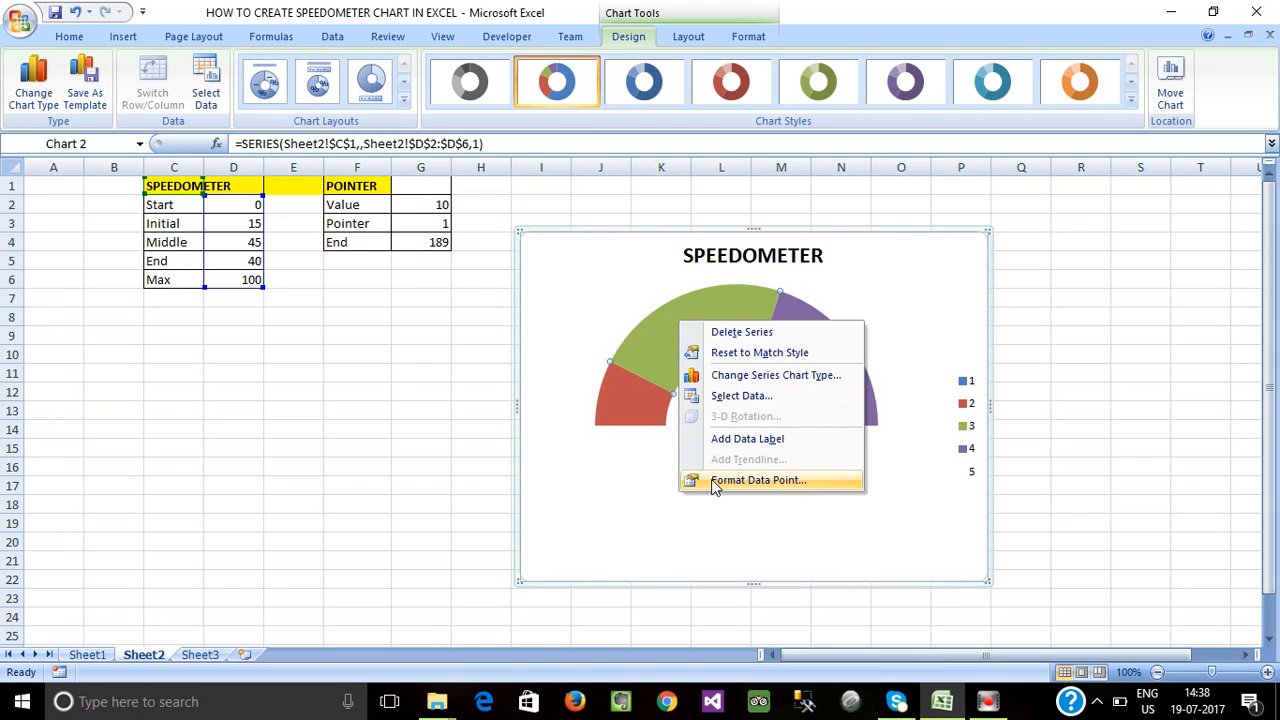
pyautogui.click(740, 480)
pyautogui.click(104, 156)
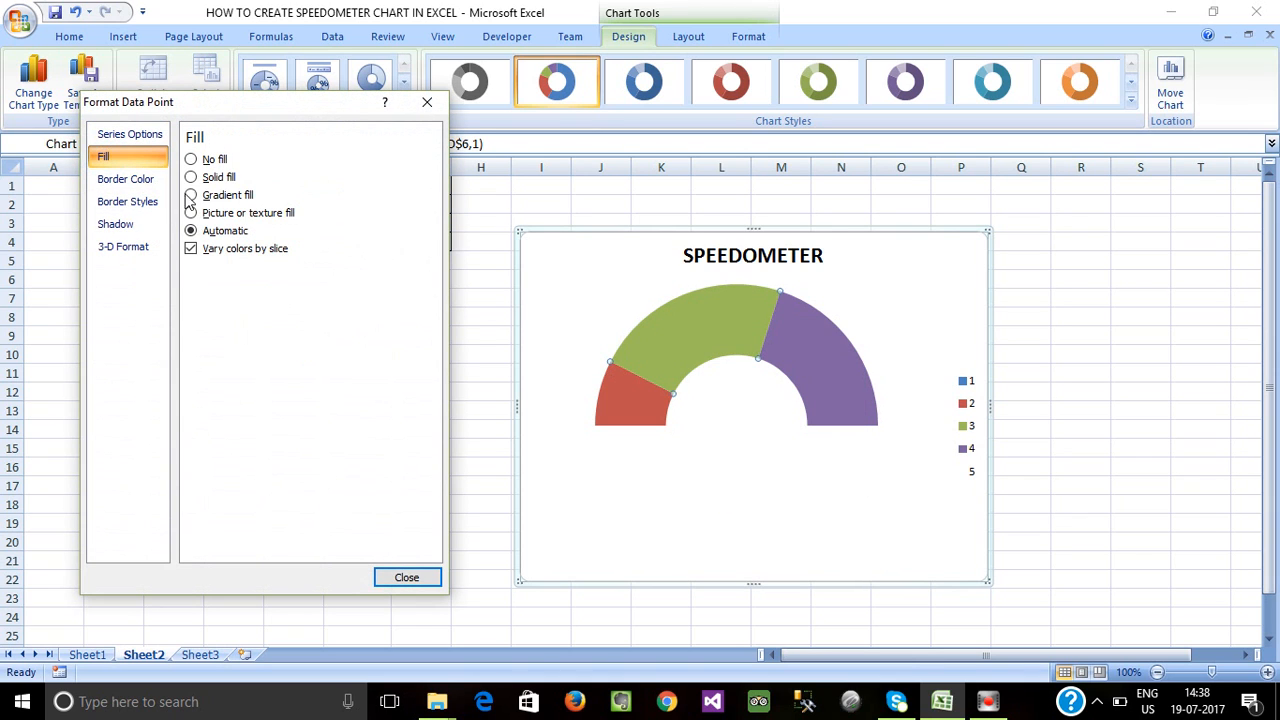
pyautogui.click(191, 177)
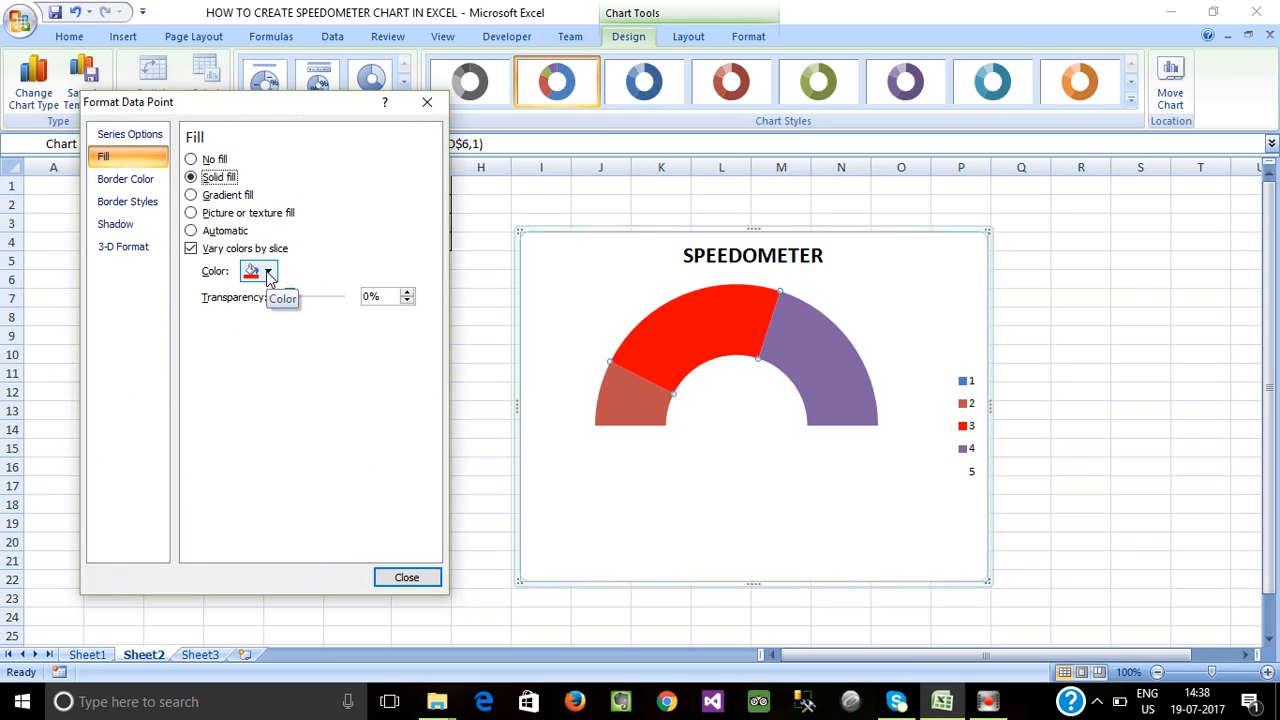
pyautogui.click(268, 272)
pyautogui.click(329, 414)
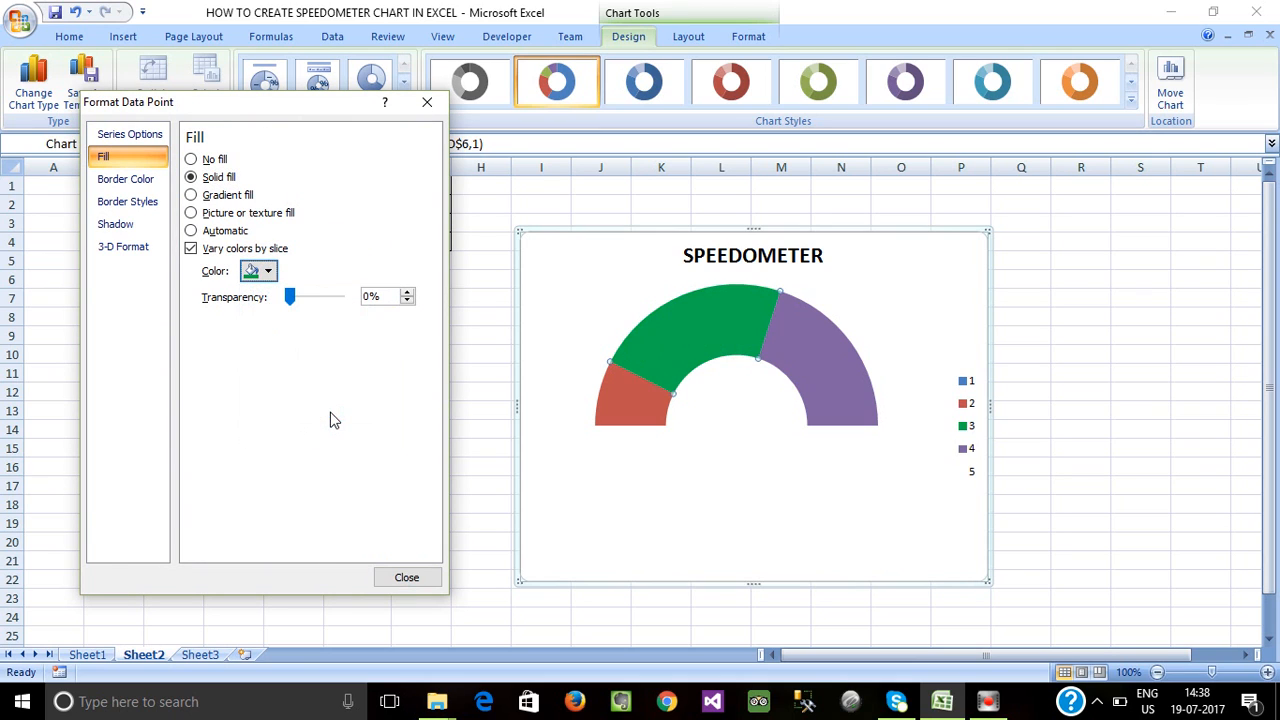
# Give the Initial slice of the half doughnut a solid standard red fill.
pyautogui.click(635, 400)
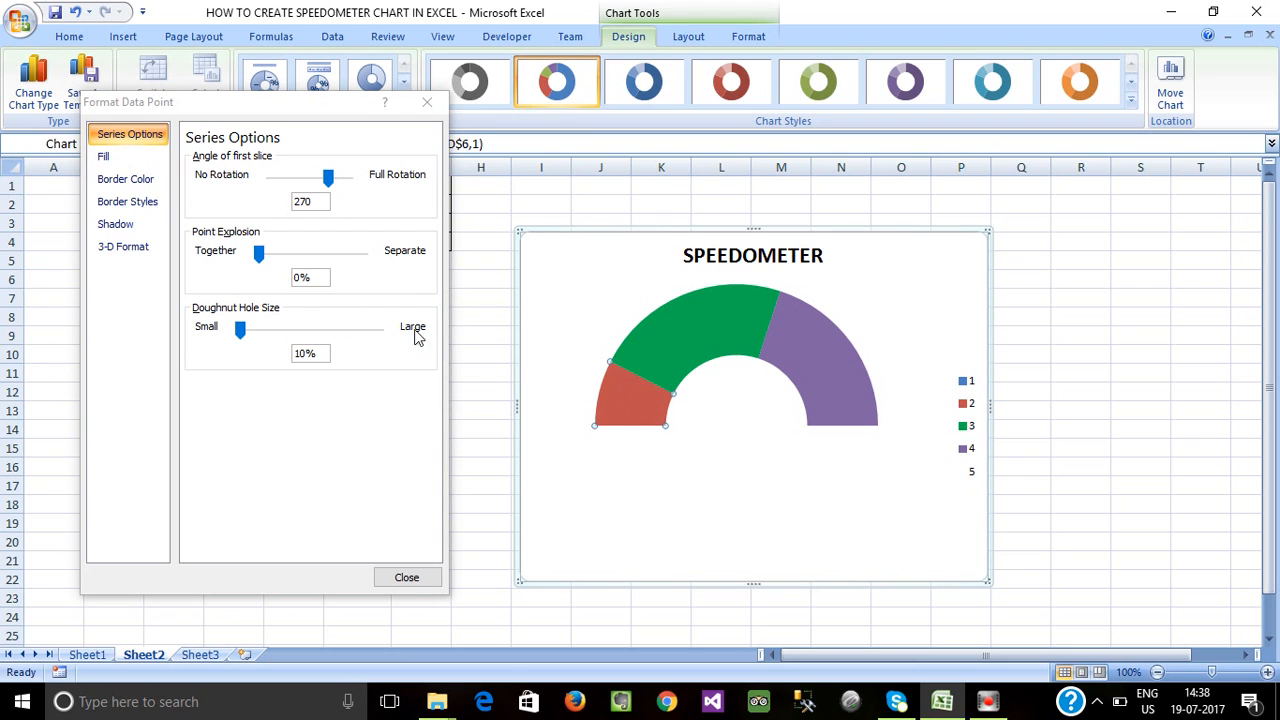
pyautogui.click(103, 157)
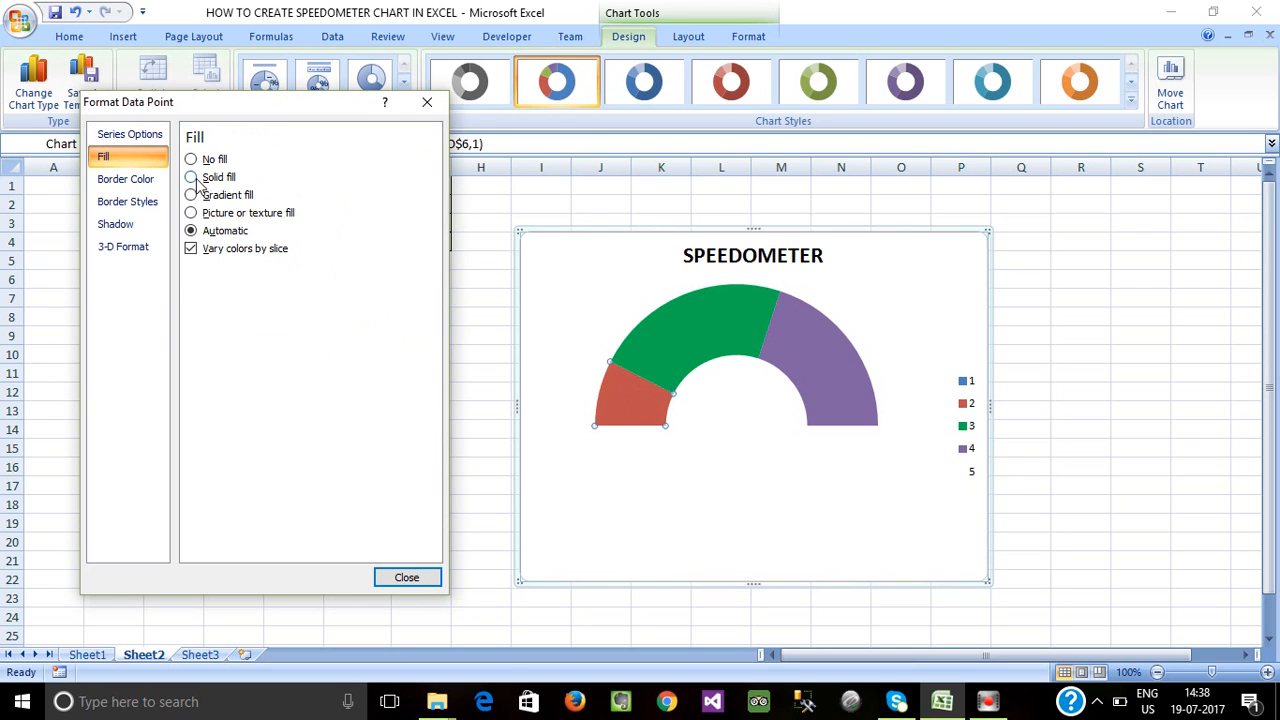
pyautogui.click(205, 177)
pyautogui.click(268, 271)
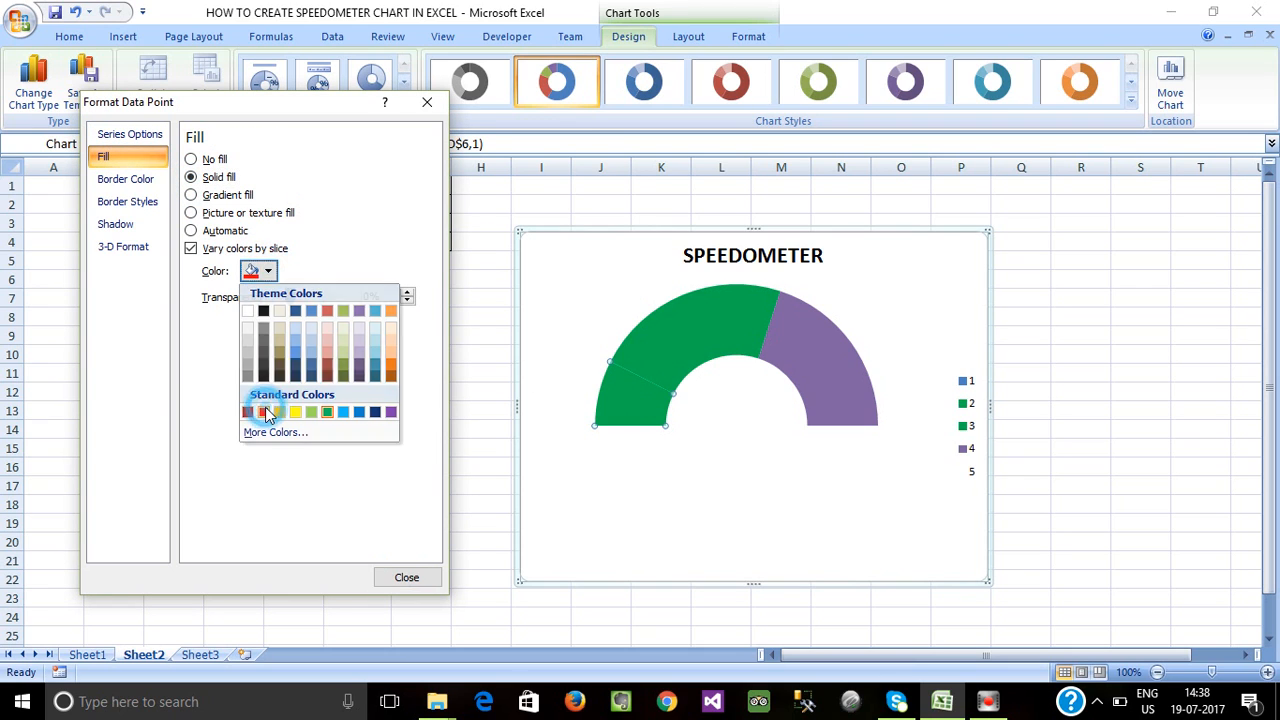
pyautogui.click(263, 408)
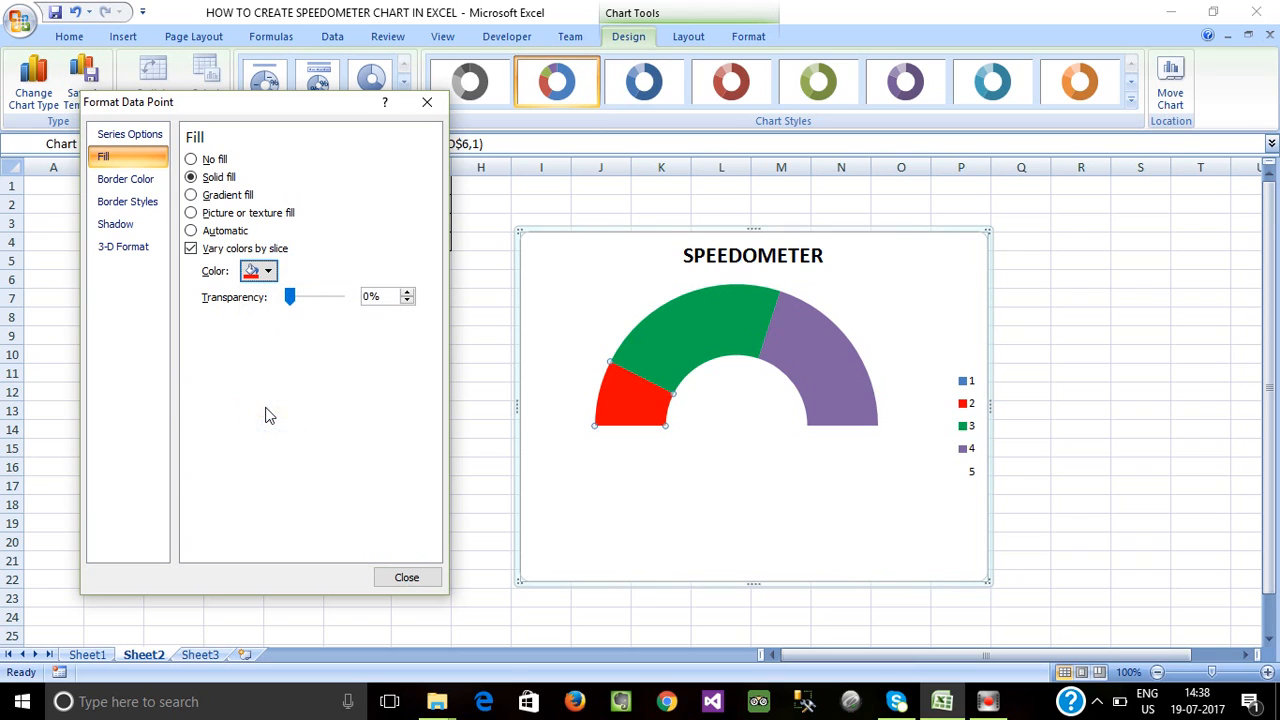
# Give the purple End slice of the half doughnut a solid standard light blue fill.
pyautogui.click(820, 368)
pyautogui.click(103, 157)
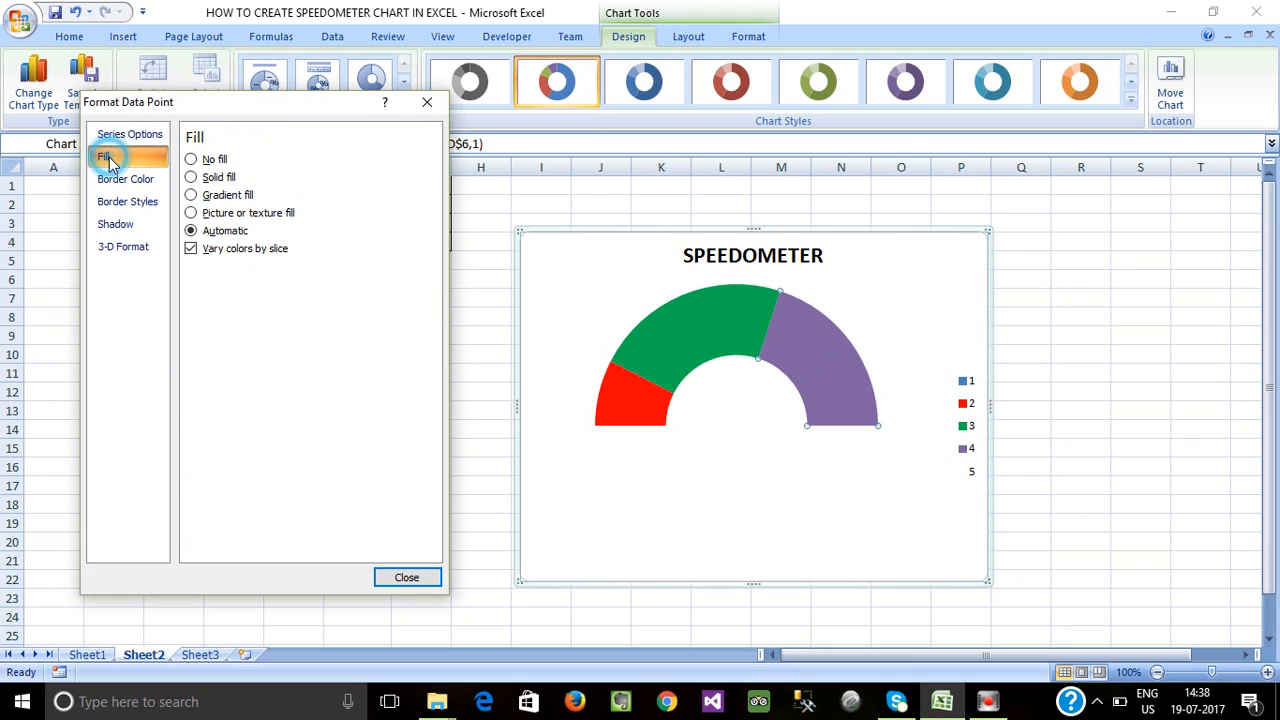
pyautogui.click(190, 177)
pyautogui.click(268, 271)
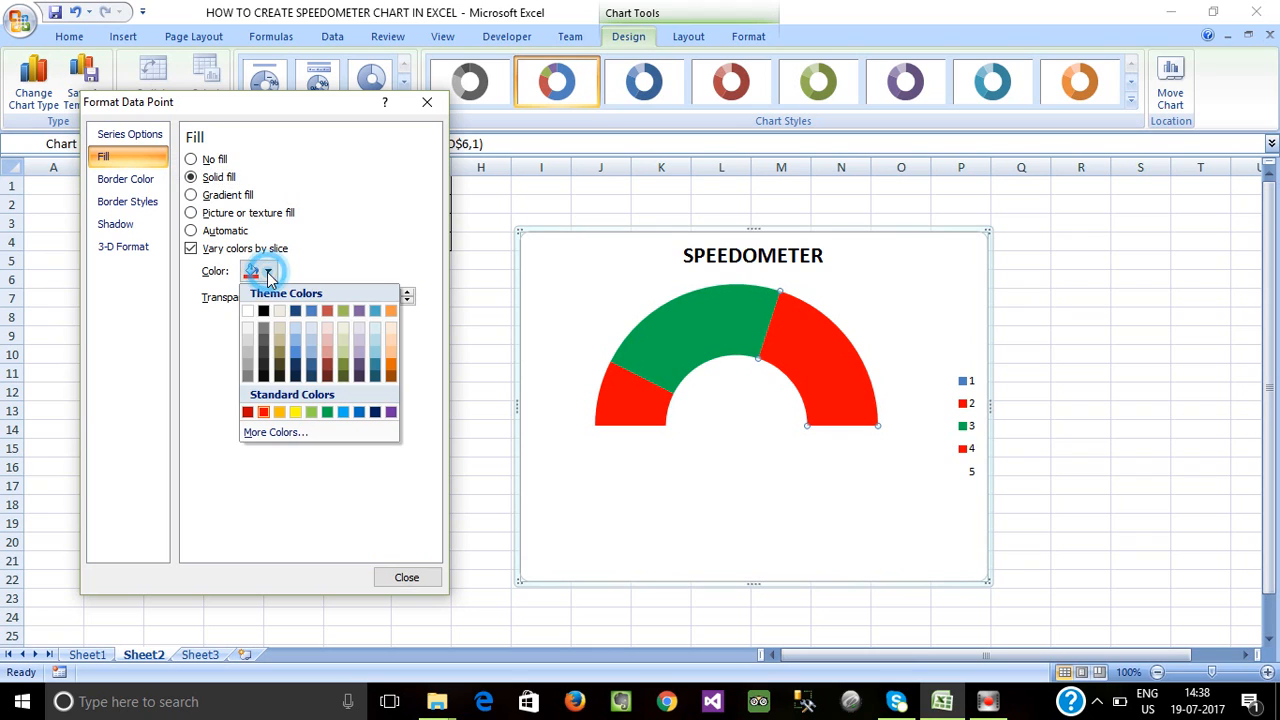
pyautogui.click(343, 412)
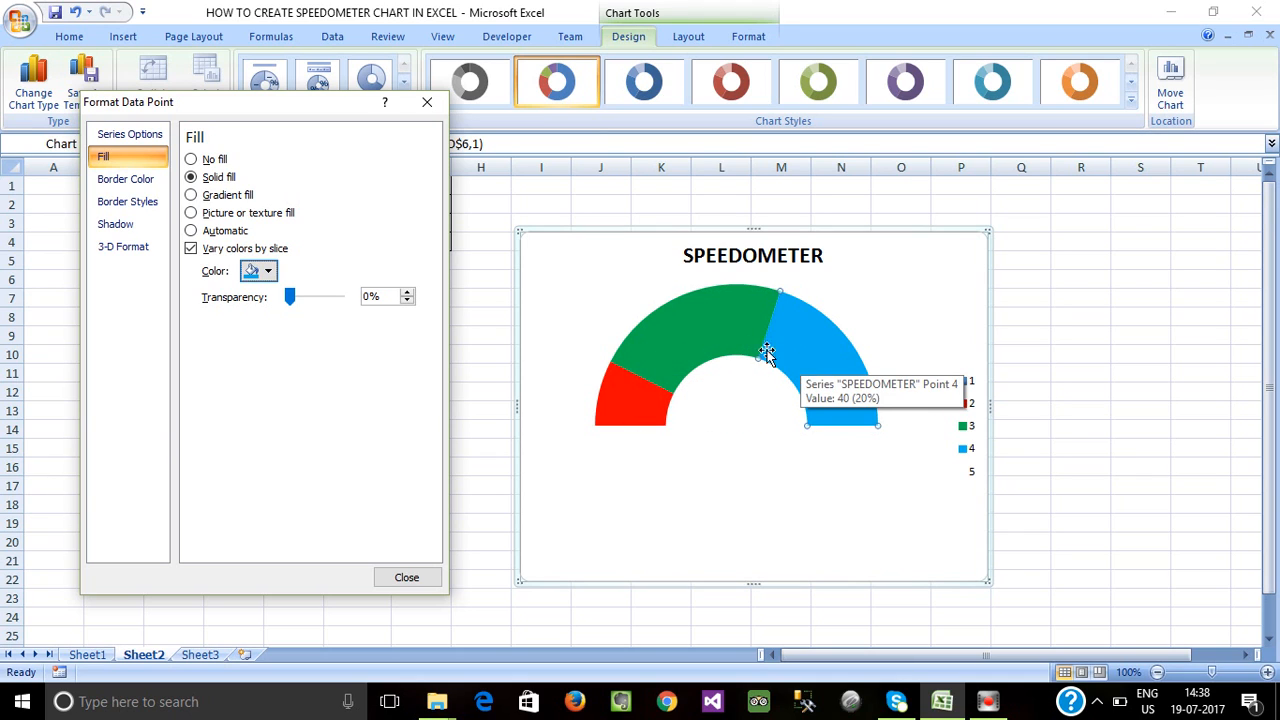
pyautogui.click(724, 432)
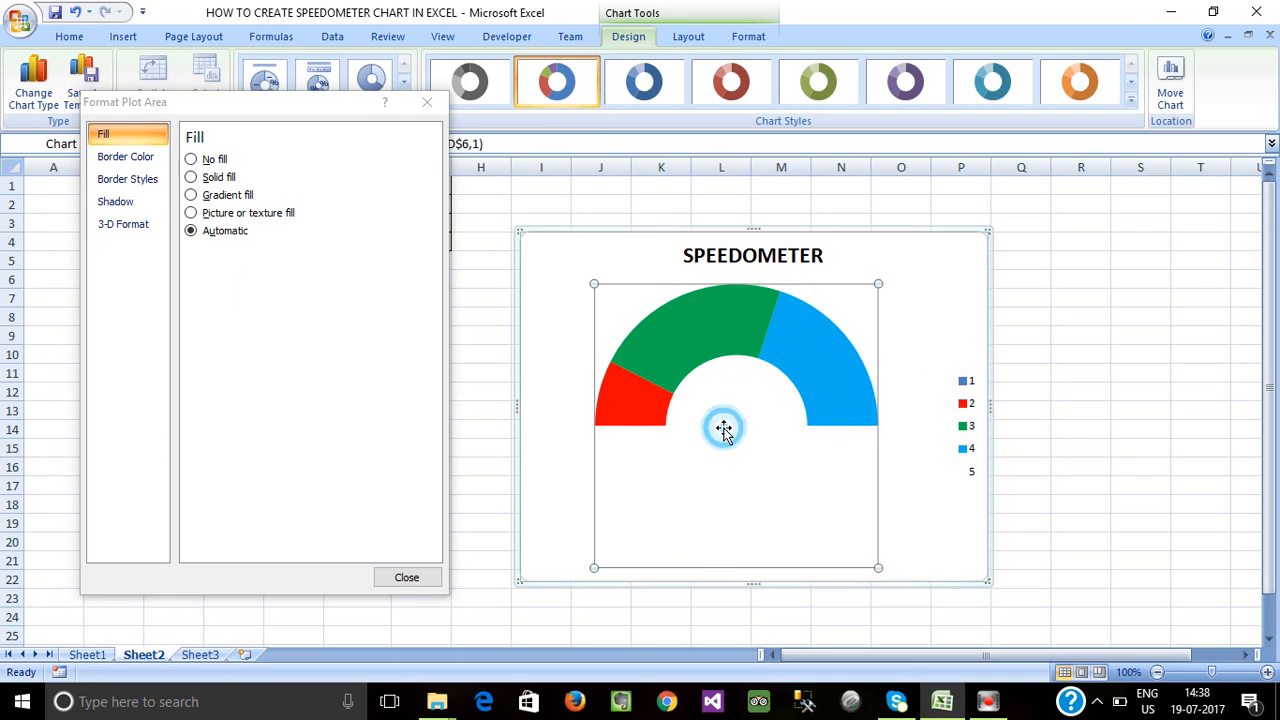
pyautogui.click(908, 308)
pyautogui.rightClick(909, 306)
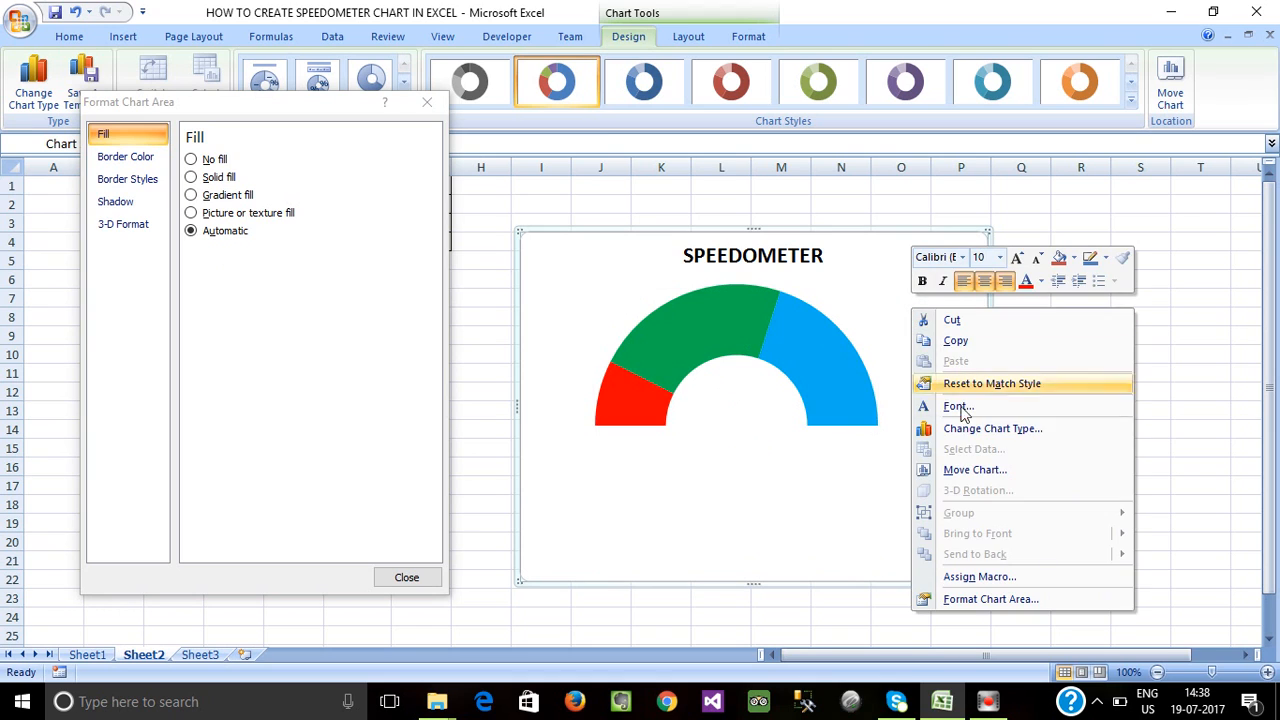
pyautogui.rightClick(856, 301)
pyautogui.click(903, 357)
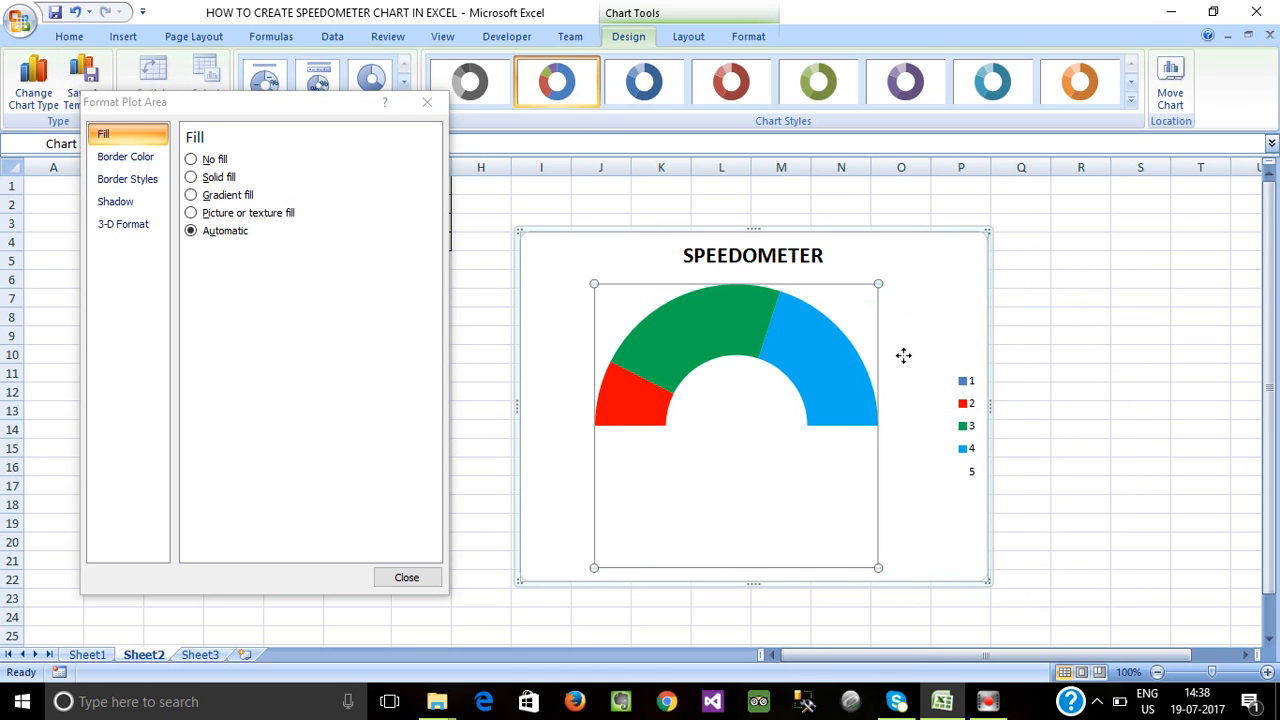
pyautogui.rightClick(906, 362)
pyautogui.click(415, 577)
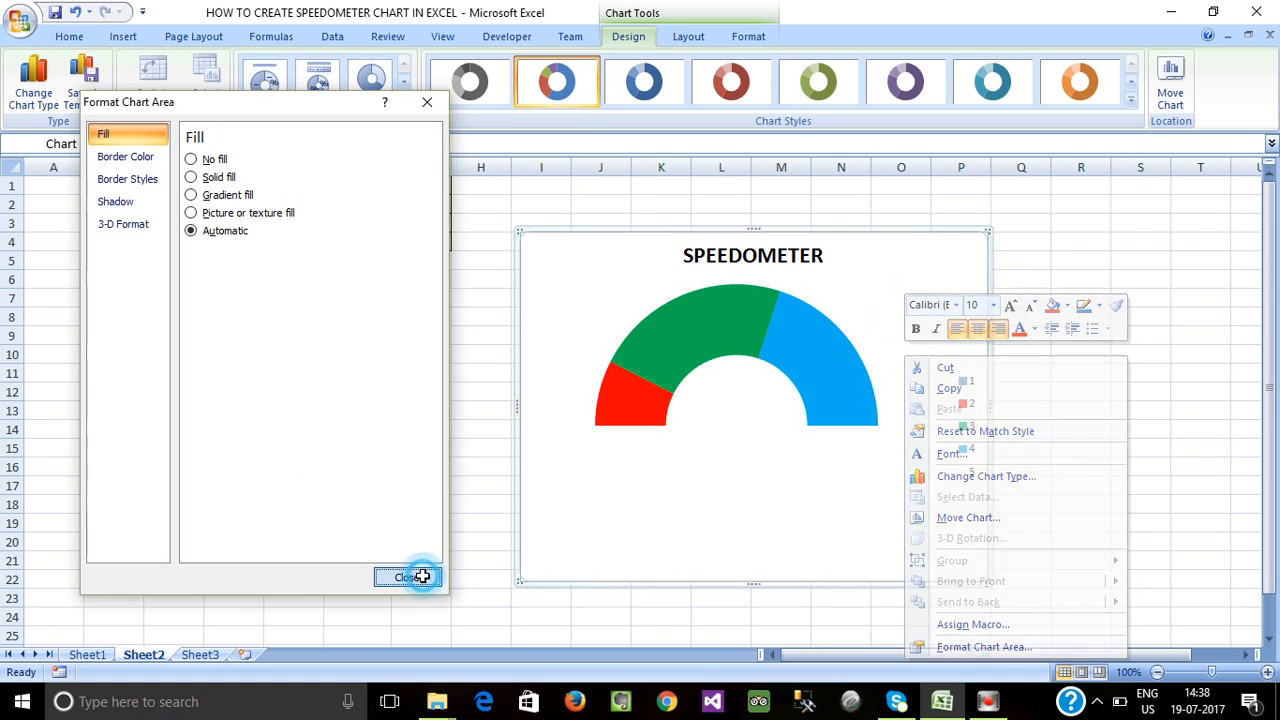
# Add a second data series to the chart, named from cell F1 (POINTER) with values from G2:G4.
pyautogui.rightClick(870, 314)
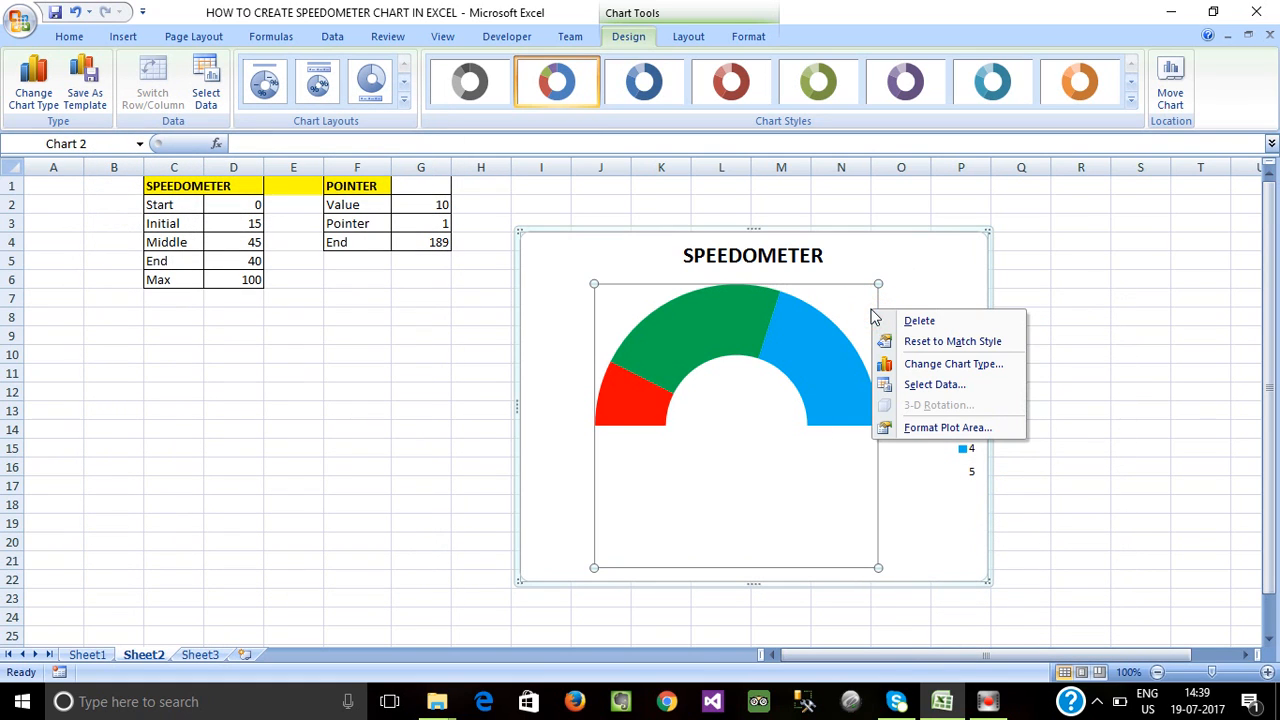
pyautogui.click(930, 385)
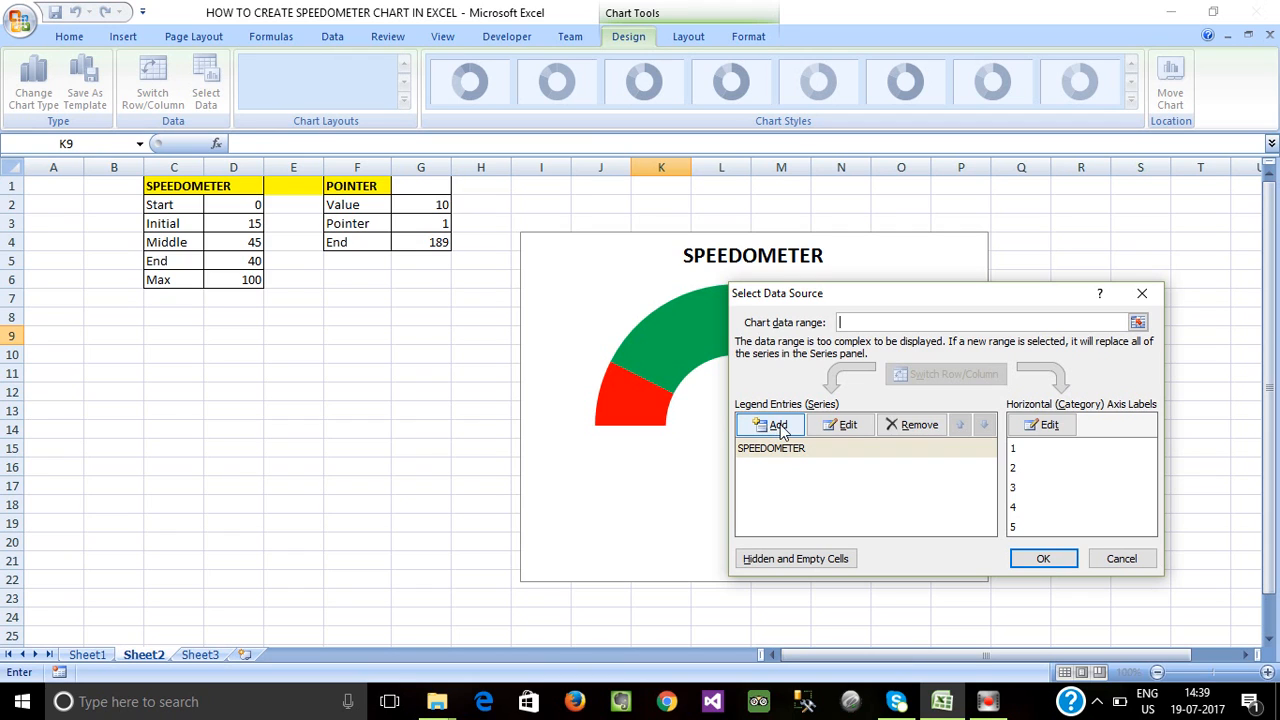
pyautogui.click(780, 426)
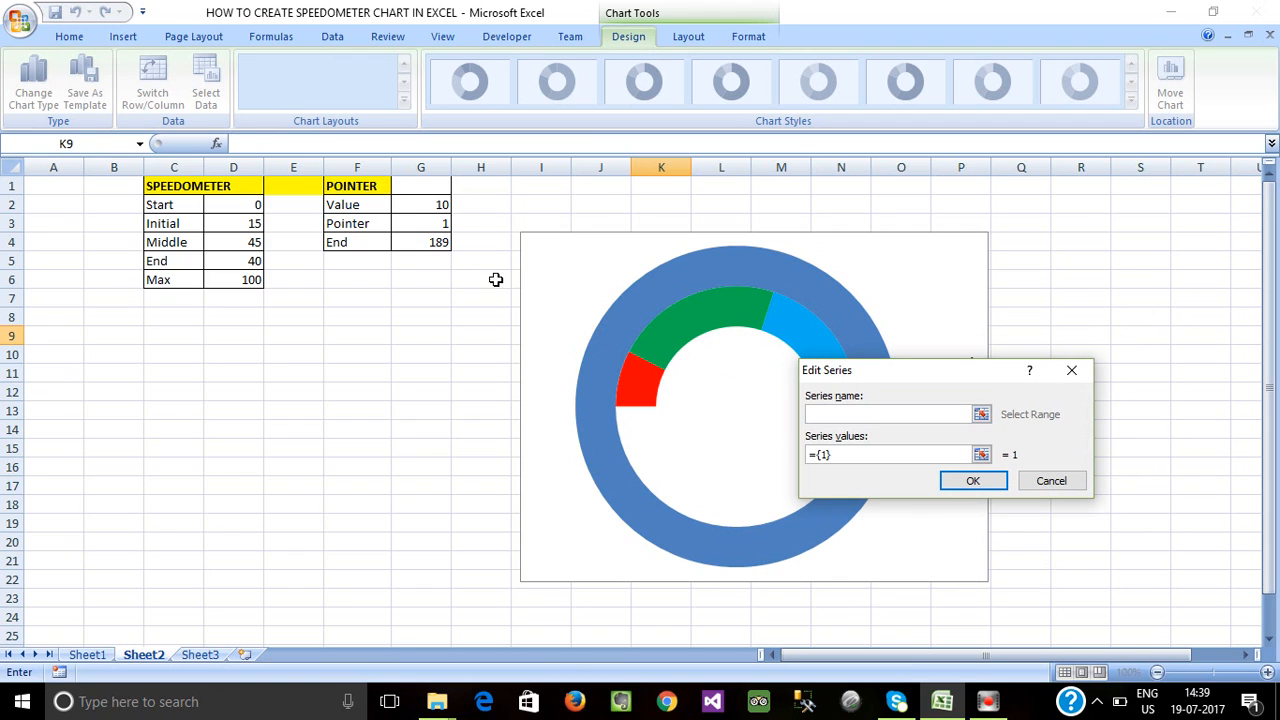
pyautogui.click(347, 186)
pyautogui.click(903, 456)
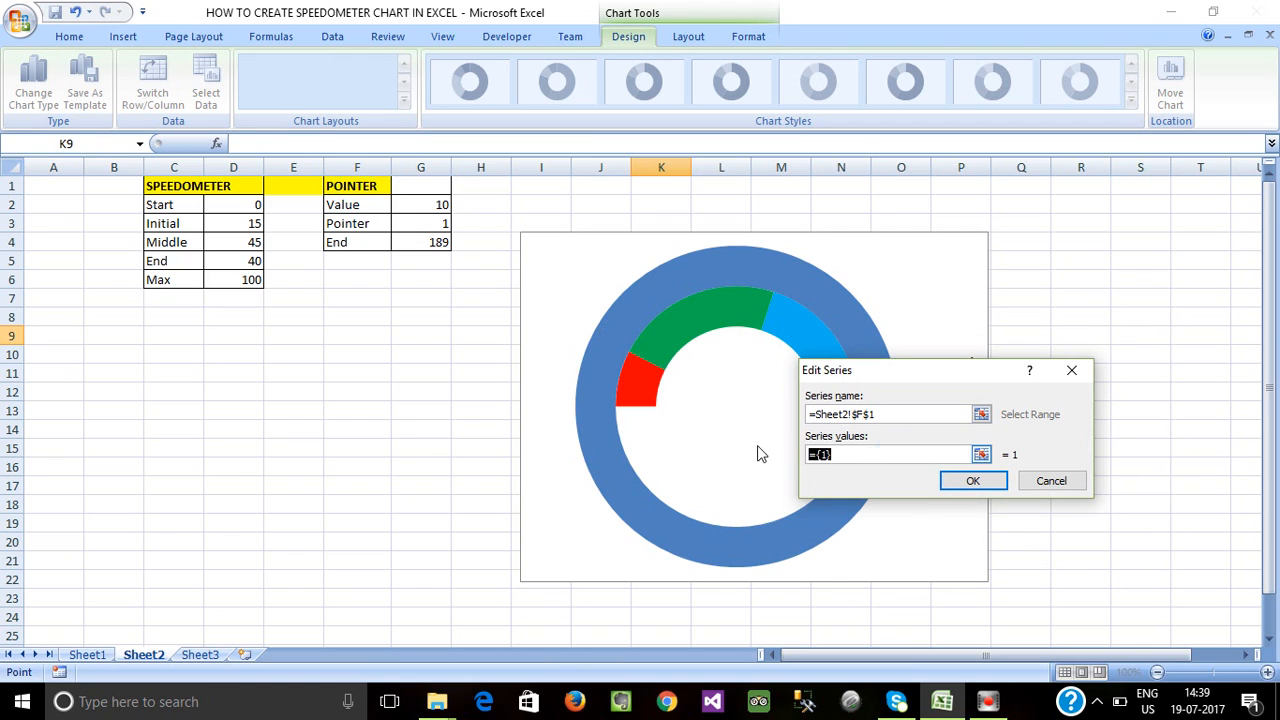
pyautogui.press('BackSpace')
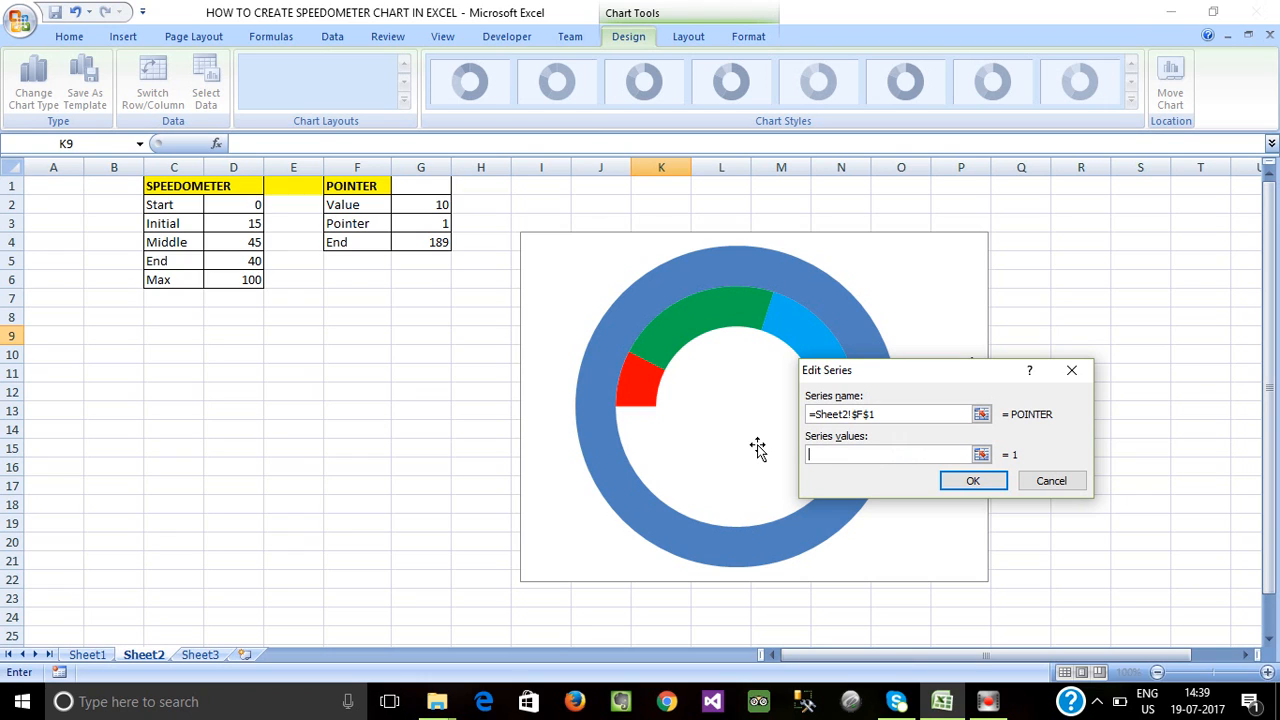
pyautogui.moveTo(430, 205); pyautogui.dragTo(432, 236)
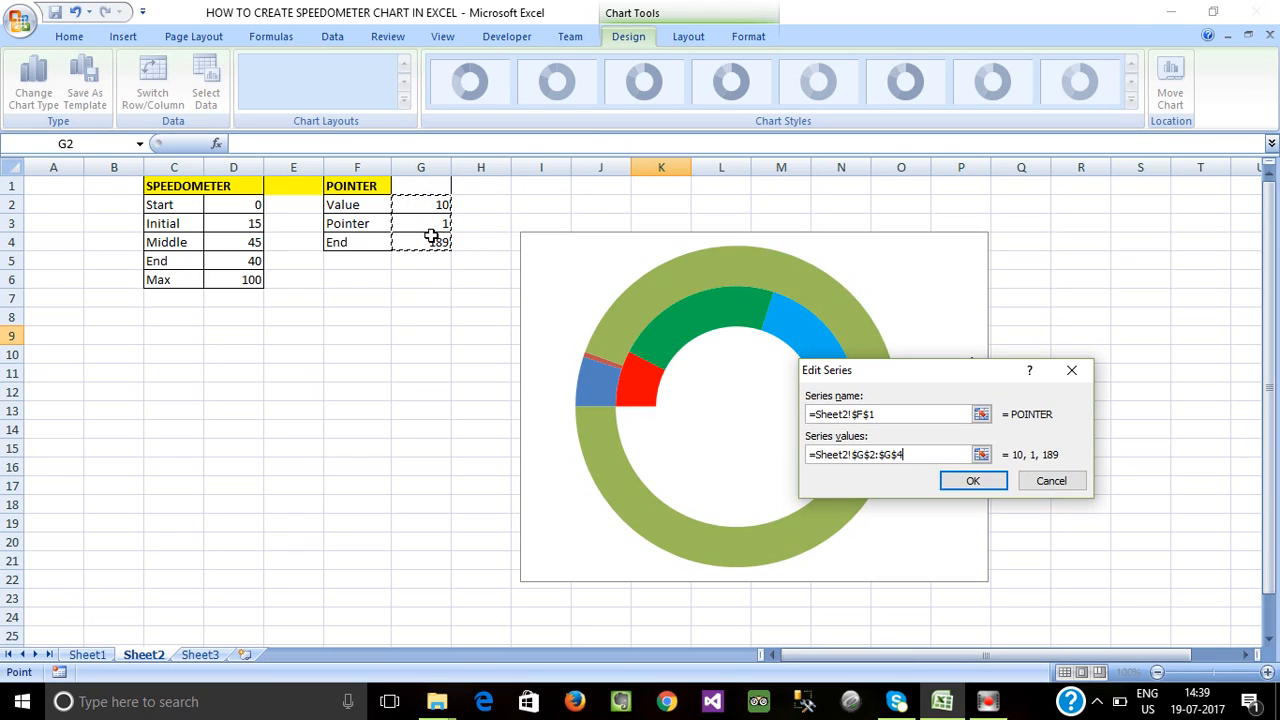
pyautogui.click(972, 481)
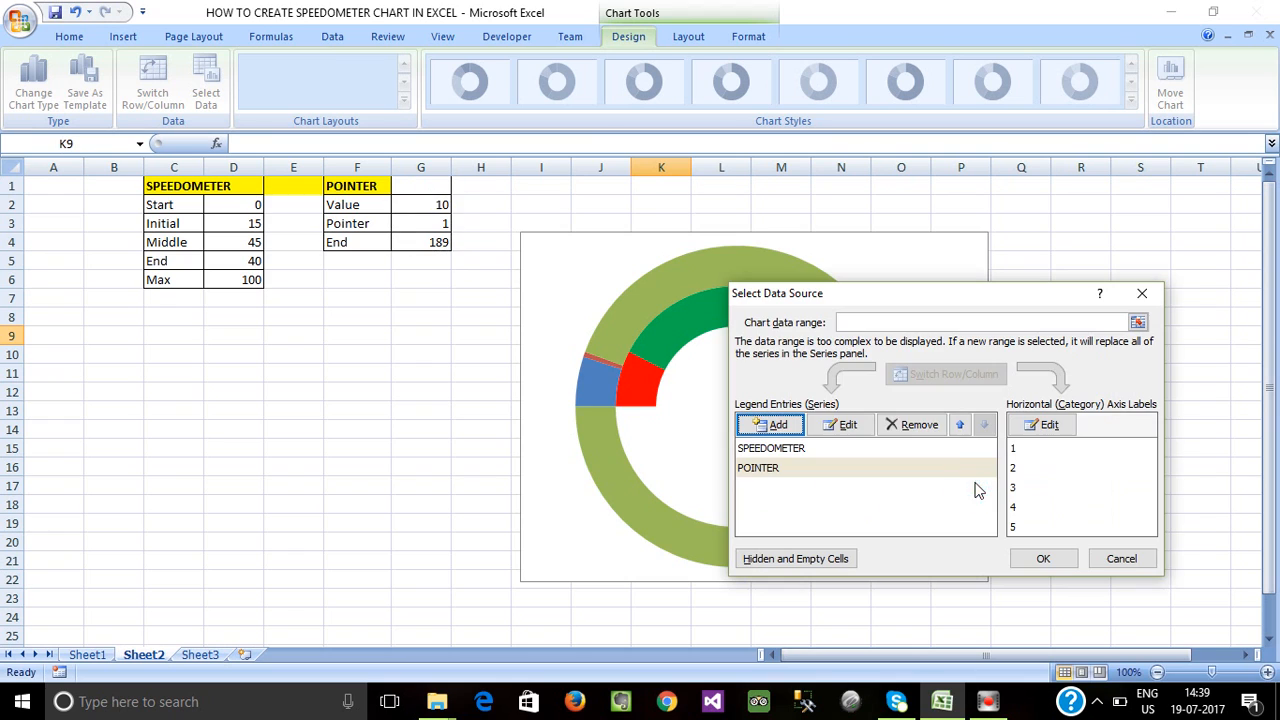
pyautogui.click(1043, 558)
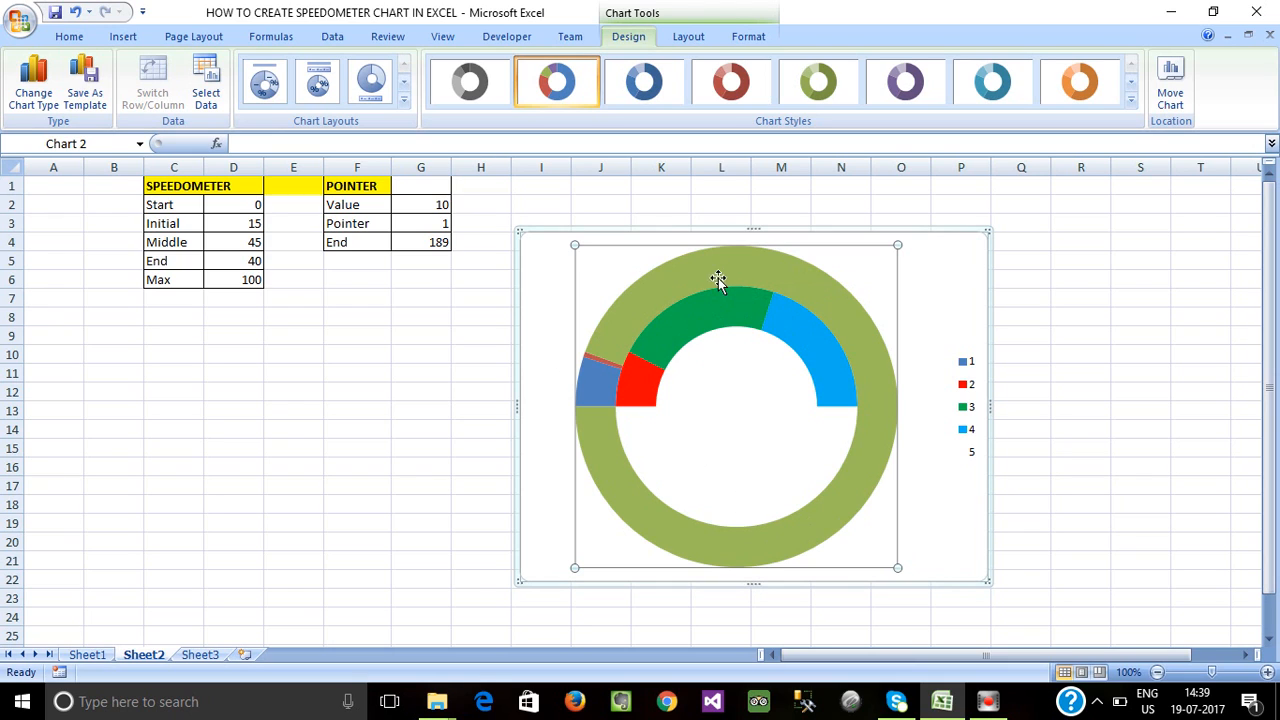
pyautogui.click(823, 300)
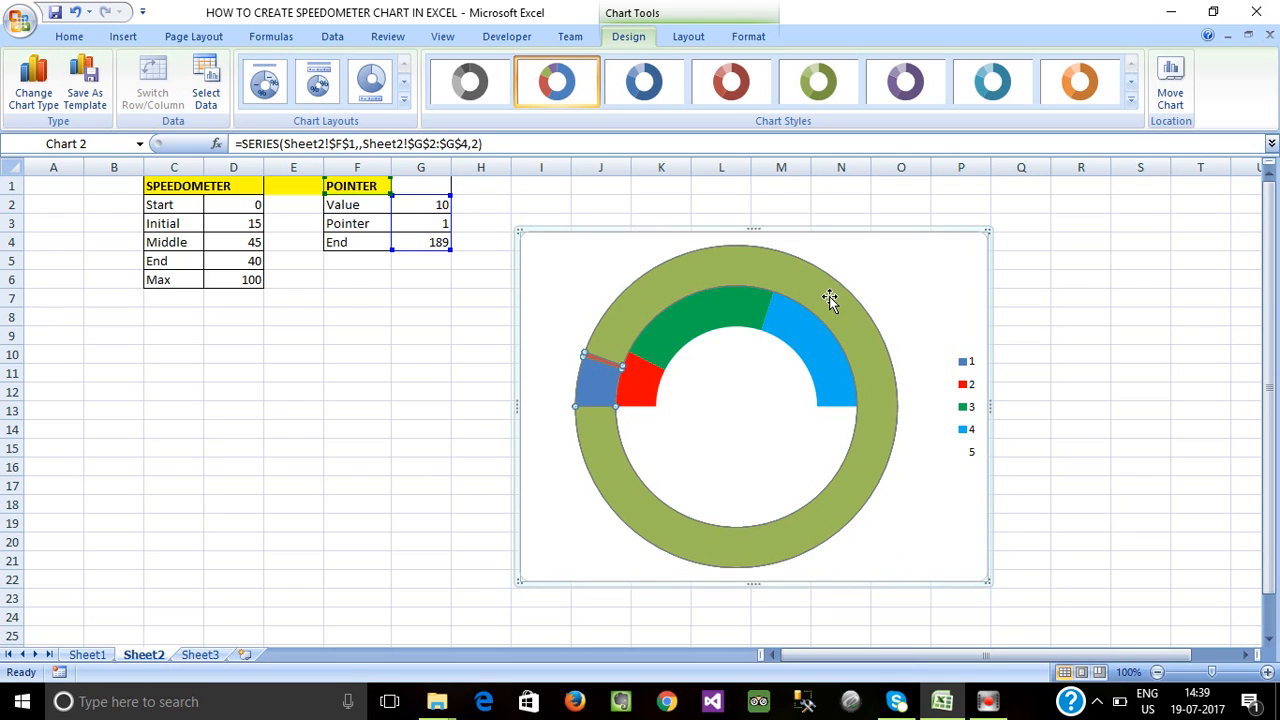
pyautogui.rightClick(829, 296)
pyautogui.click(895, 462)
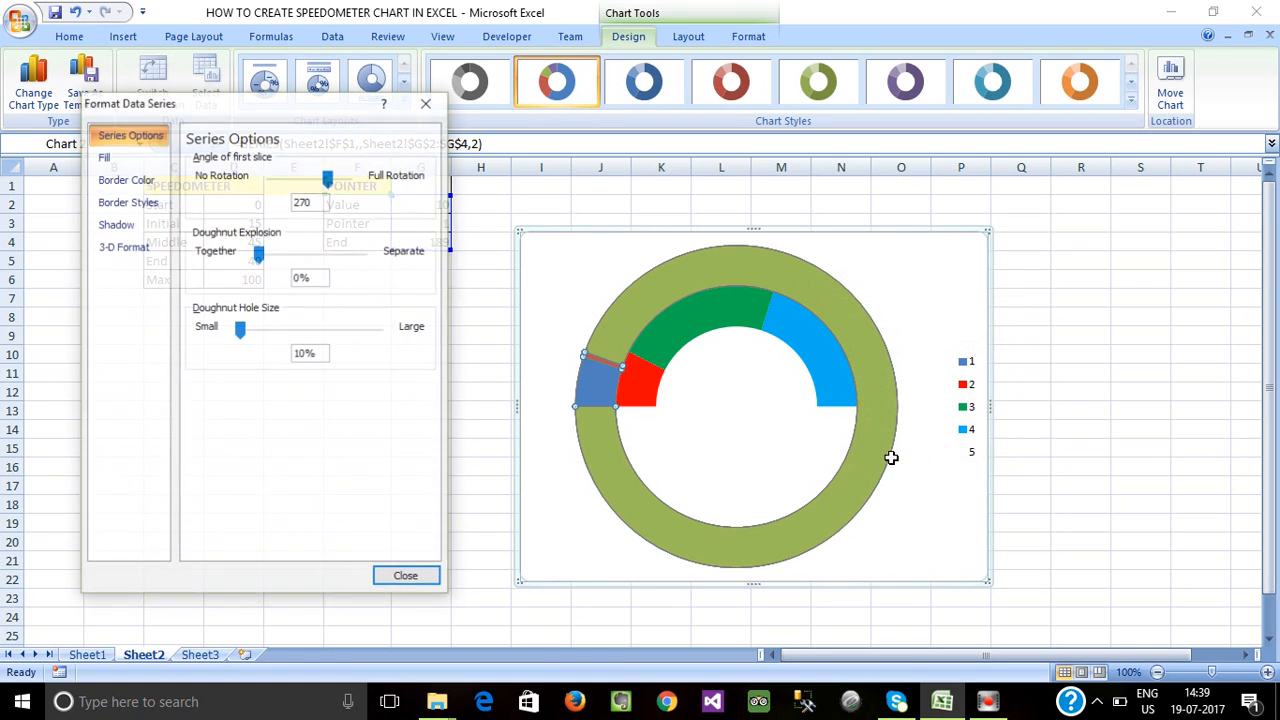
pyautogui.click(406, 576)
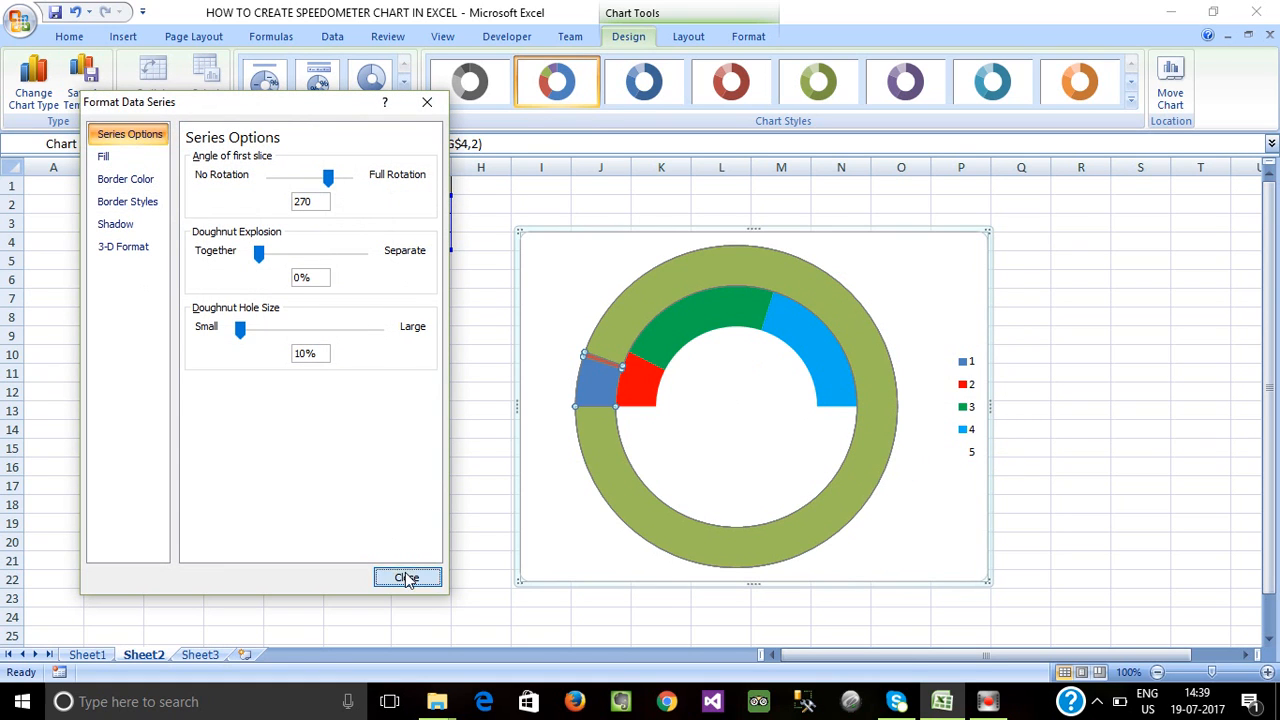
# Change the chart type of the POINTER series from doughnut to a standard 2-D pie.
pyautogui.rightClick(843, 331)
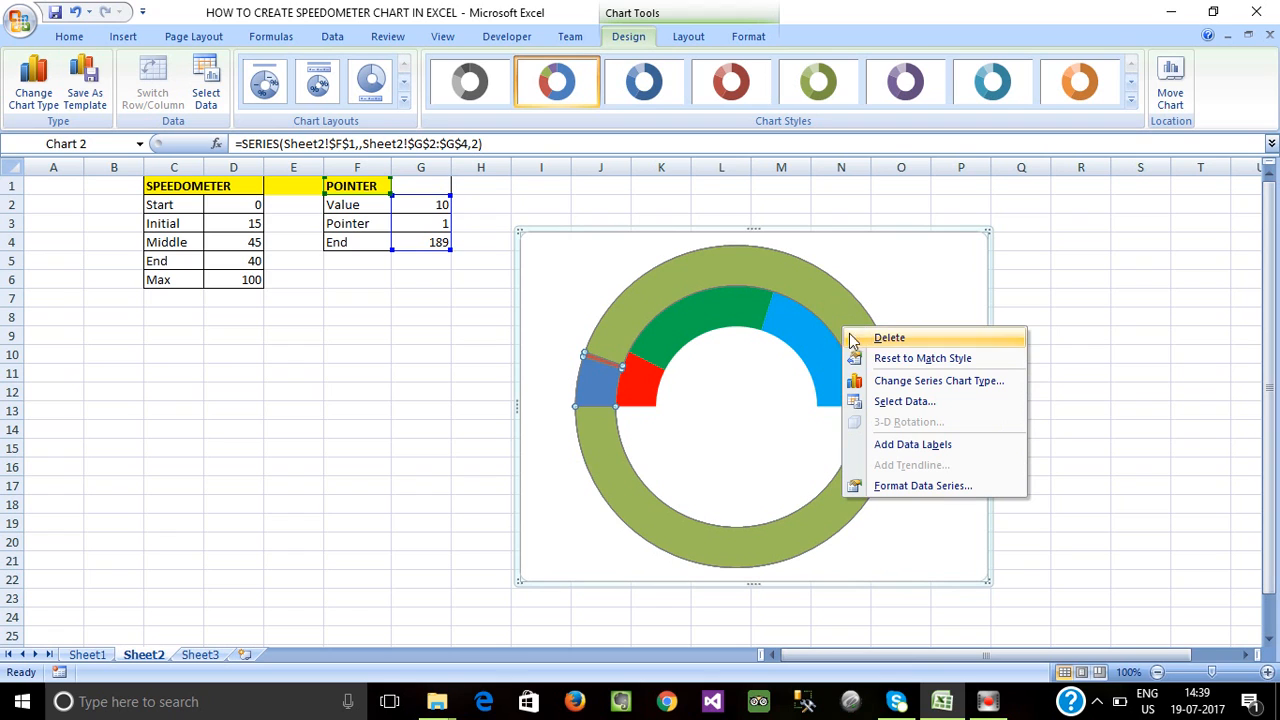
pyautogui.click(968, 382)
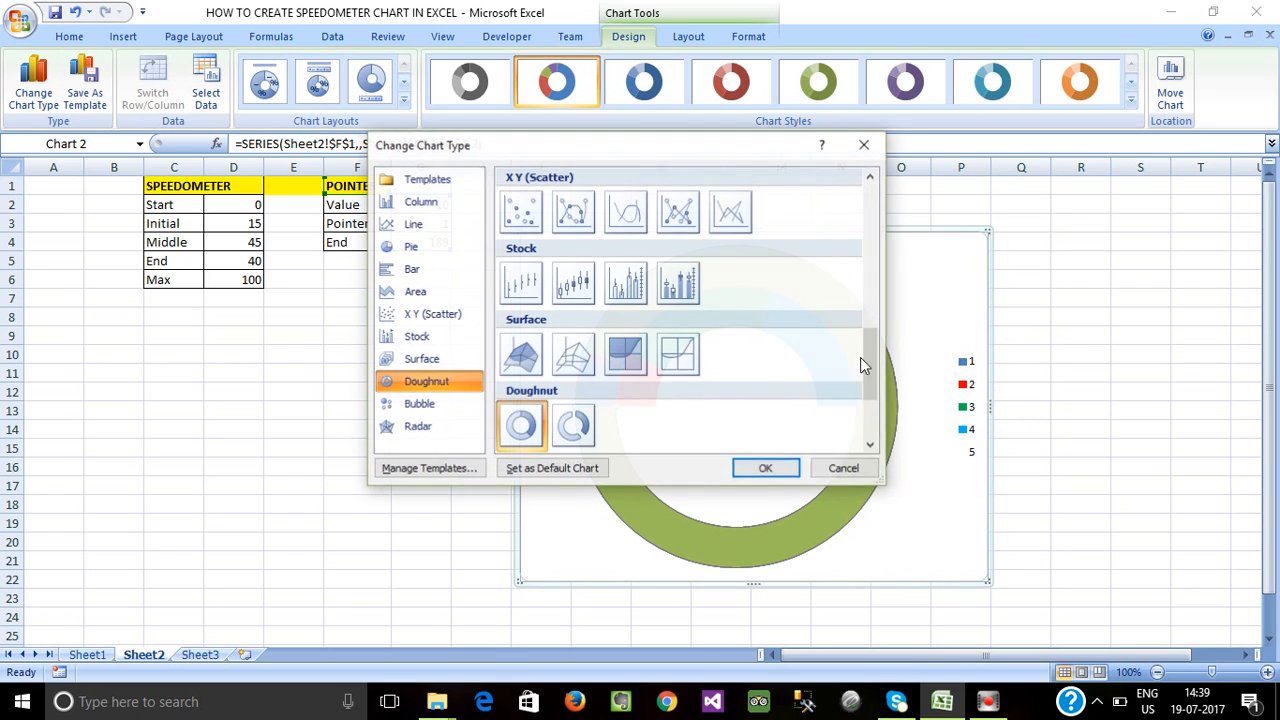
pyautogui.click(415, 250)
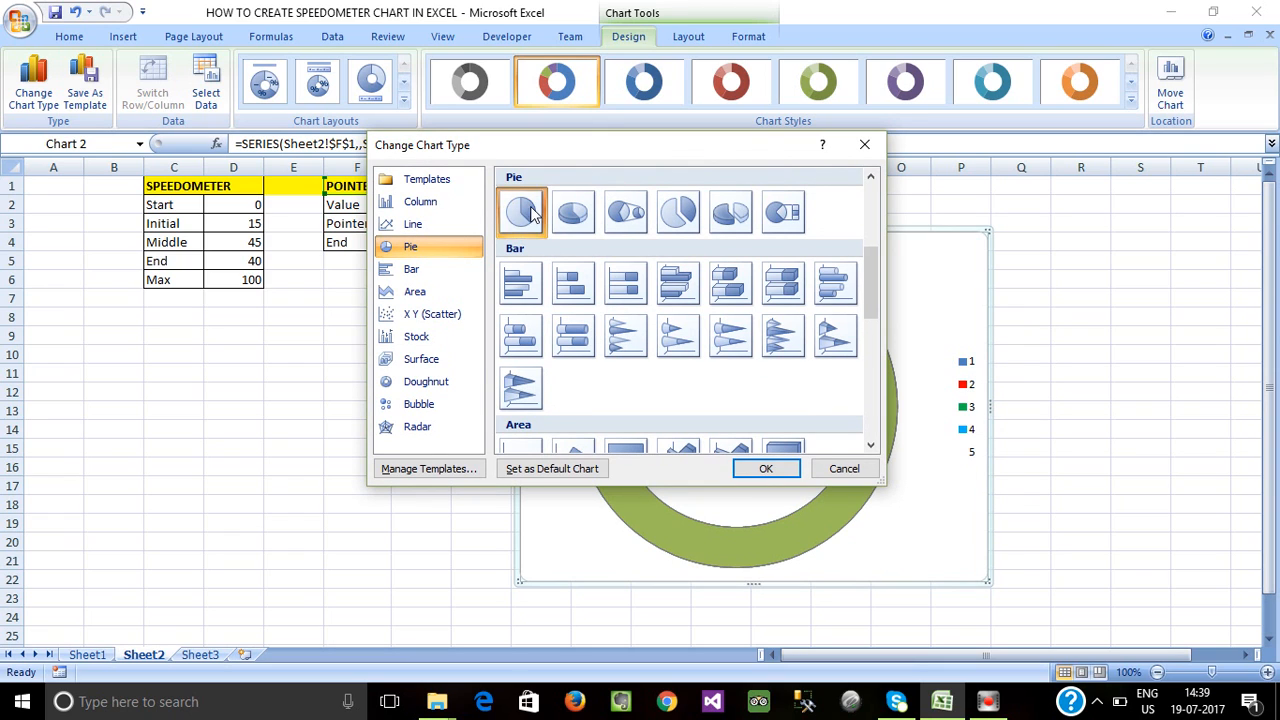
pyautogui.click(767, 469)
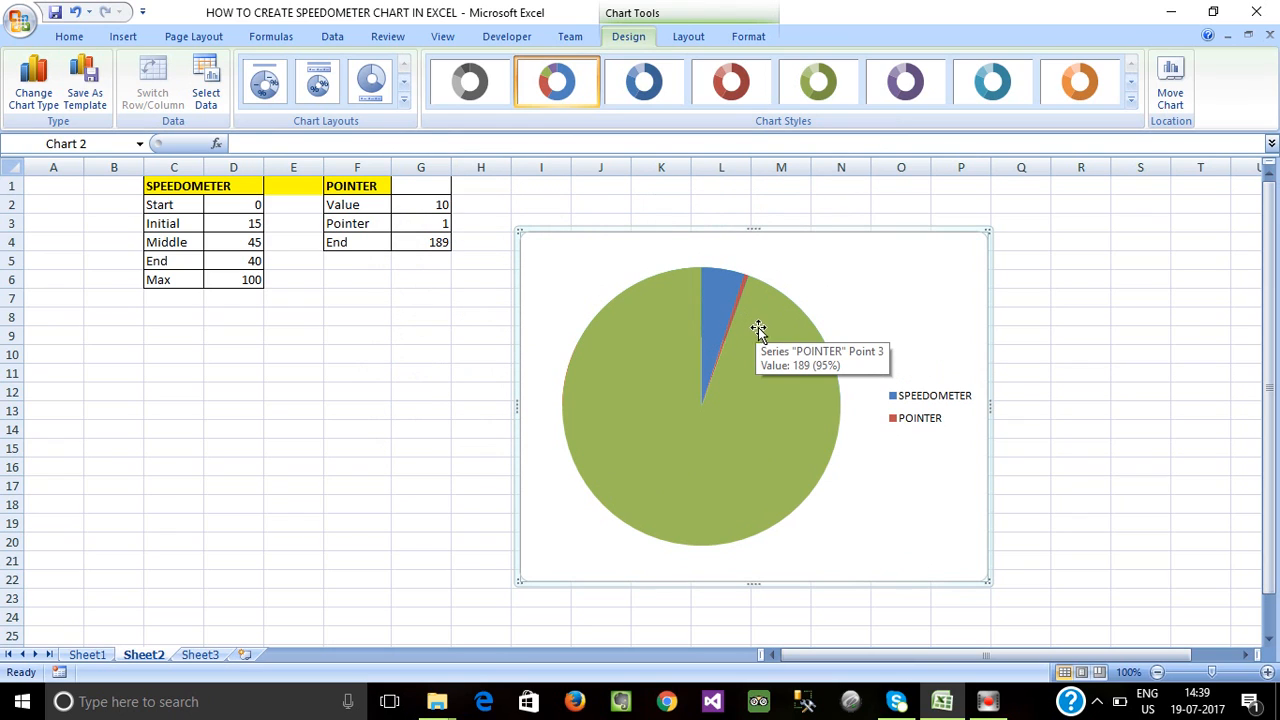
# Rotate the POINTER pie series by setting its angle of first slice to 270 degrees.
pyautogui.click(760, 328)
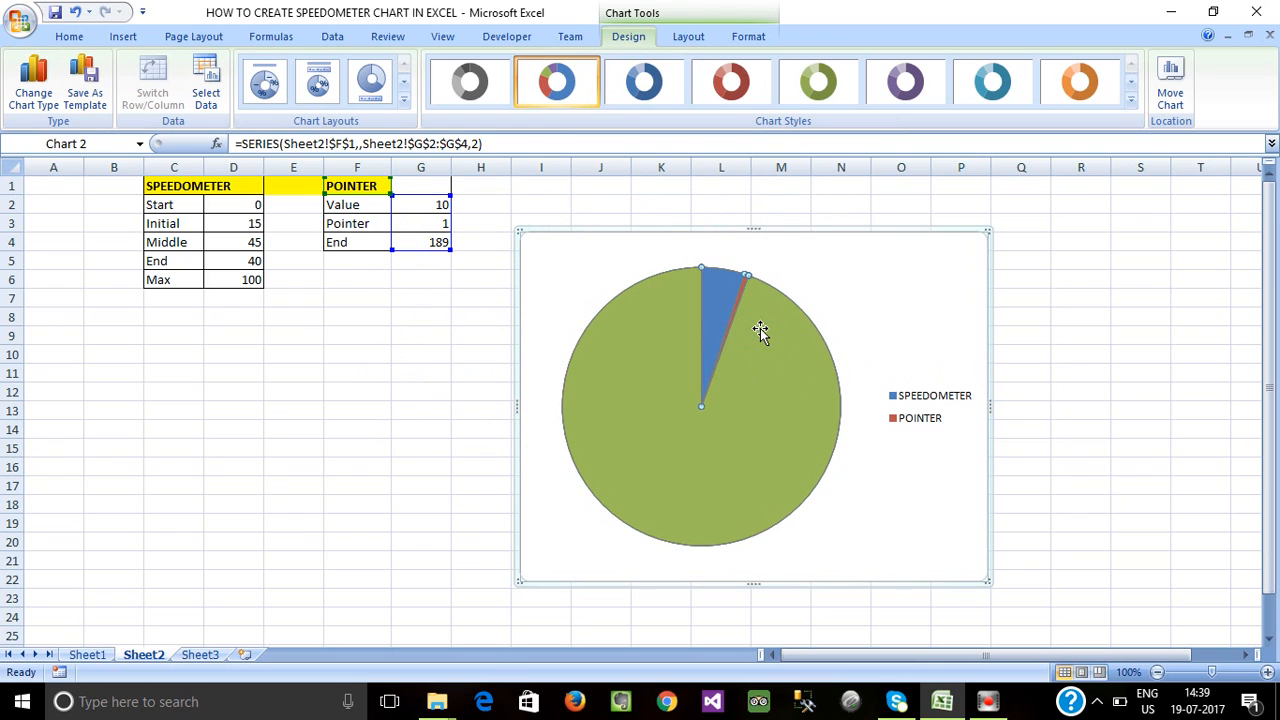
pyautogui.rightClick(760, 332)
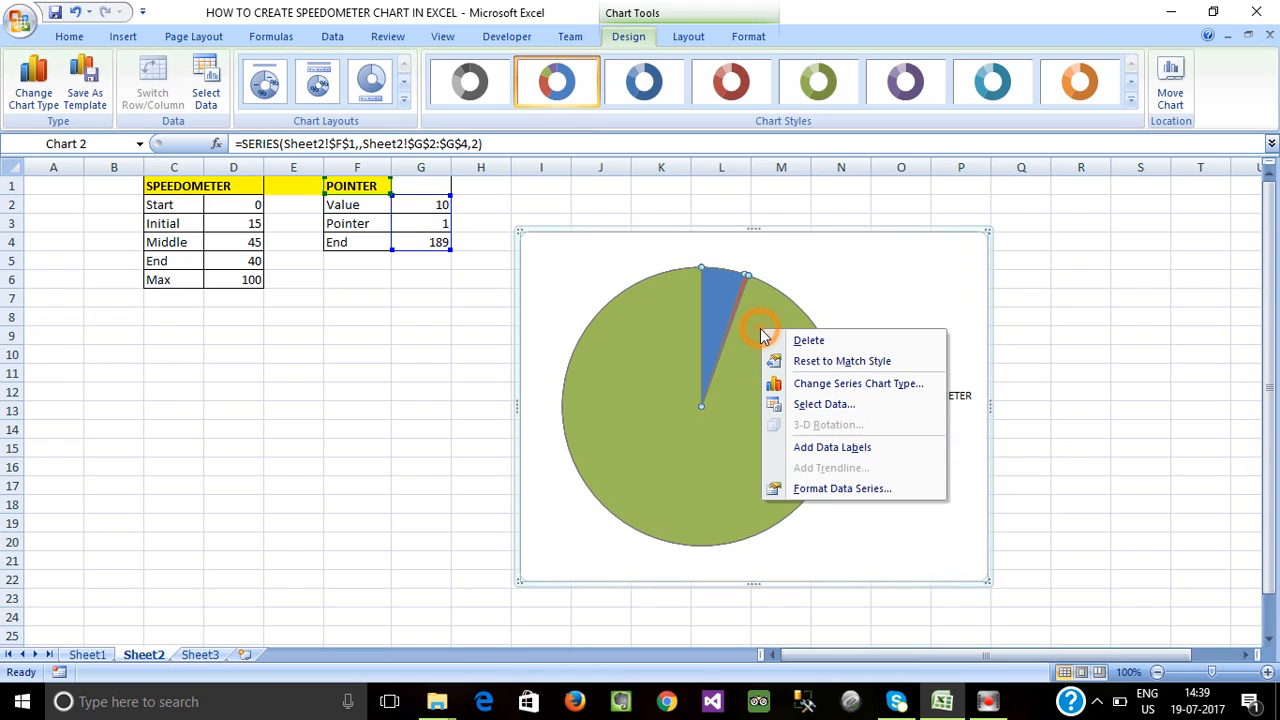
pyautogui.click(822, 491)
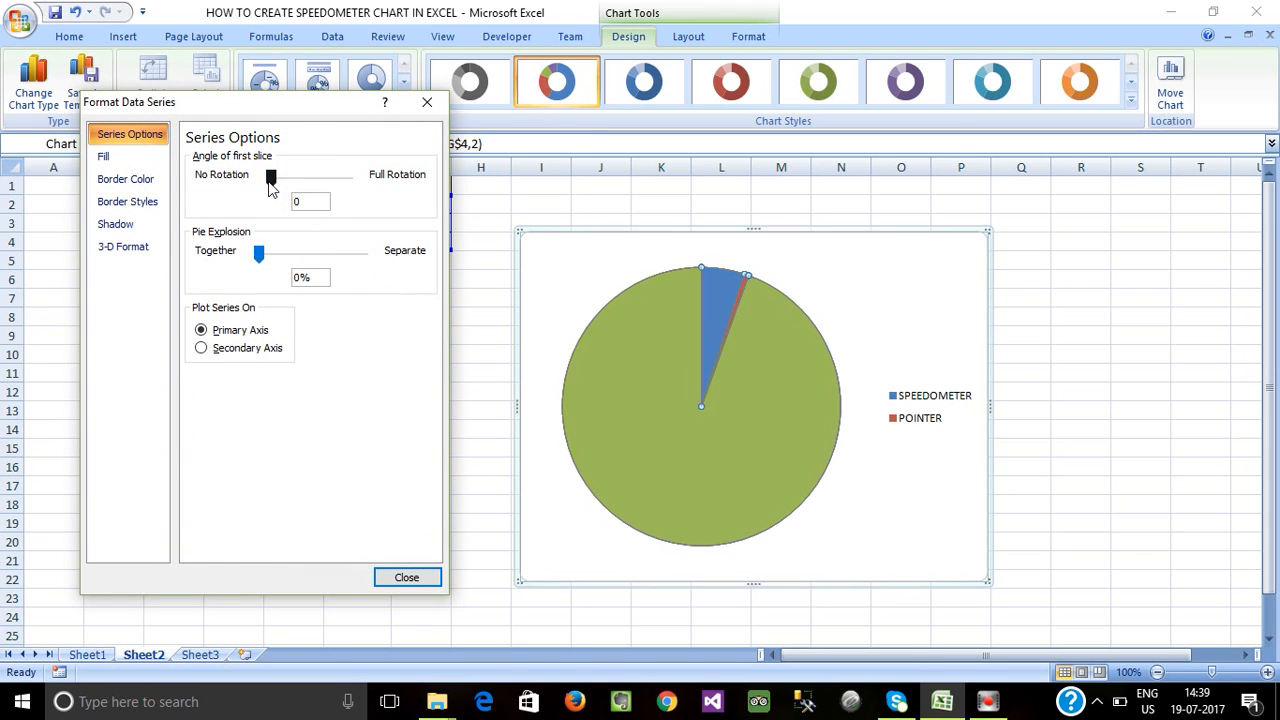
pyautogui.moveTo(270, 185); pyautogui.dragTo(325, 178)
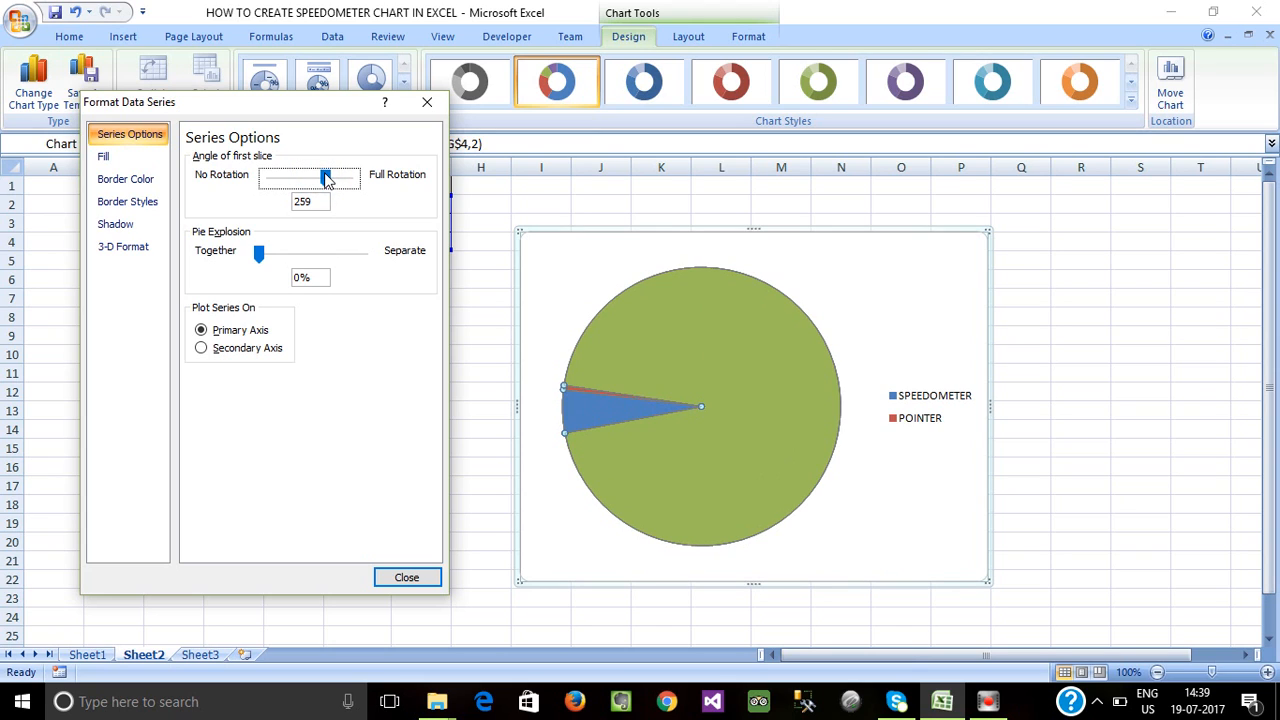
pyautogui.click(315, 203)
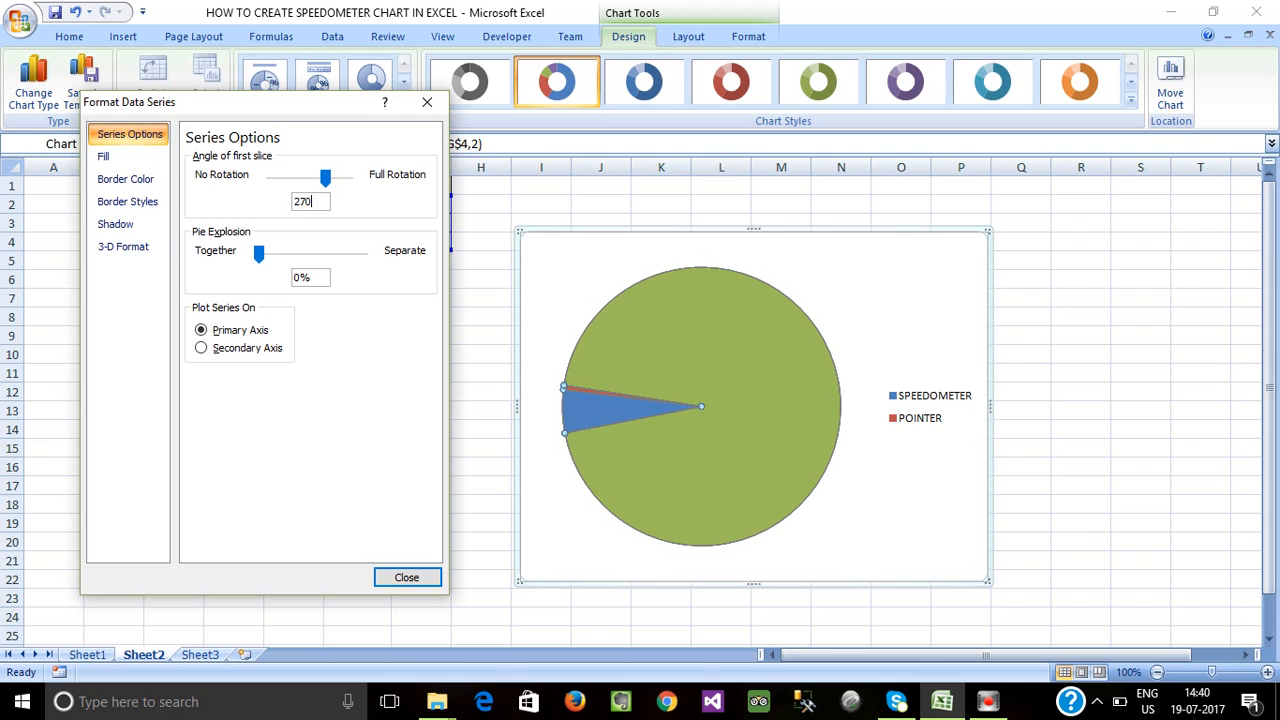
pyautogui.press('Return')
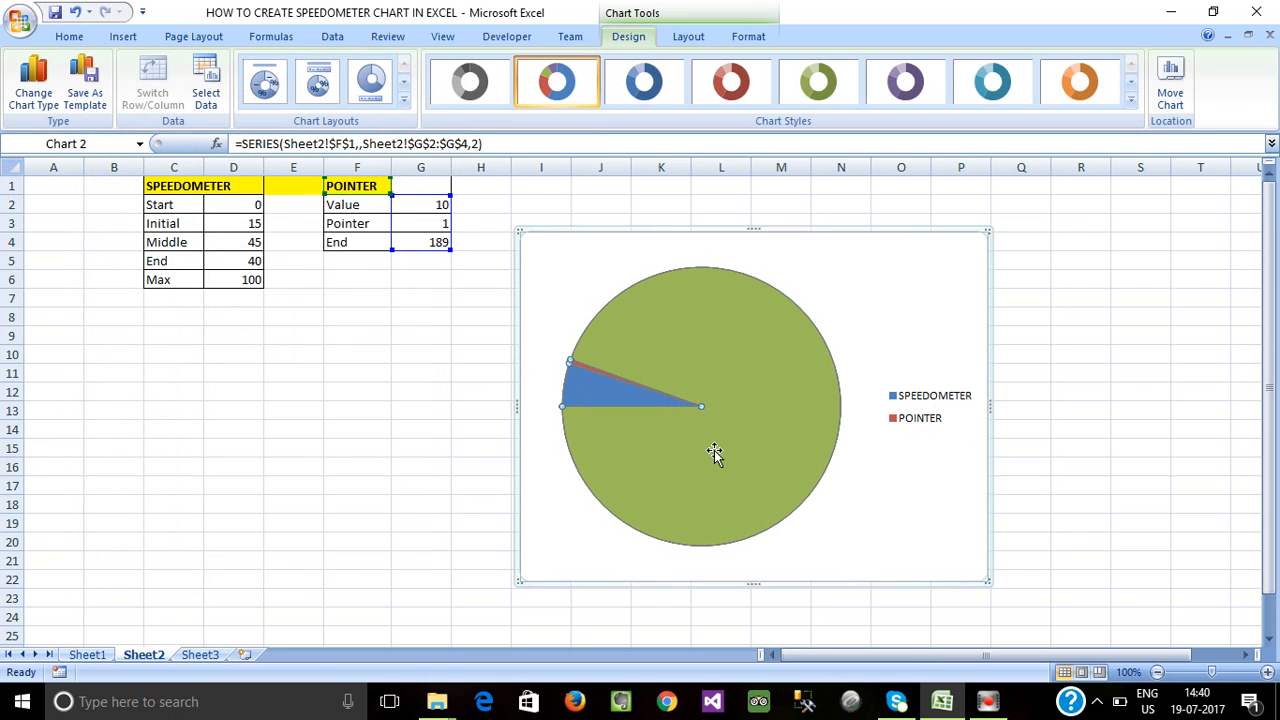
# Remove the fill from the large green End slice of the POINTER pie.
pyautogui.rightClick(774, 372)
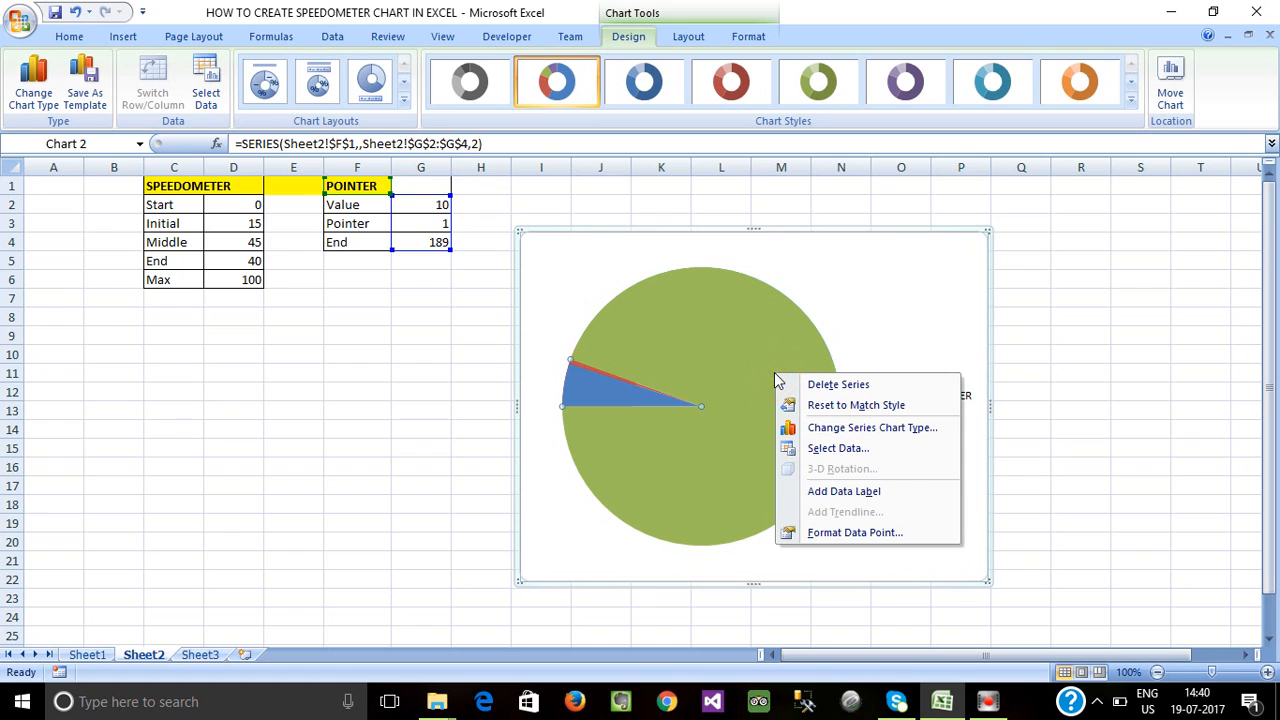
pyautogui.click(826, 532)
pyautogui.click(103, 160)
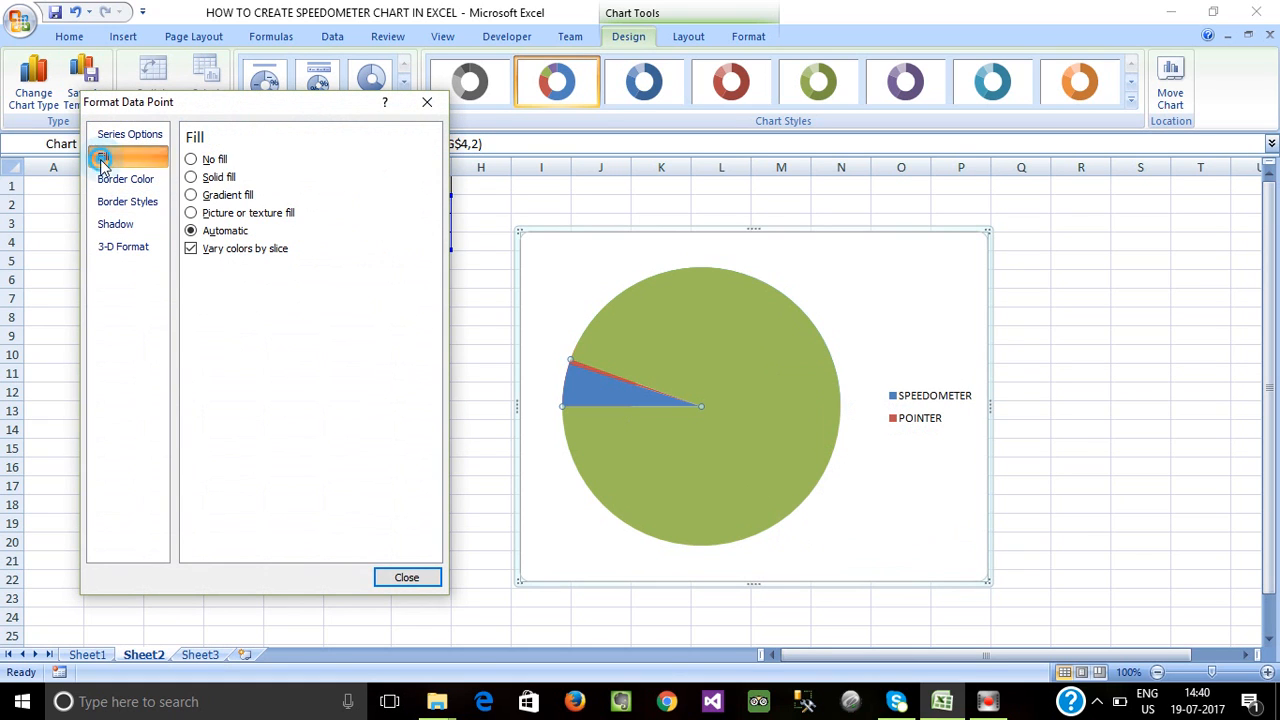
pyautogui.click(214, 160)
pyautogui.click(408, 577)
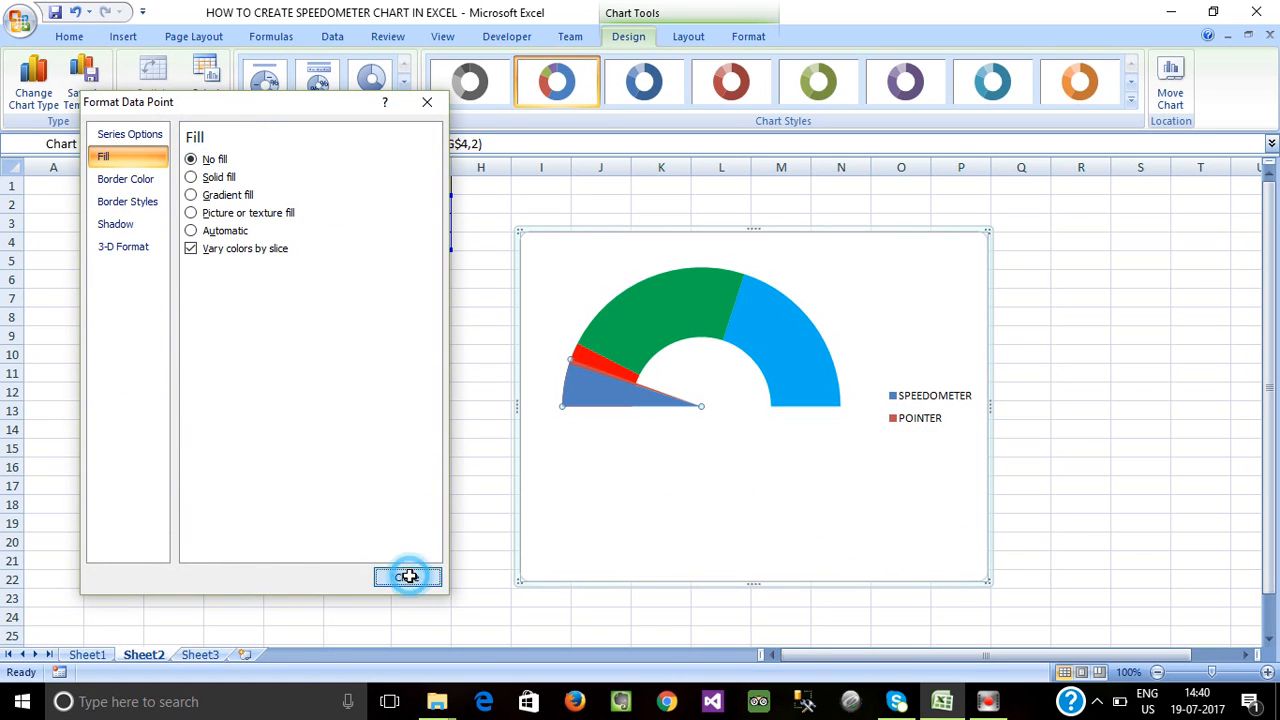
# Remove the fill from the blue Value slice of the POINTER pie.
pyautogui.rightClick(590, 389)
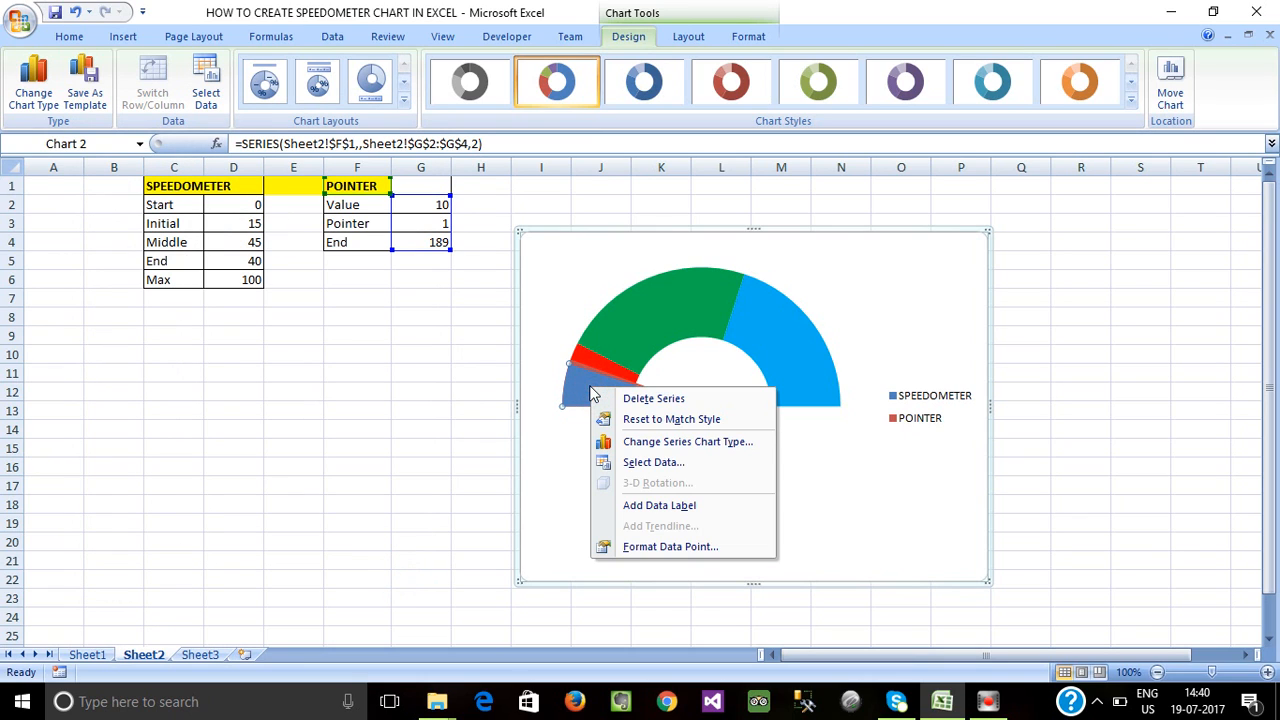
pyautogui.click(645, 546)
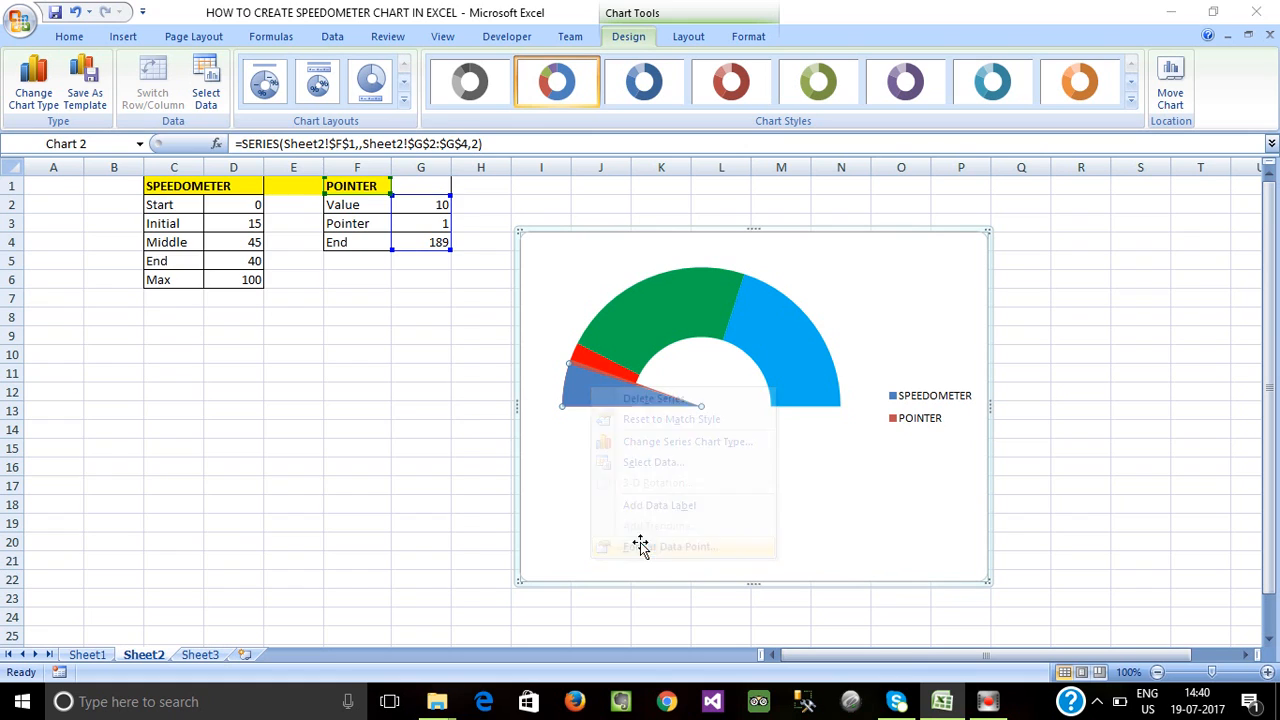
pyautogui.click(104, 156)
pyautogui.click(191, 159)
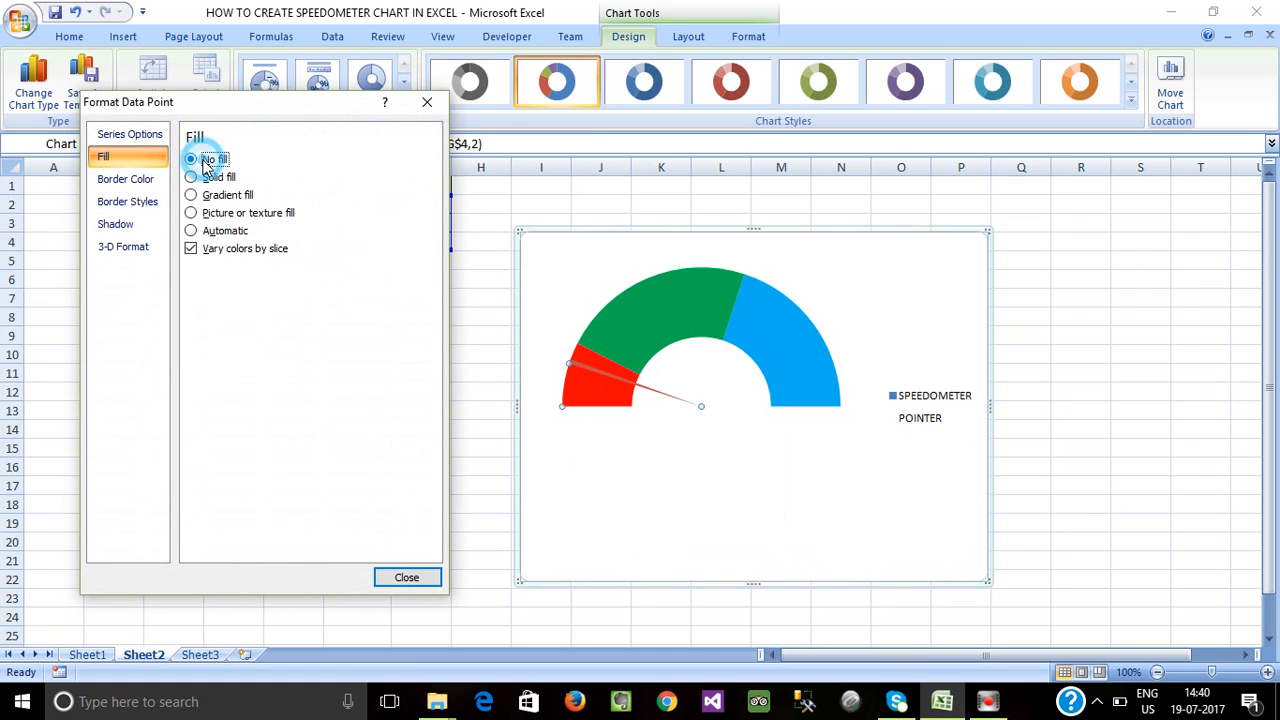
pyautogui.click(404, 576)
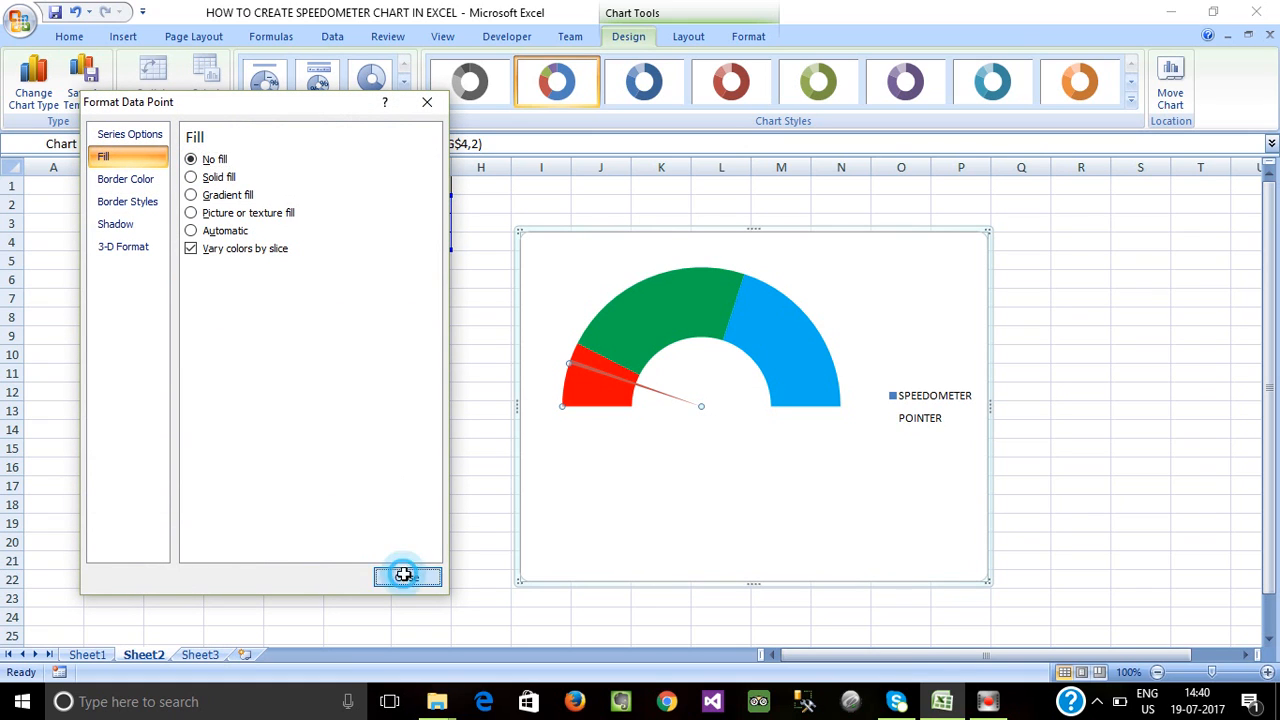
# Give the thin Pointer slice of the pie a solid black theme-colour fill.
pyautogui.click(575, 365)
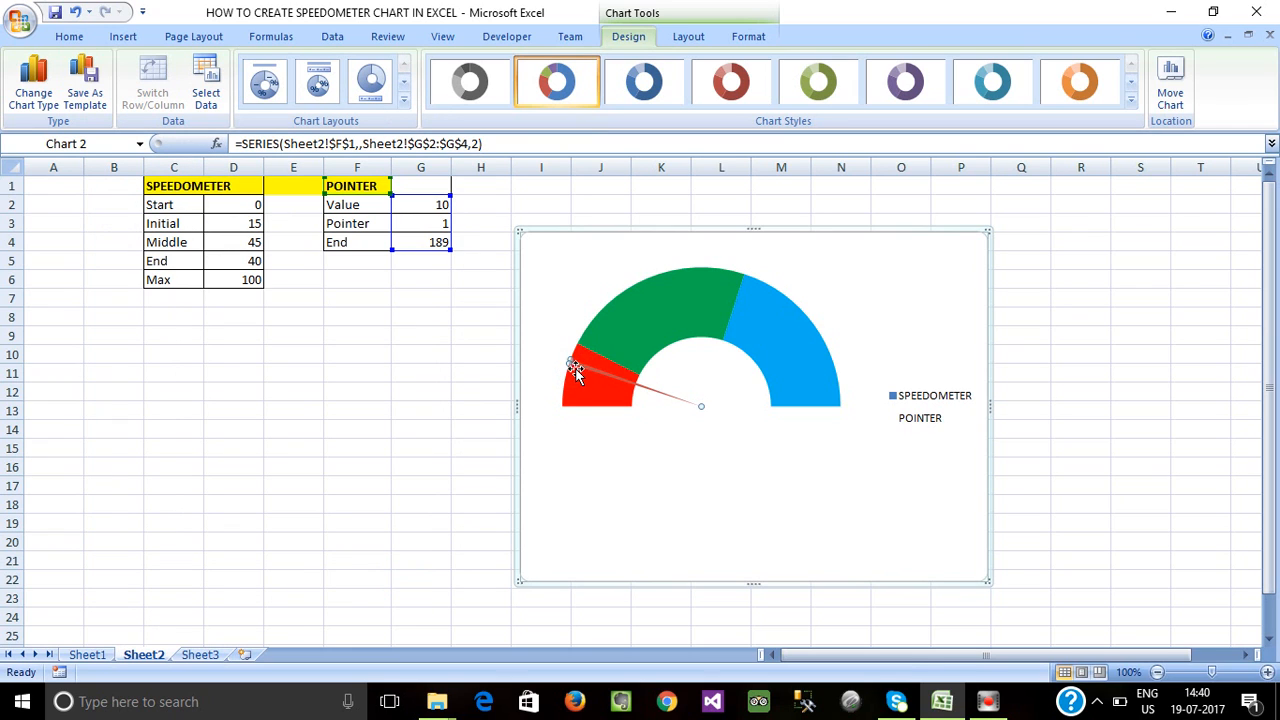
pyautogui.rightClick(576, 368)
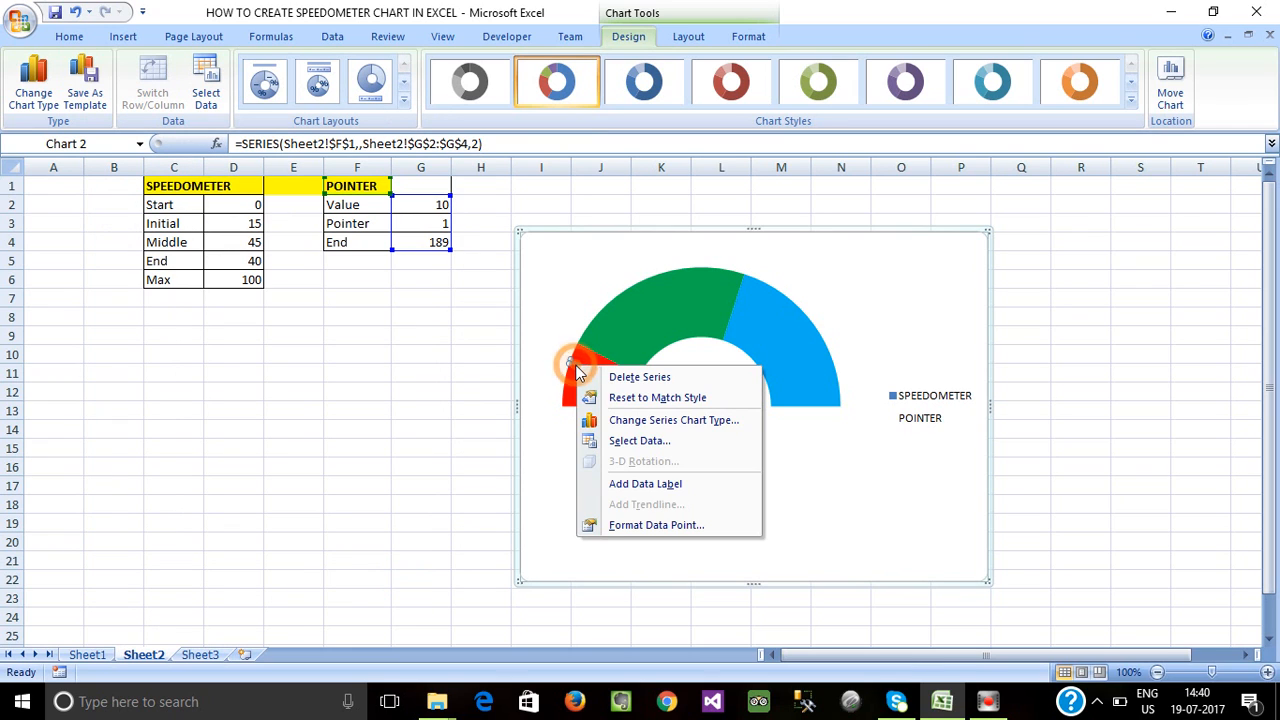
pyautogui.click(634, 524)
pyautogui.click(103, 156)
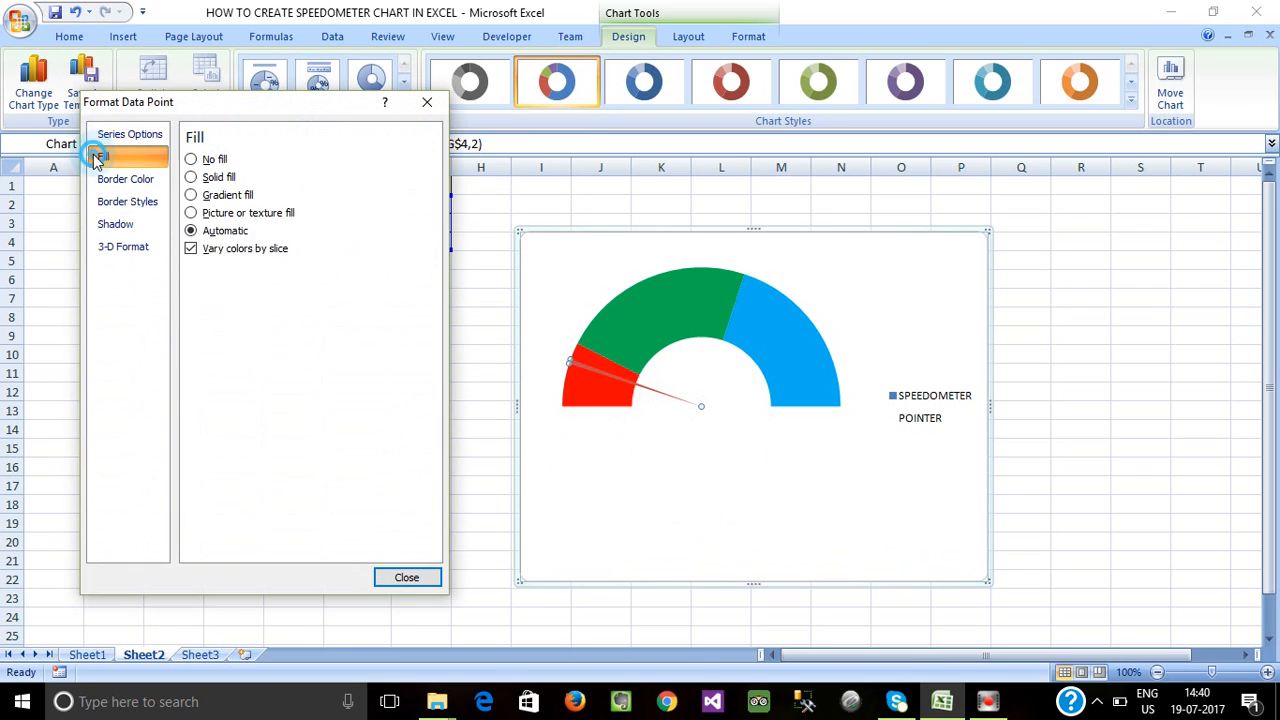
pyautogui.click(191, 177)
pyautogui.click(265, 271)
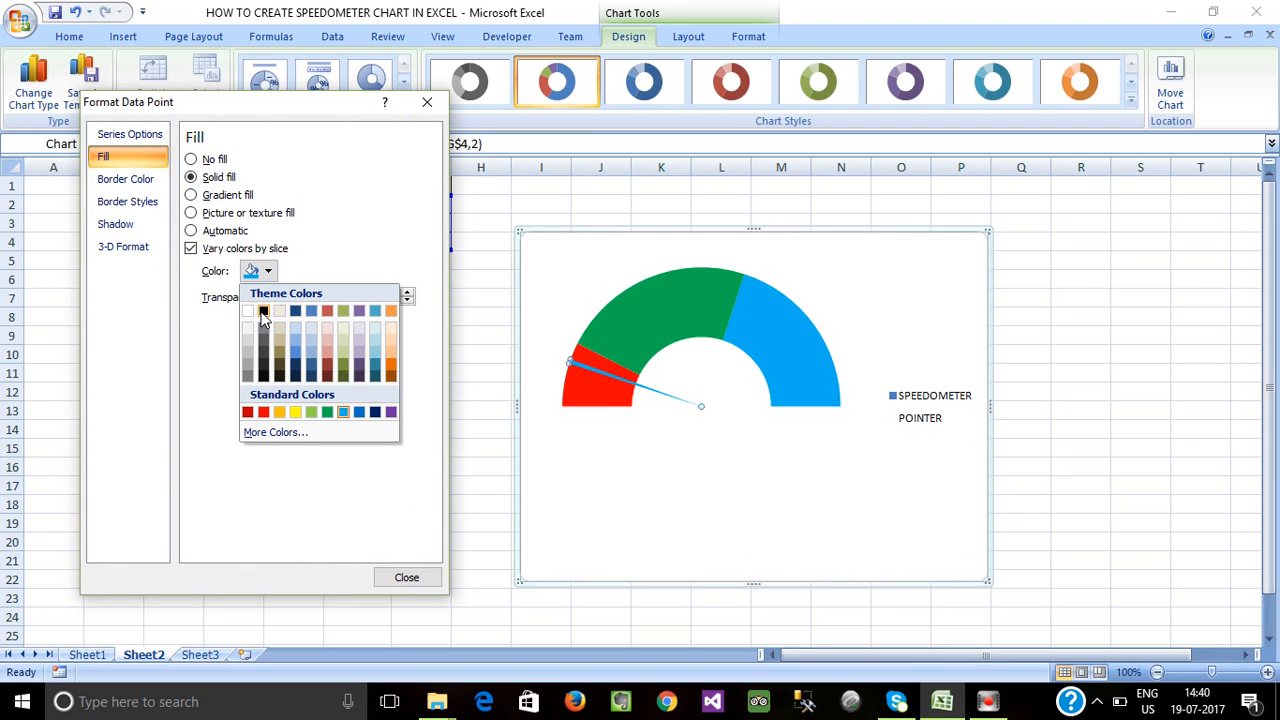
pyautogui.click(263, 311)
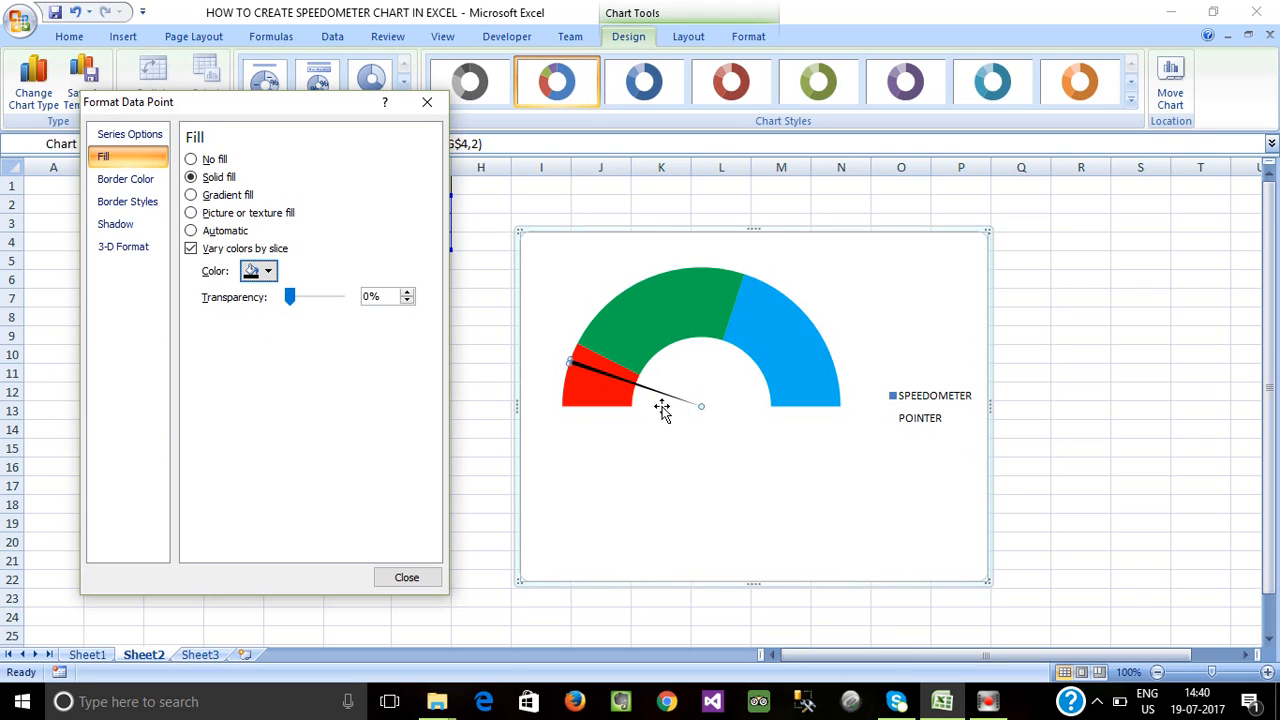
# Add a data label to the black pointer slice and finish formatting it.
pyautogui.click(599, 375)
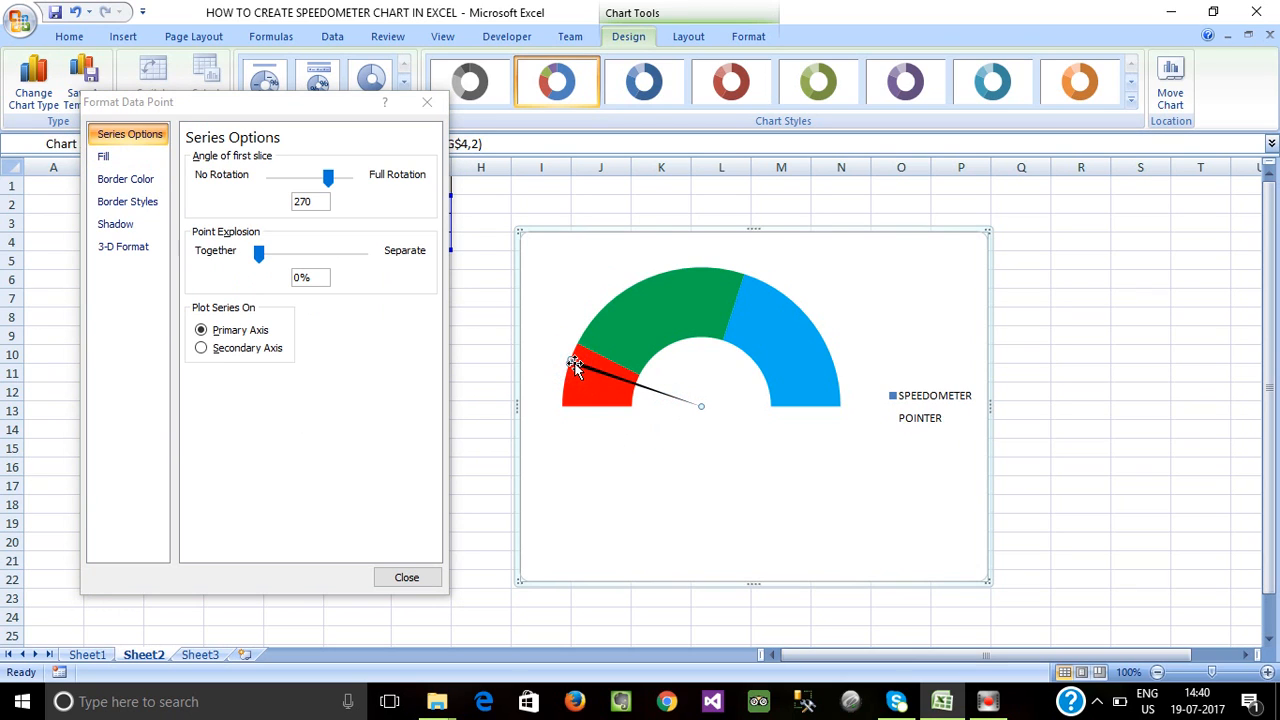
pyautogui.rightClick(575, 362)
pyautogui.click(624, 484)
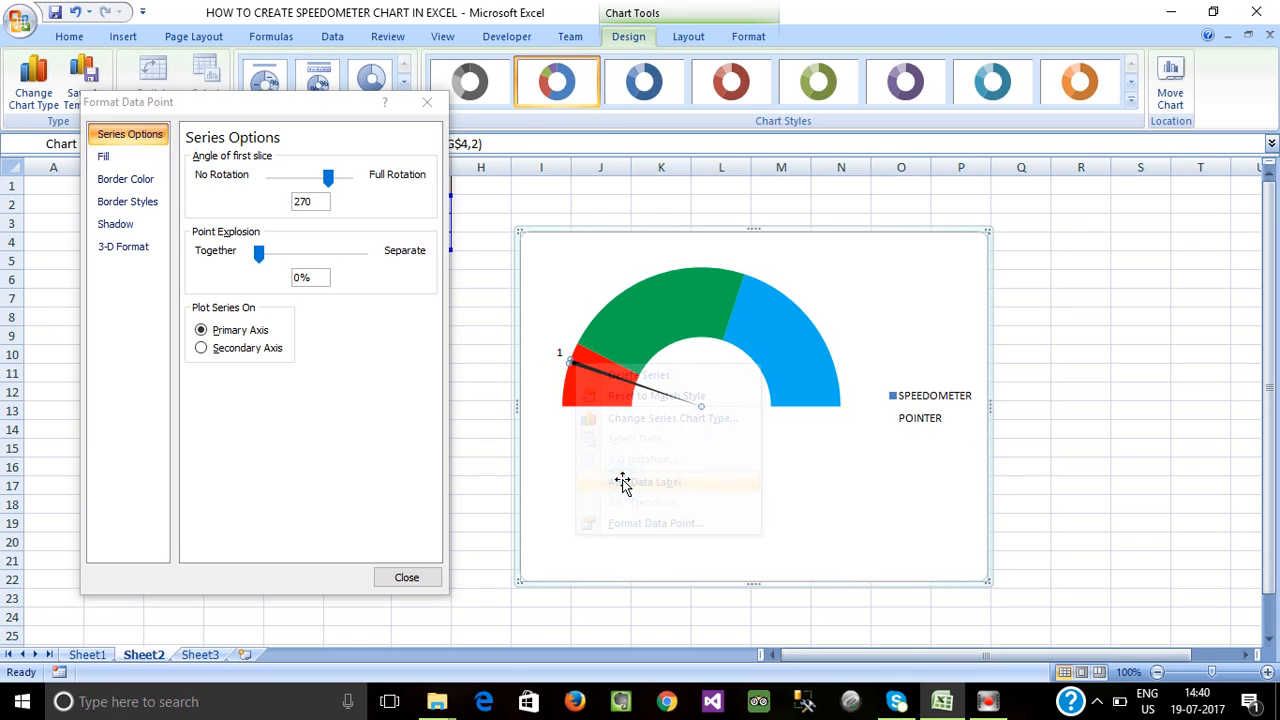
pyautogui.click(404, 575)
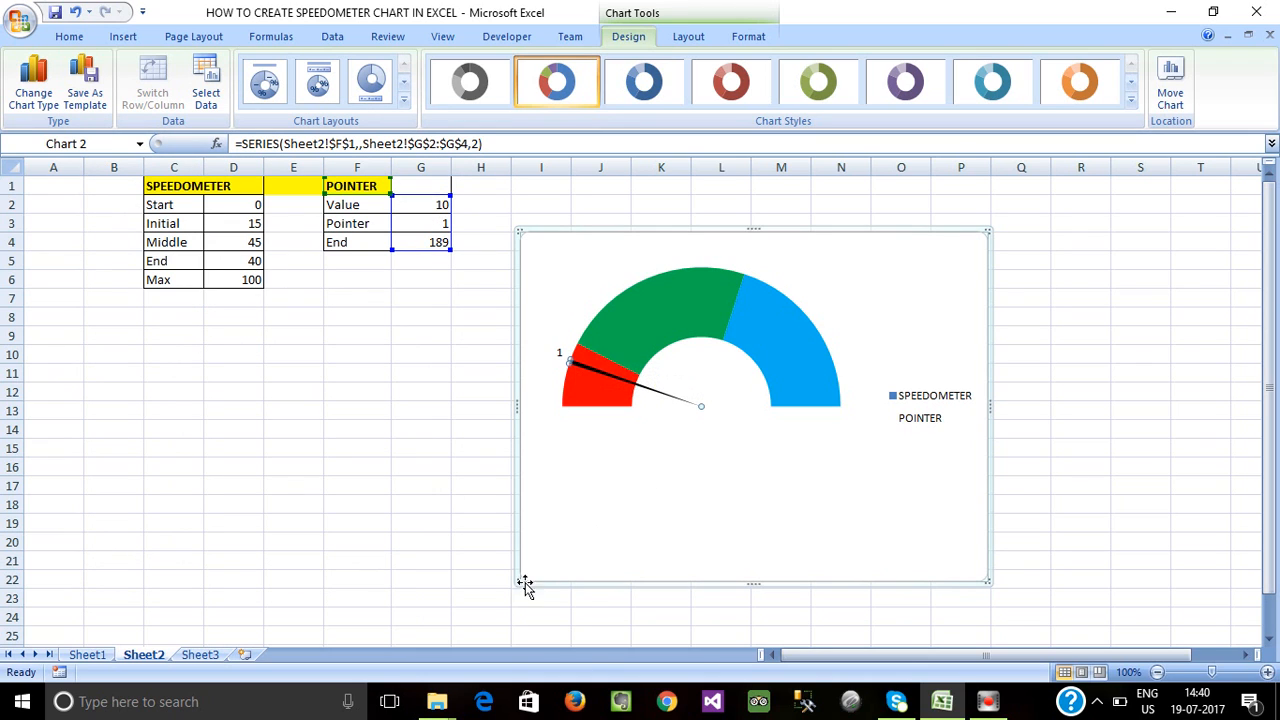
# Enlarge the chart and place it below the tables, spanning about columns H to R from row 7 down.
pyautogui.moveTo(520, 582); pyautogui.dragTo(366, 642)
pyautogui.scroll(1, 663, 520)
pyautogui.moveTo(727, 245); pyautogui.dragTo(837, 309)
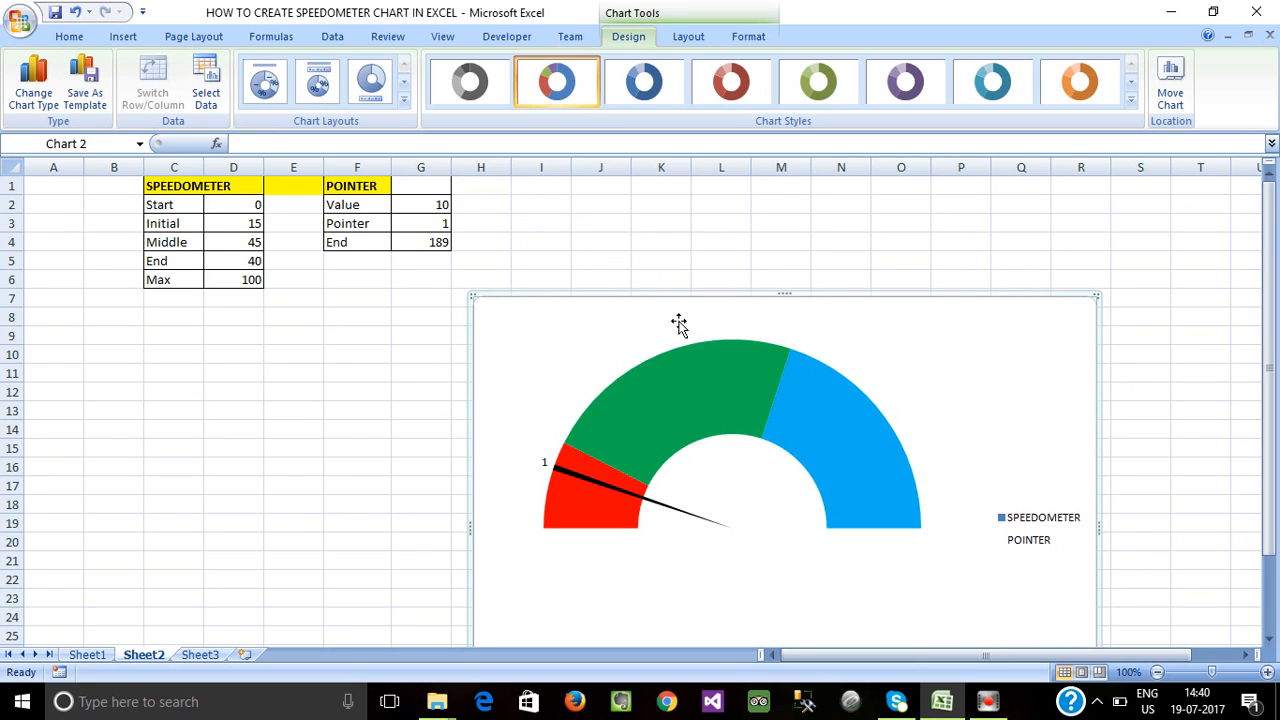
pyautogui.moveTo(679, 323); pyautogui.dragTo(677, 314)
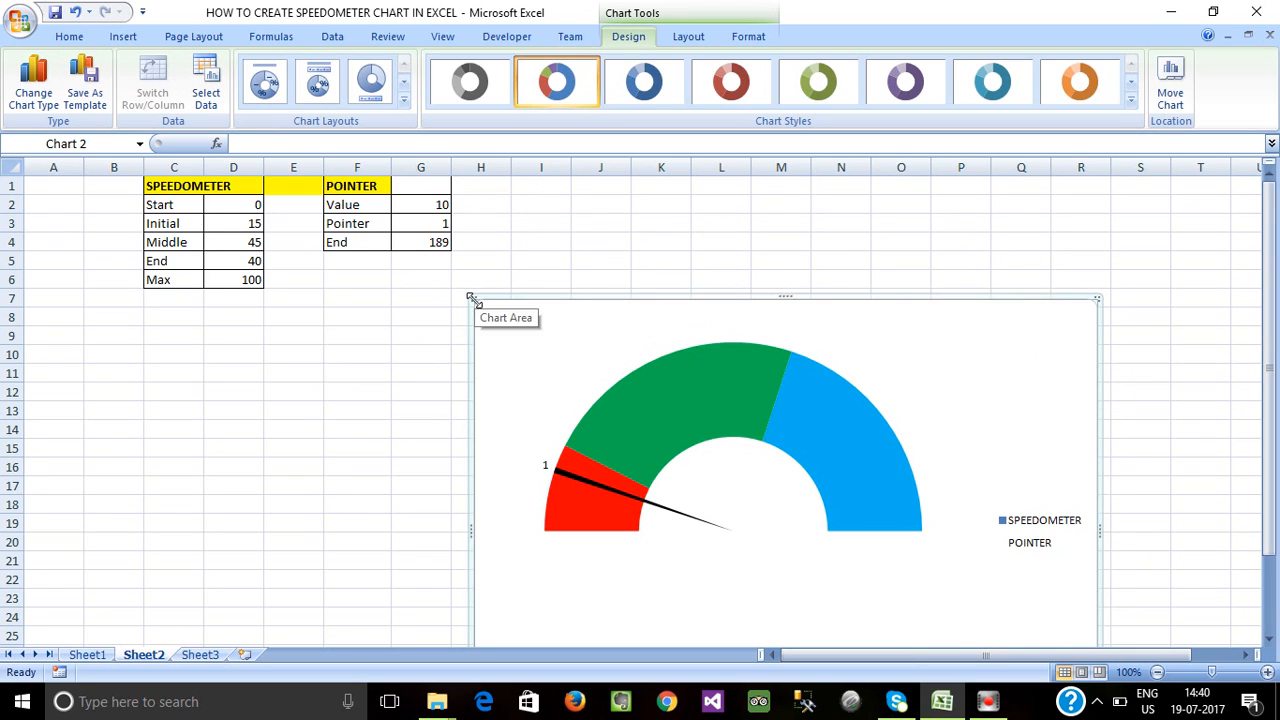
pyautogui.moveTo(472, 300); pyautogui.dragTo(429, 292)
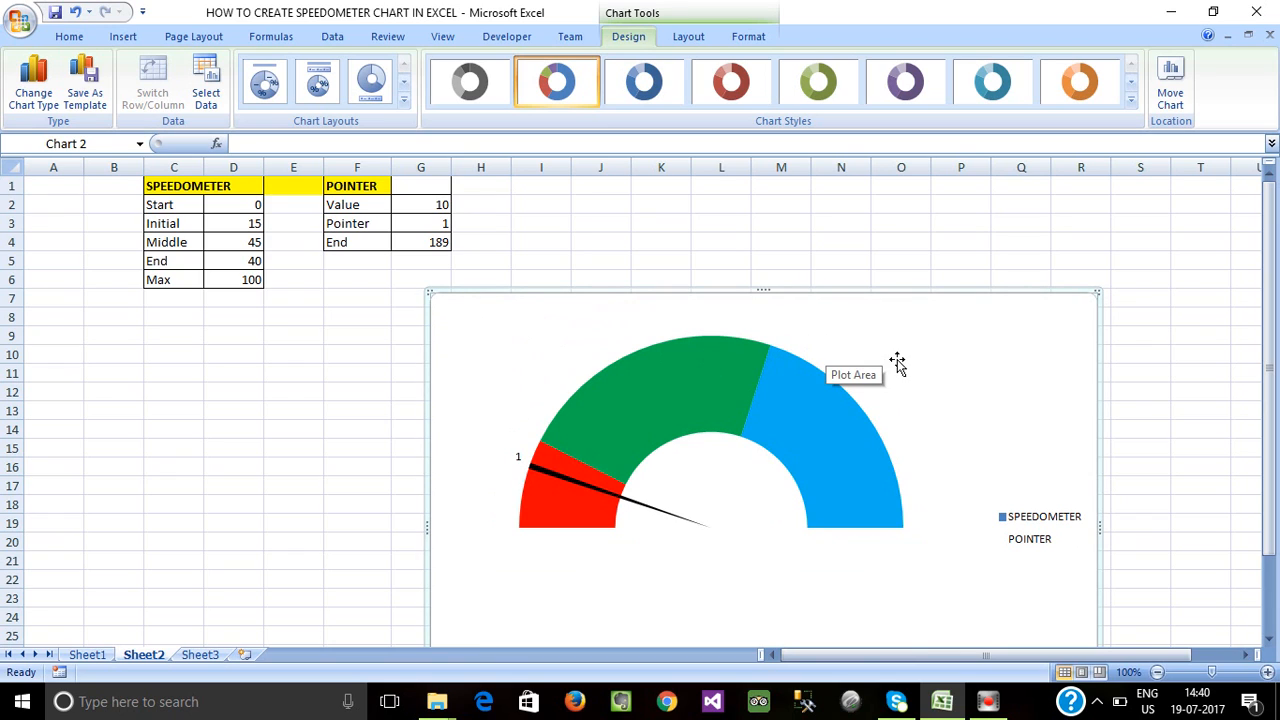
# Link the pointer slice's data label to the Value cell with the formula =Sheet2!$G$2.
pyautogui.click(518, 456)
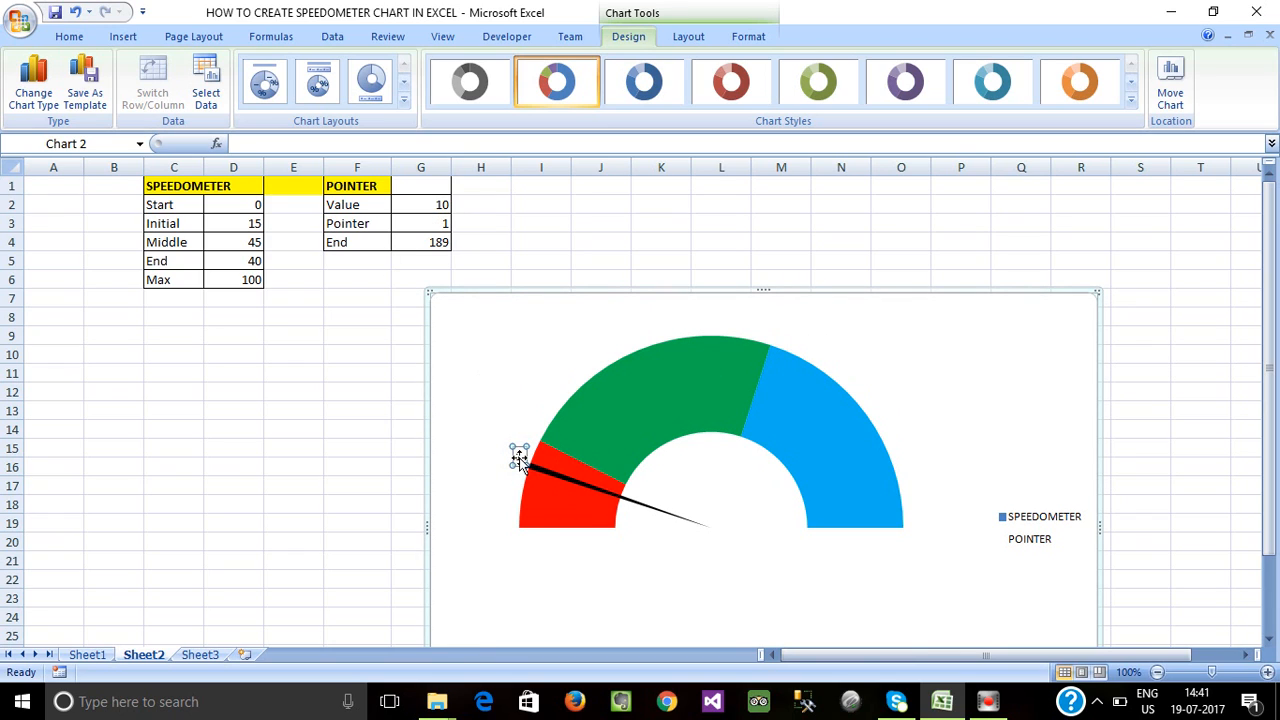
pyautogui.click(519, 458)
pyautogui.doubleClick(520, 457)
pyautogui.doubleClick(518, 456)
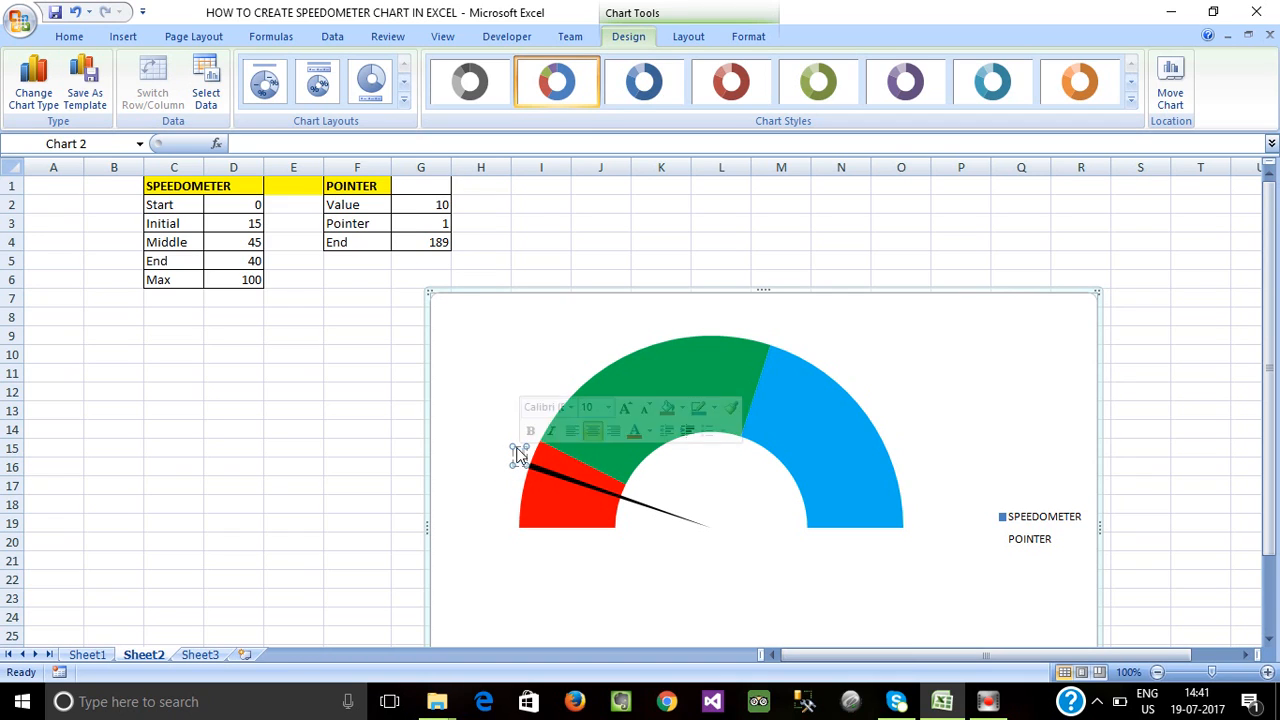
pyautogui.click(287, 143)
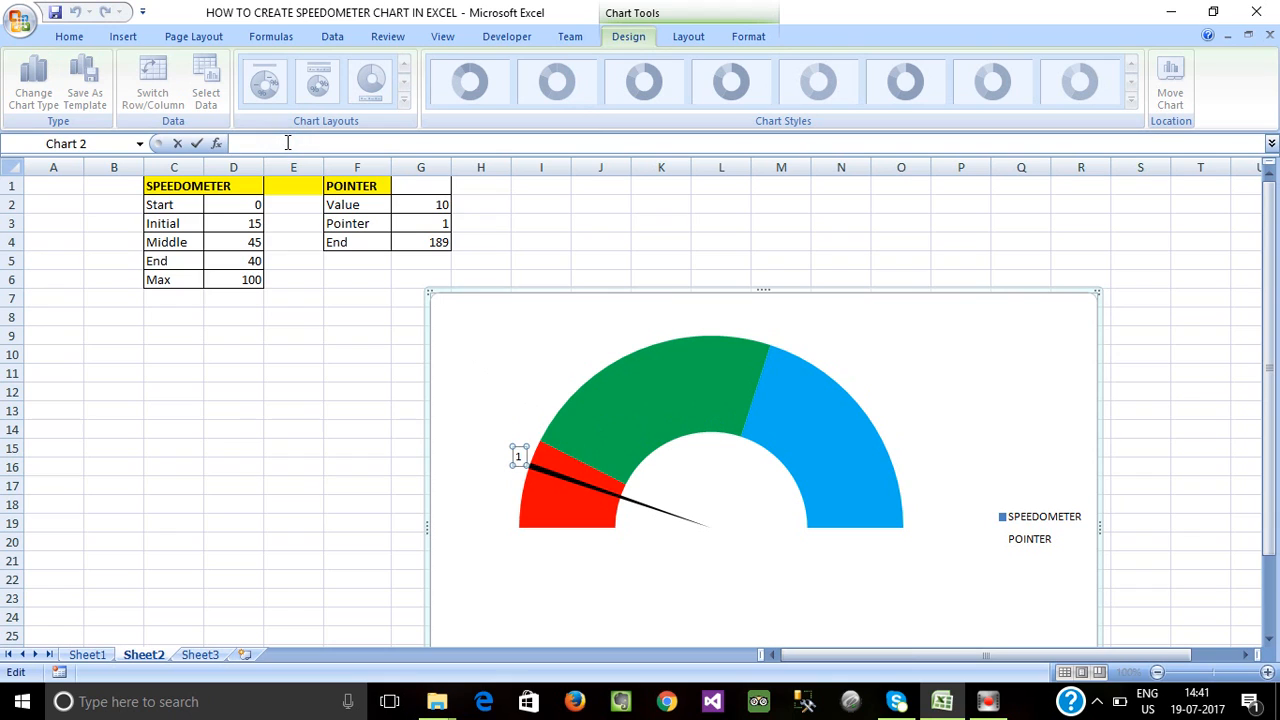
pyautogui.click(431, 205)
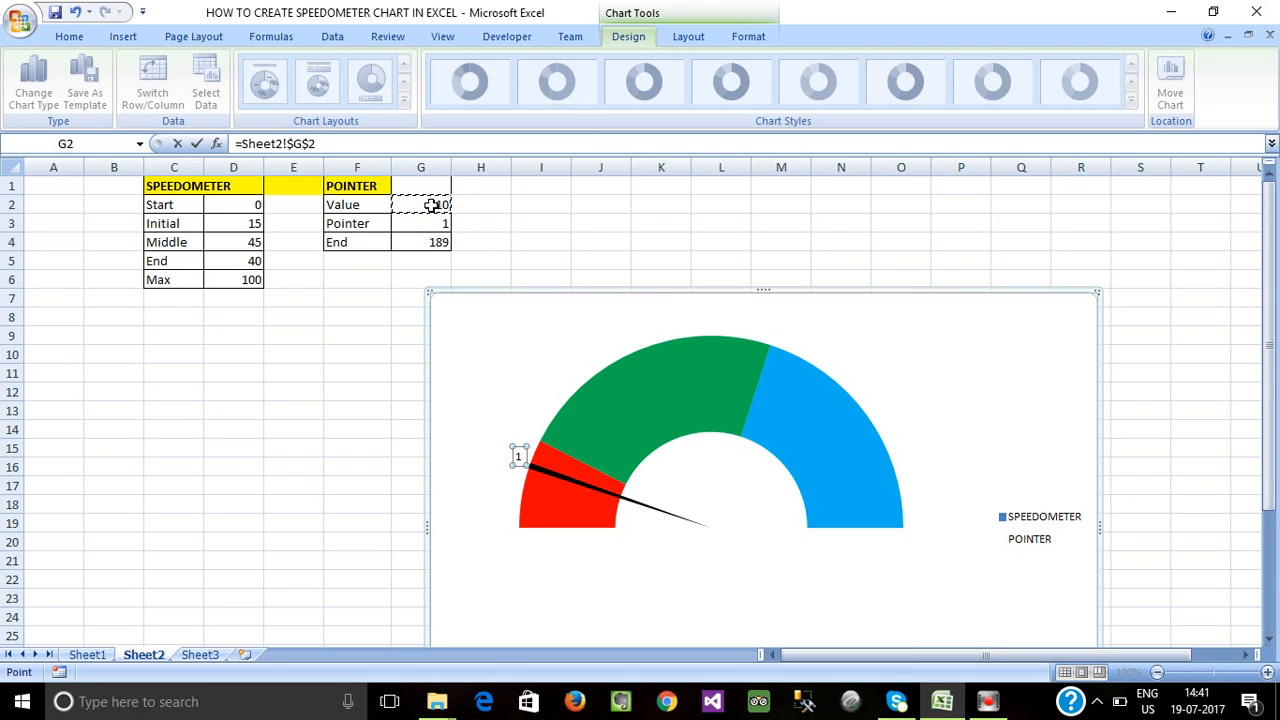
pyautogui.press('Return')
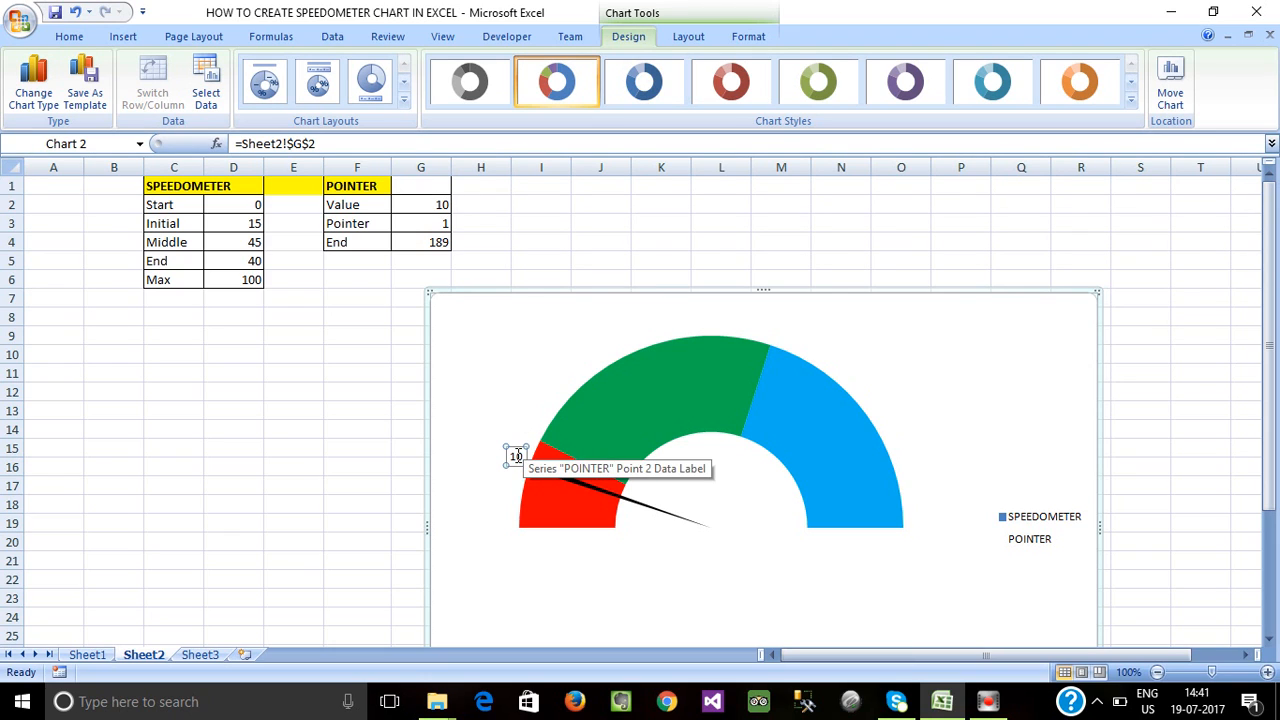
# Set the font size of the pointer's data label to 24.
pyautogui.click(72, 36)
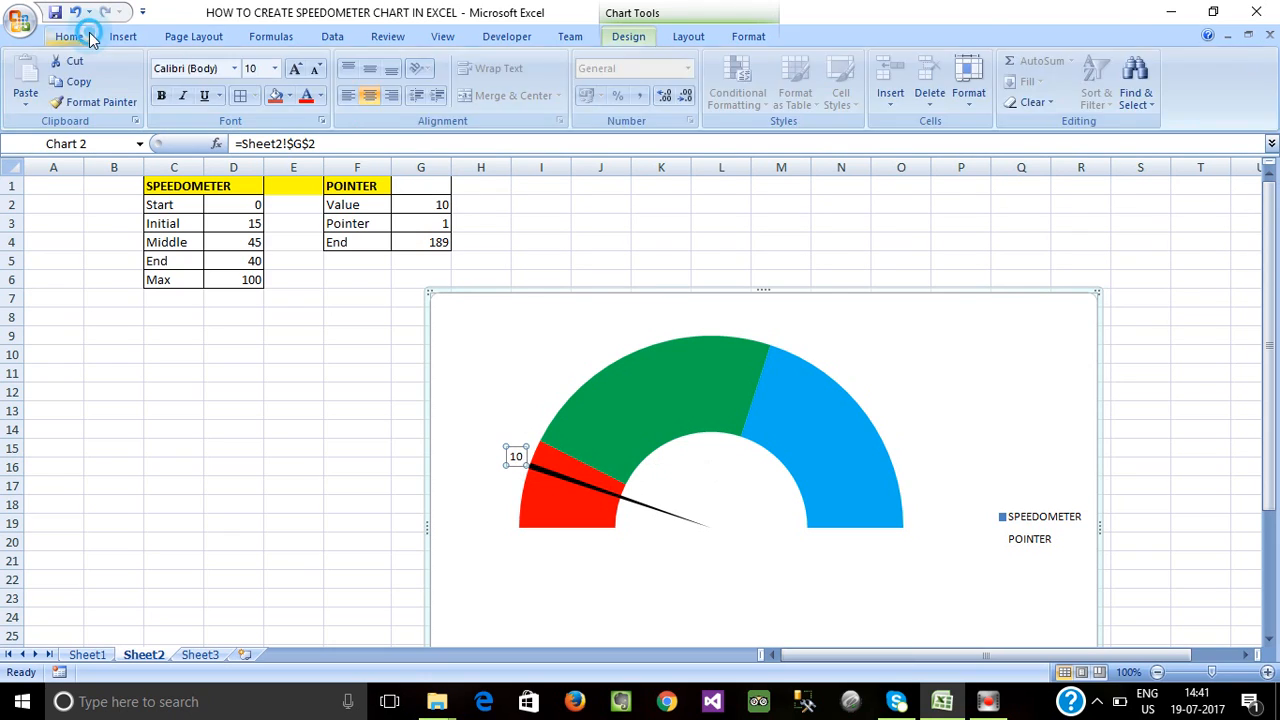
pyautogui.click(275, 68)
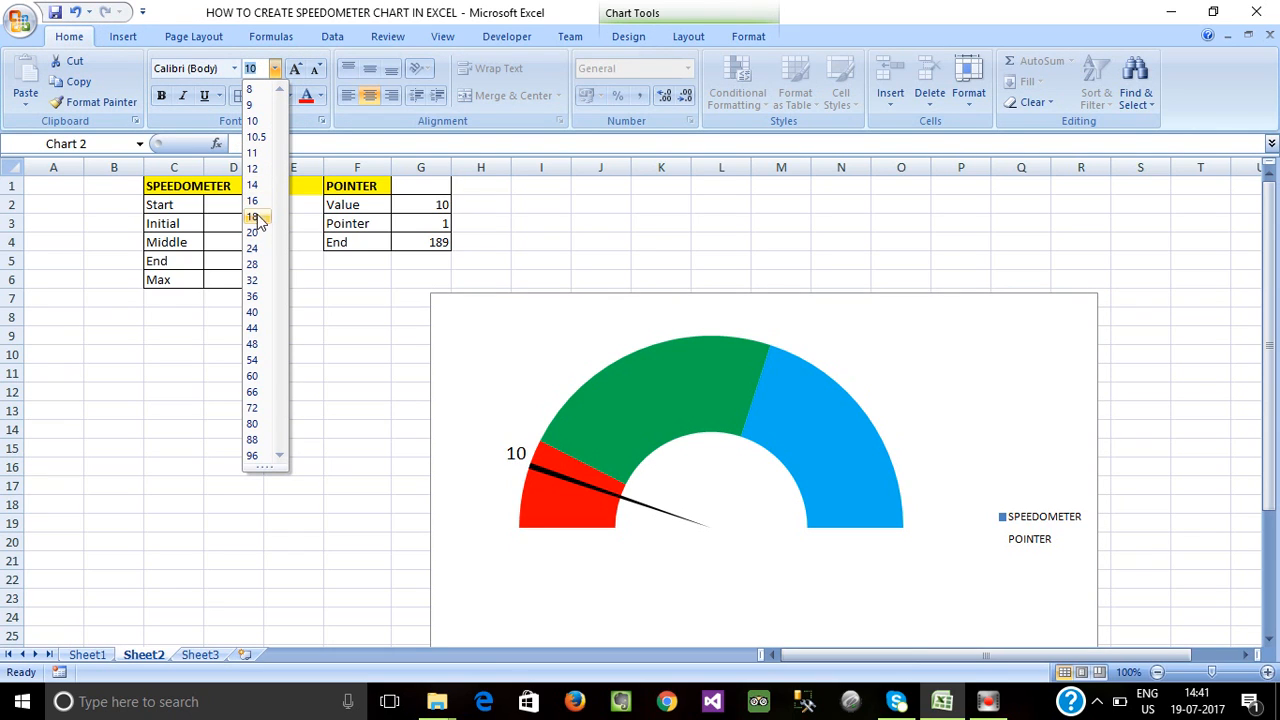
pyautogui.click(253, 281)
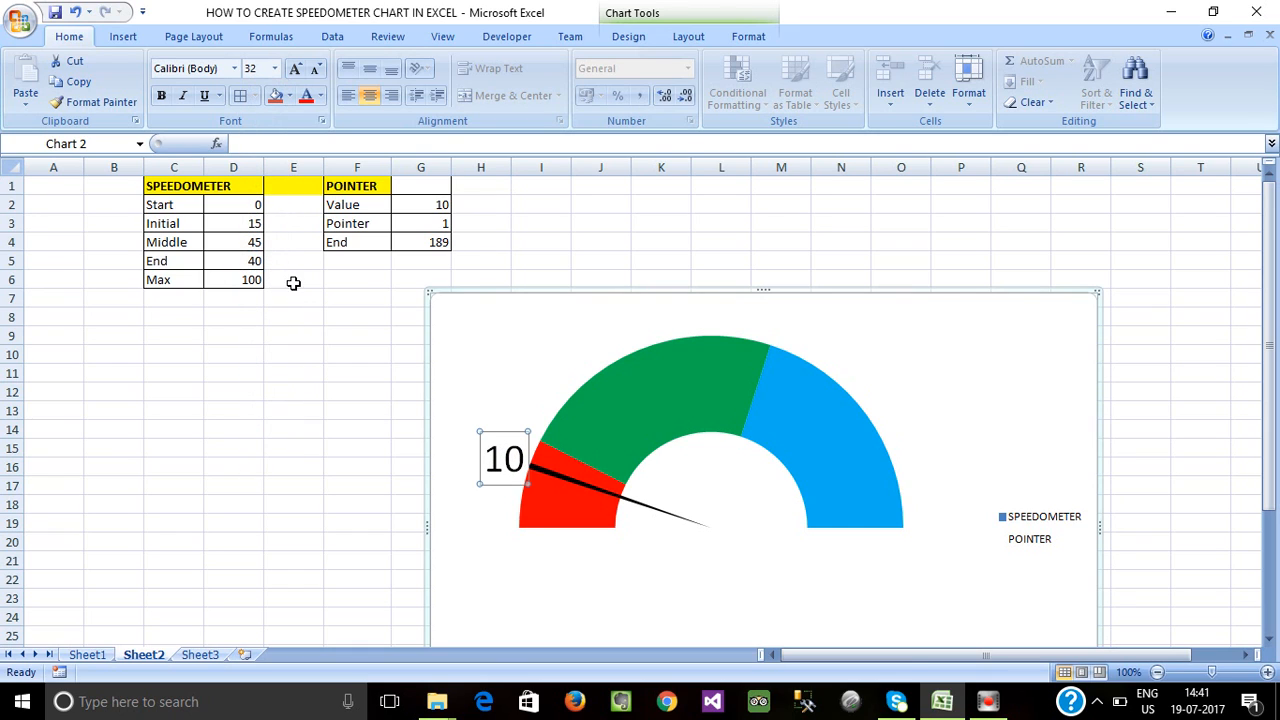
pyautogui.click(274, 68)
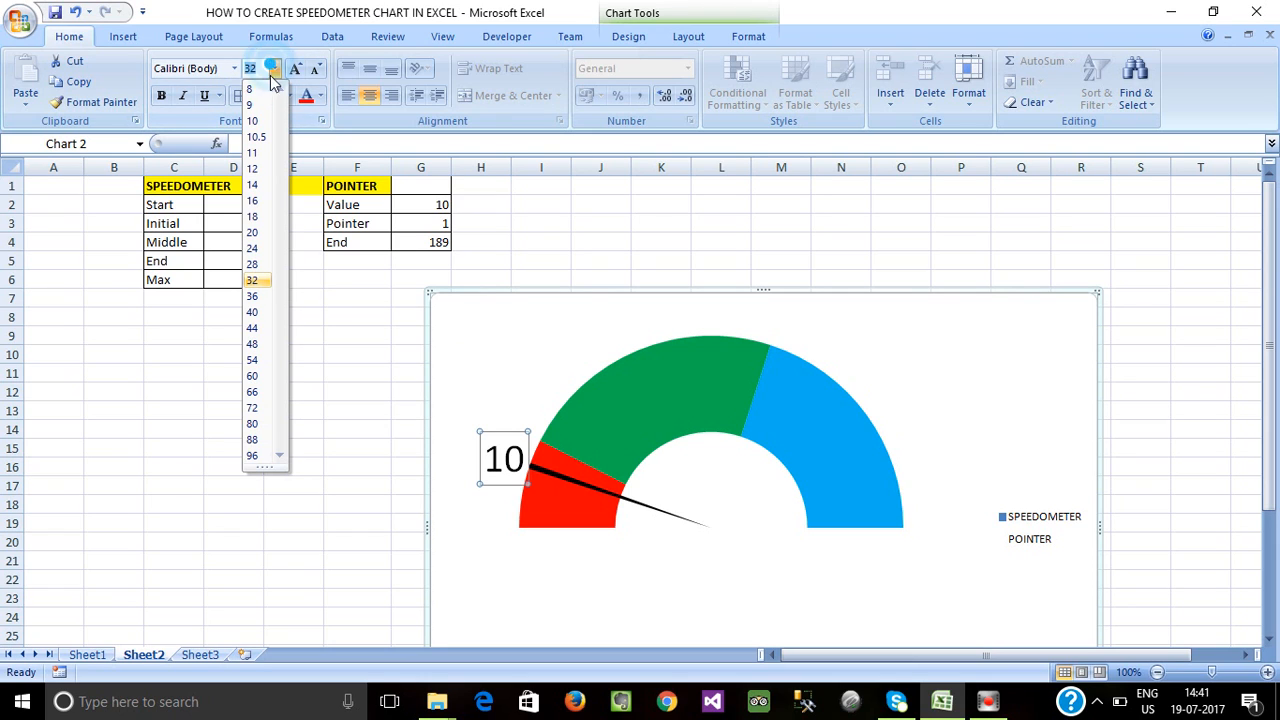
pyautogui.click(254, 248)
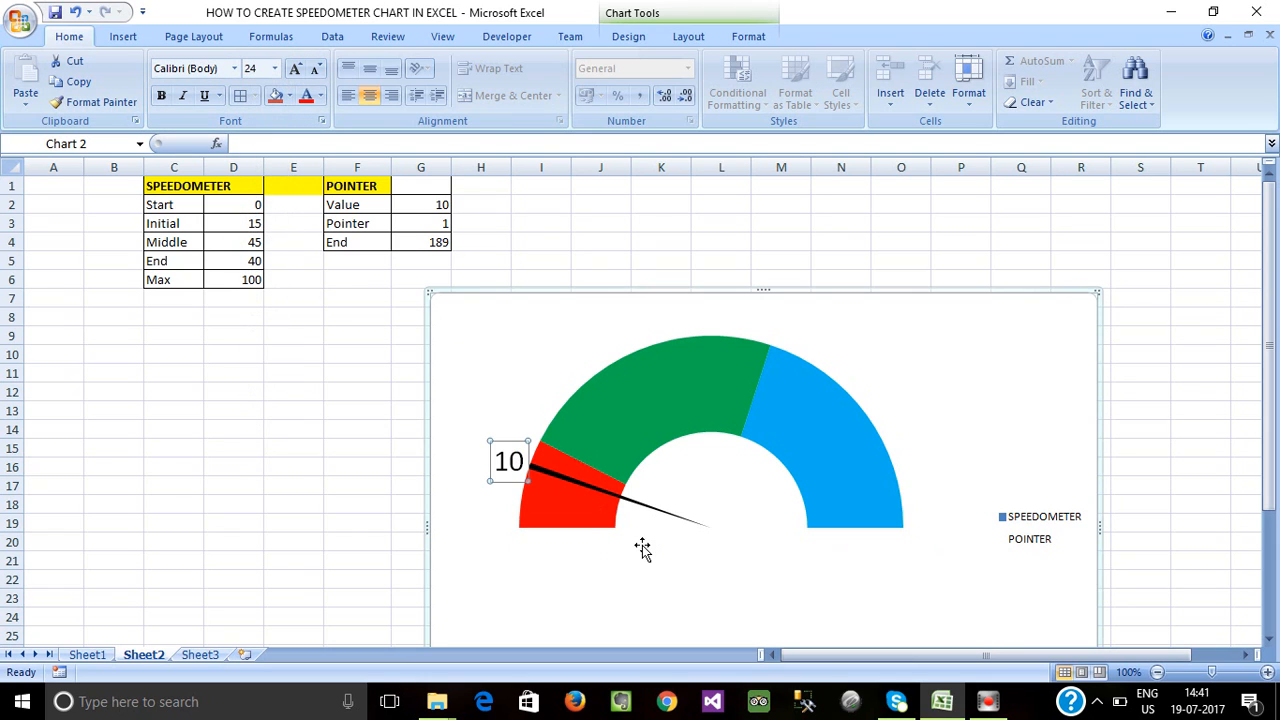
# Test the needle by setting the POINTER table's Value in G2 to 100 and to 0.
pyautogui.click(430, 208)
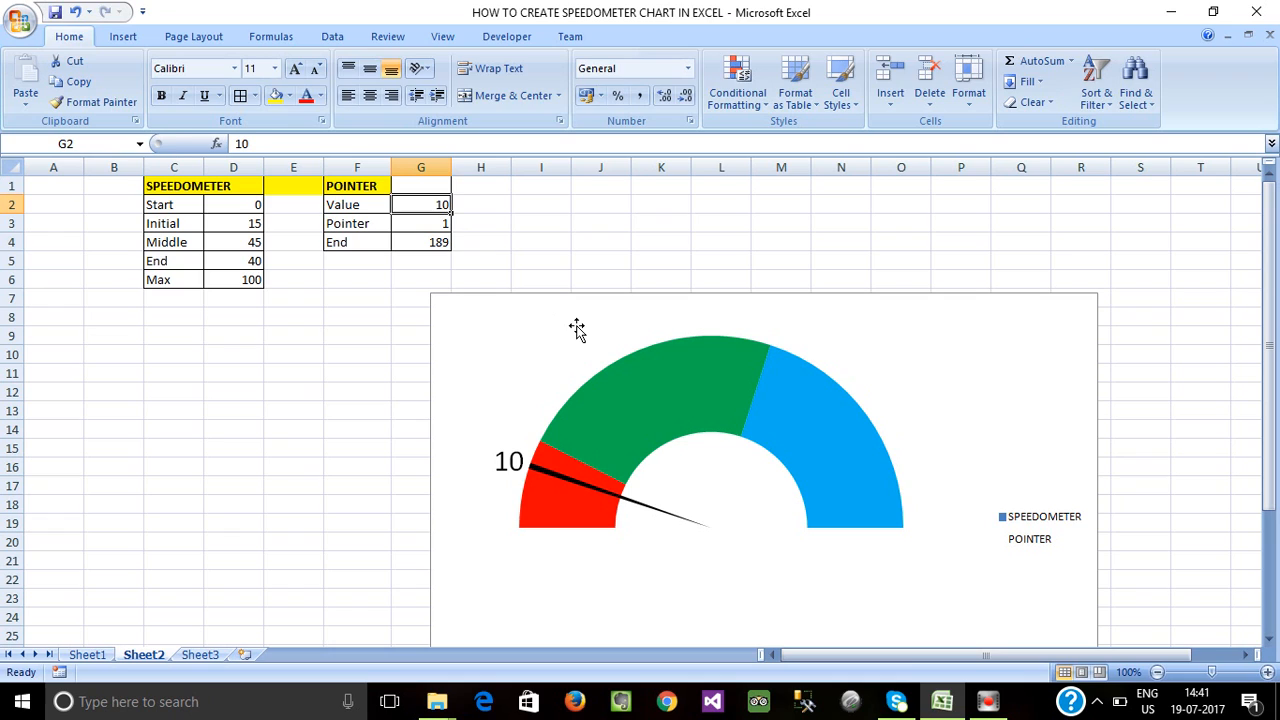
pyautogui.write('100')
pyautogui.press('Return')
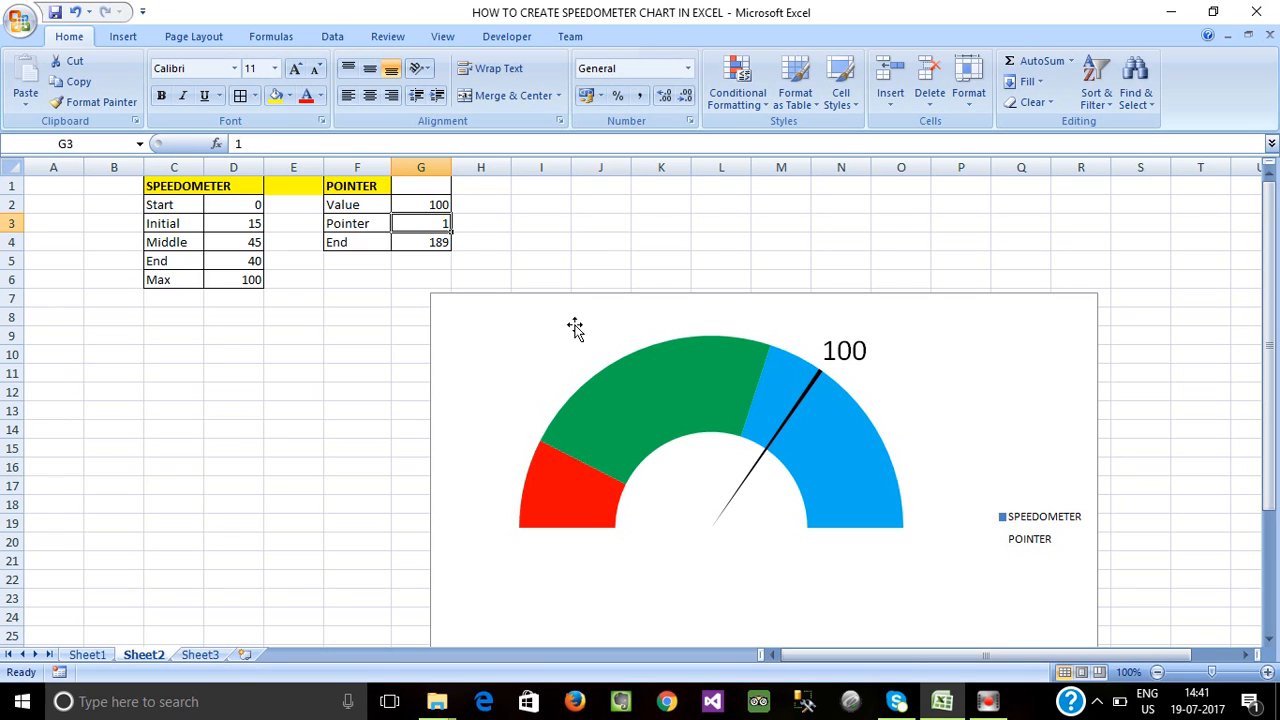
pyautogui.click(422, 204)
pyautogui.write('0')
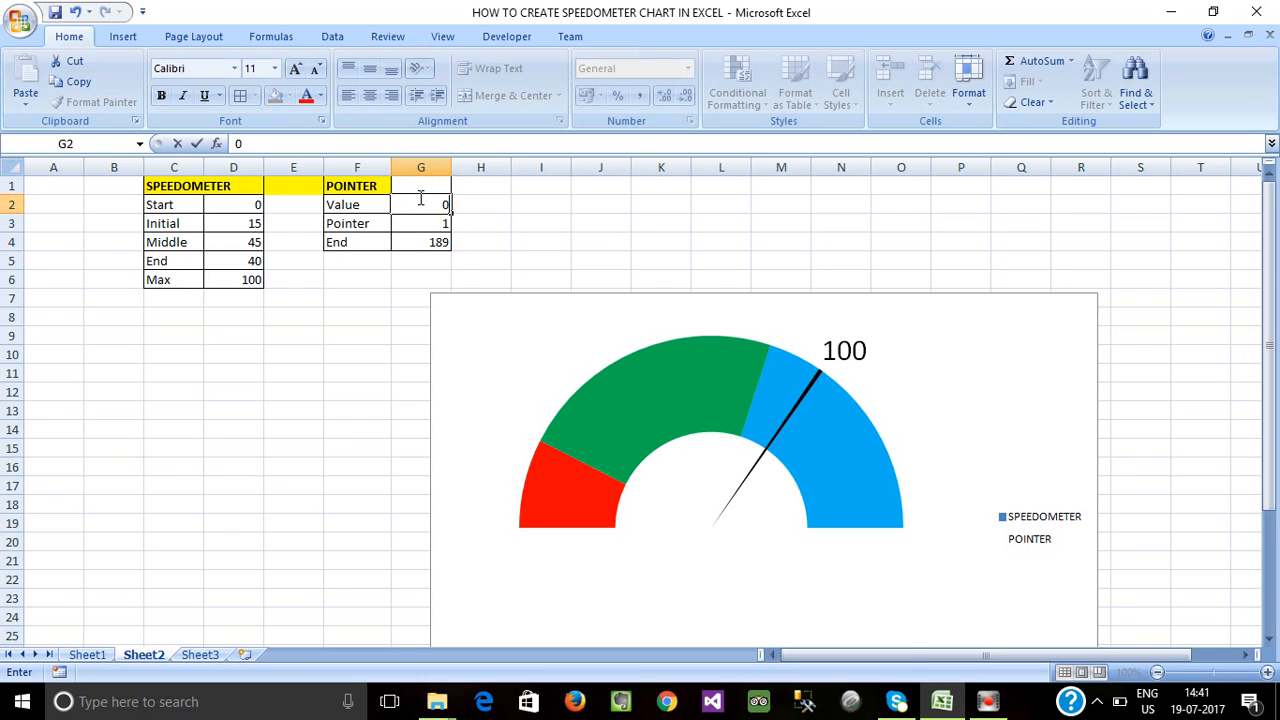
pyautogui.press('Return')
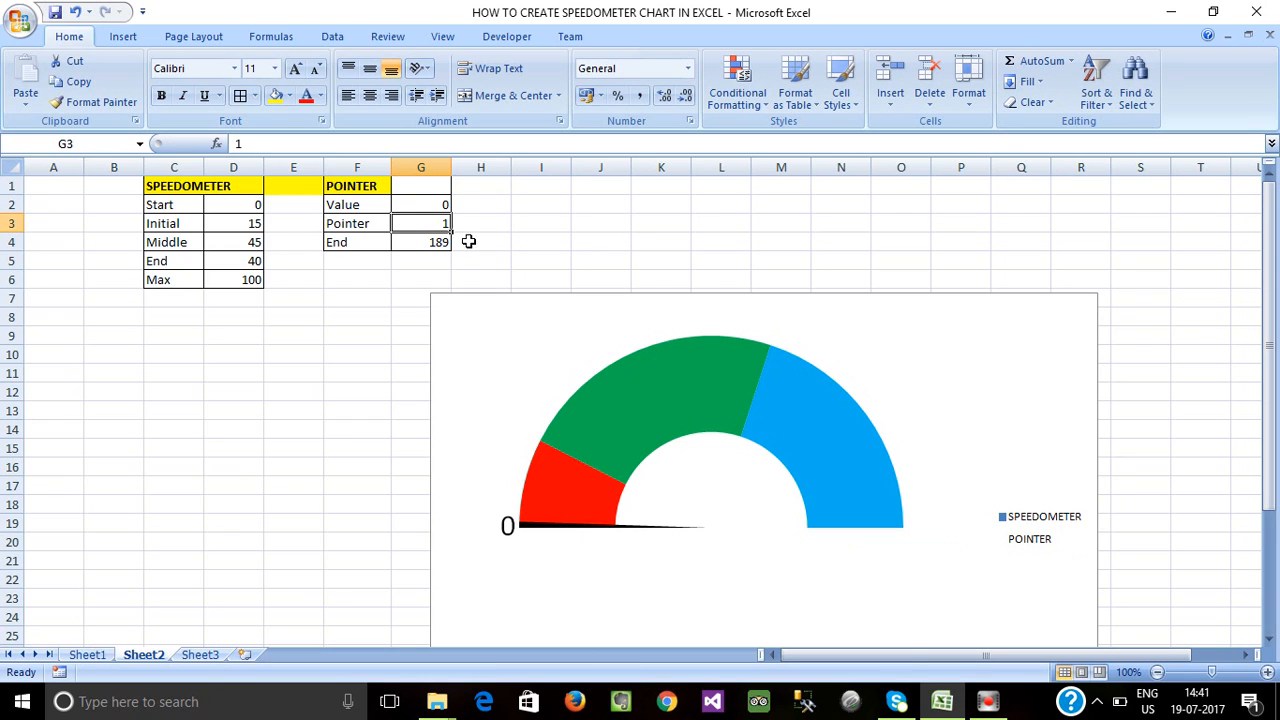
# Set the Value in G2 to 189 and select the pointer series to check the needle at the scale's end.
pyautogui.click(437, 205)
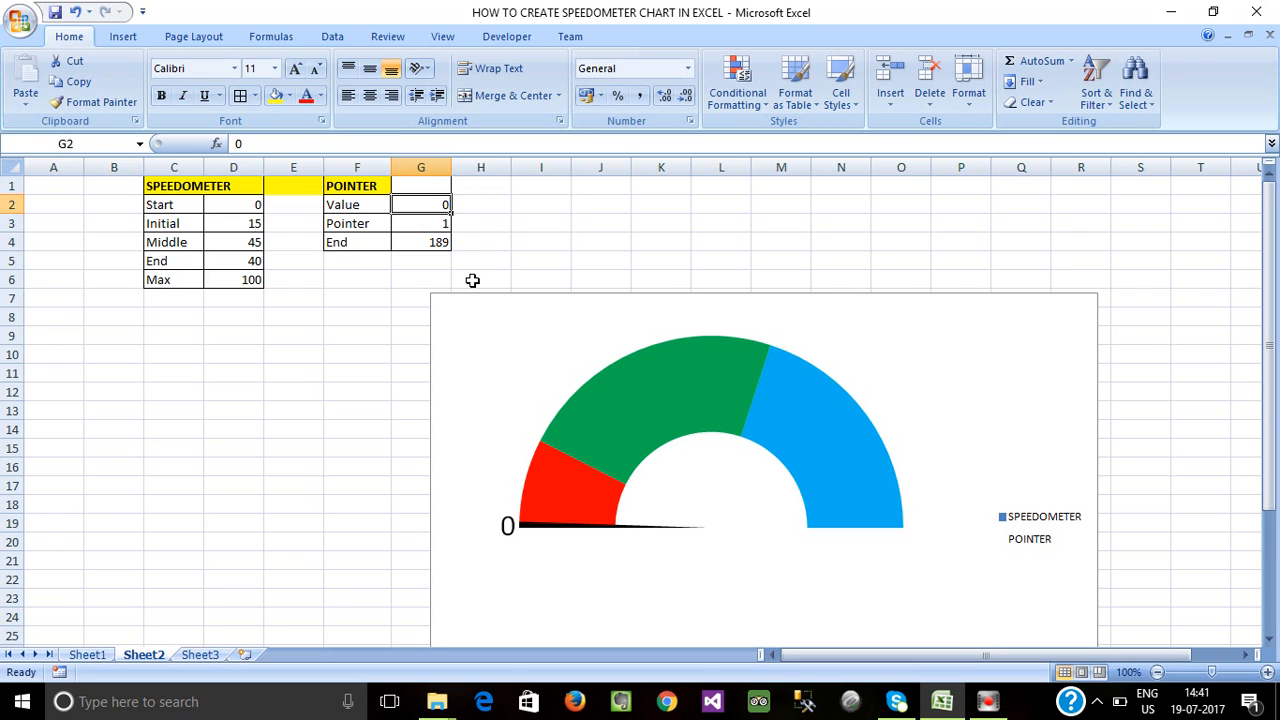
pyautogui.write('189')
pyautogui.press('Return')
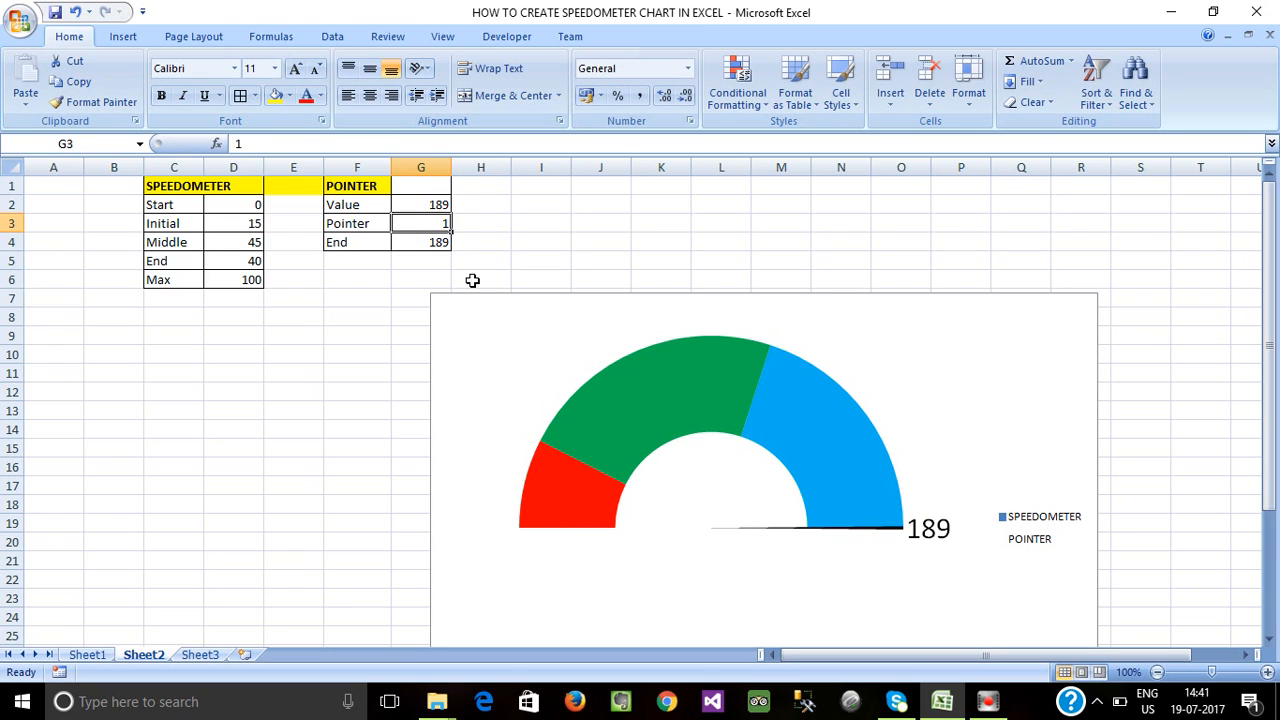
pyautogui.click(872, 527)
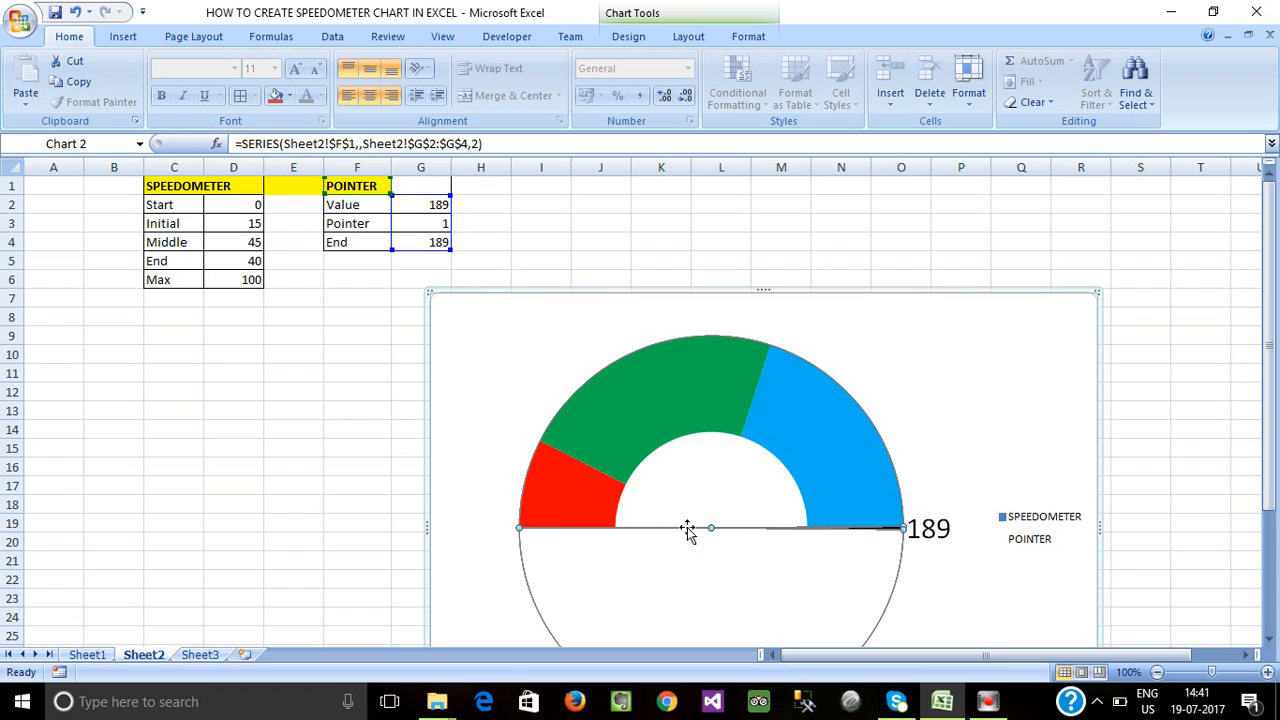
# Test the needle in the green zone by setting the Value in G2 to 50 and to 35.
pyautogui.click(430, 200)
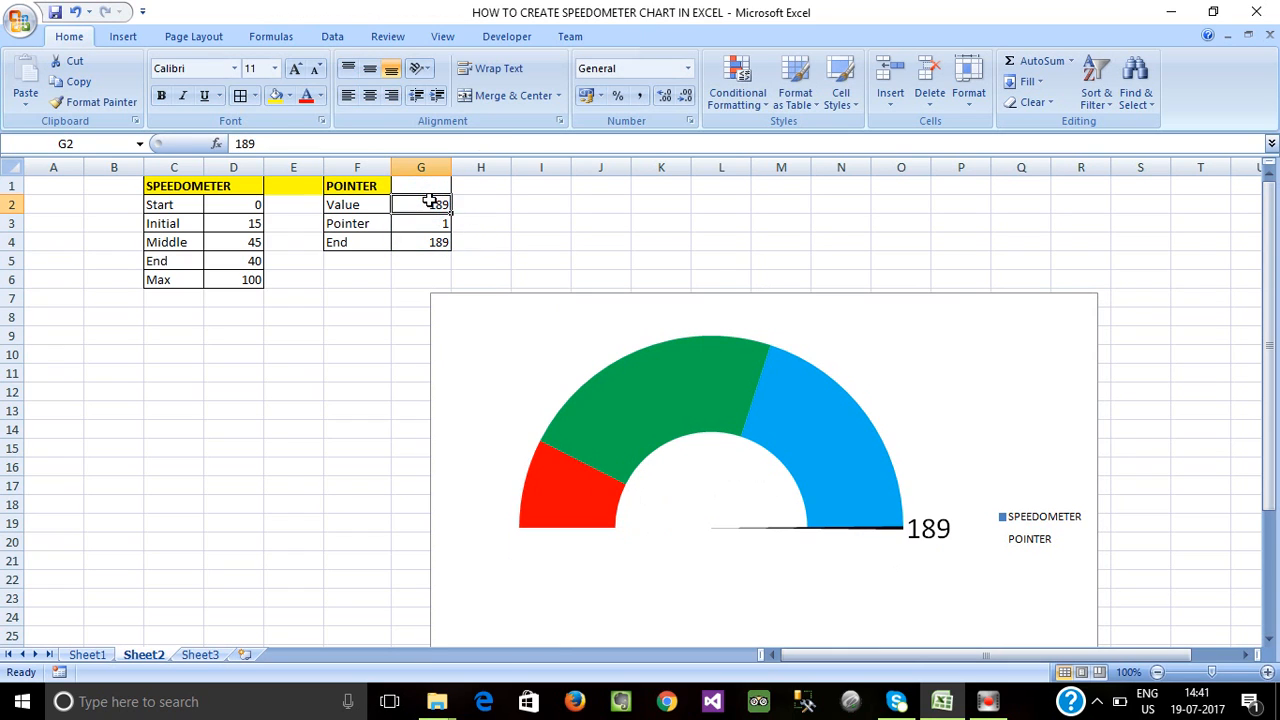
pyautogui.write('50')
pyautogui.press('Return')
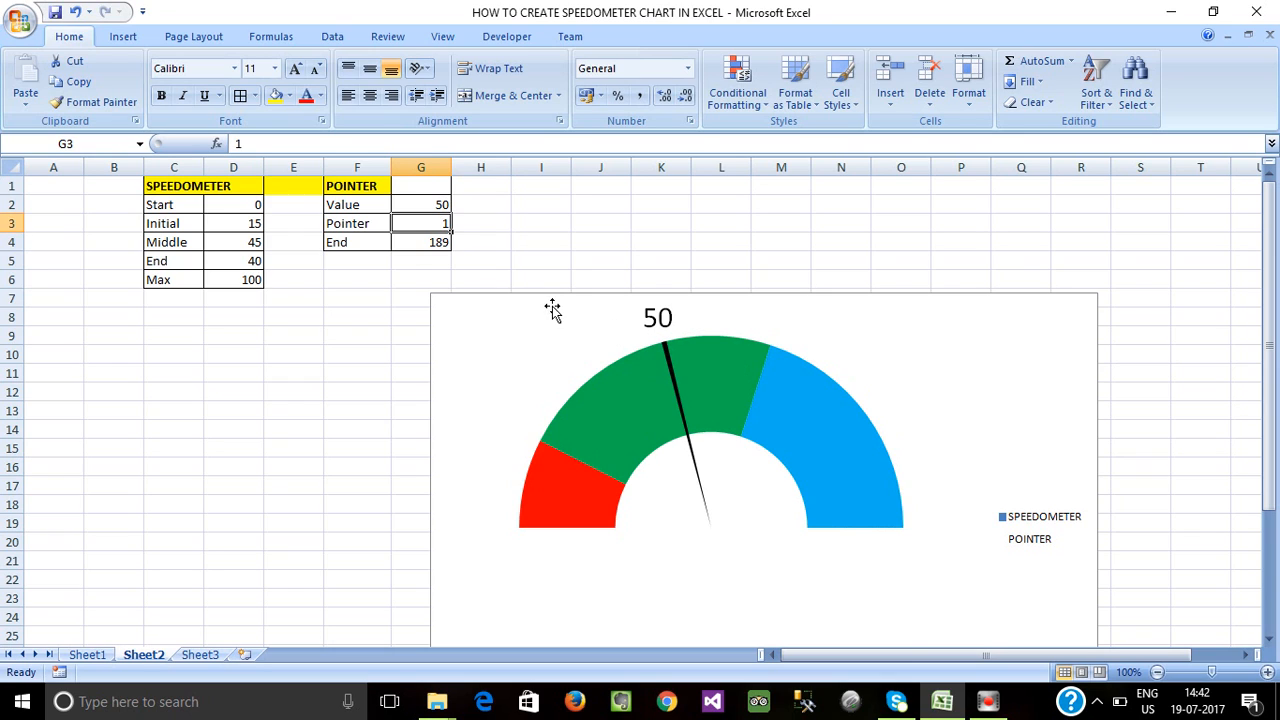
pyautogui.click(434, 205)
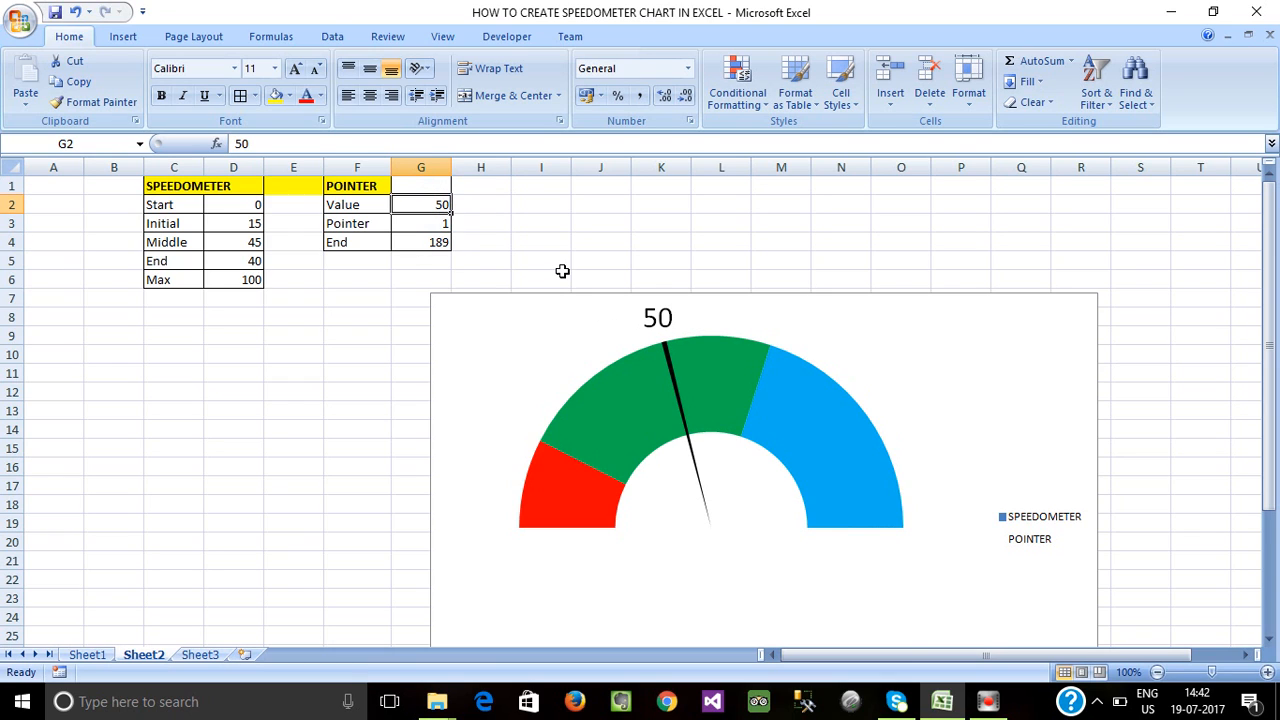
pyautogui.write('35')
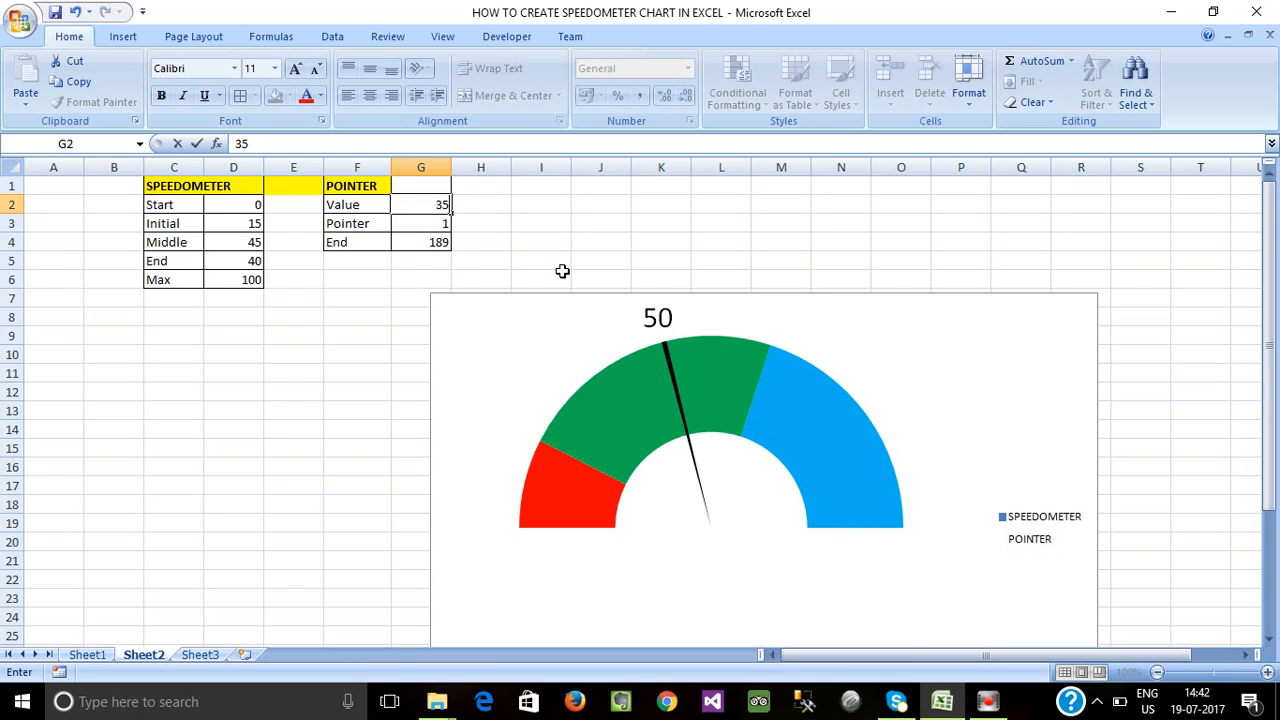
pyautogui.press('Return')
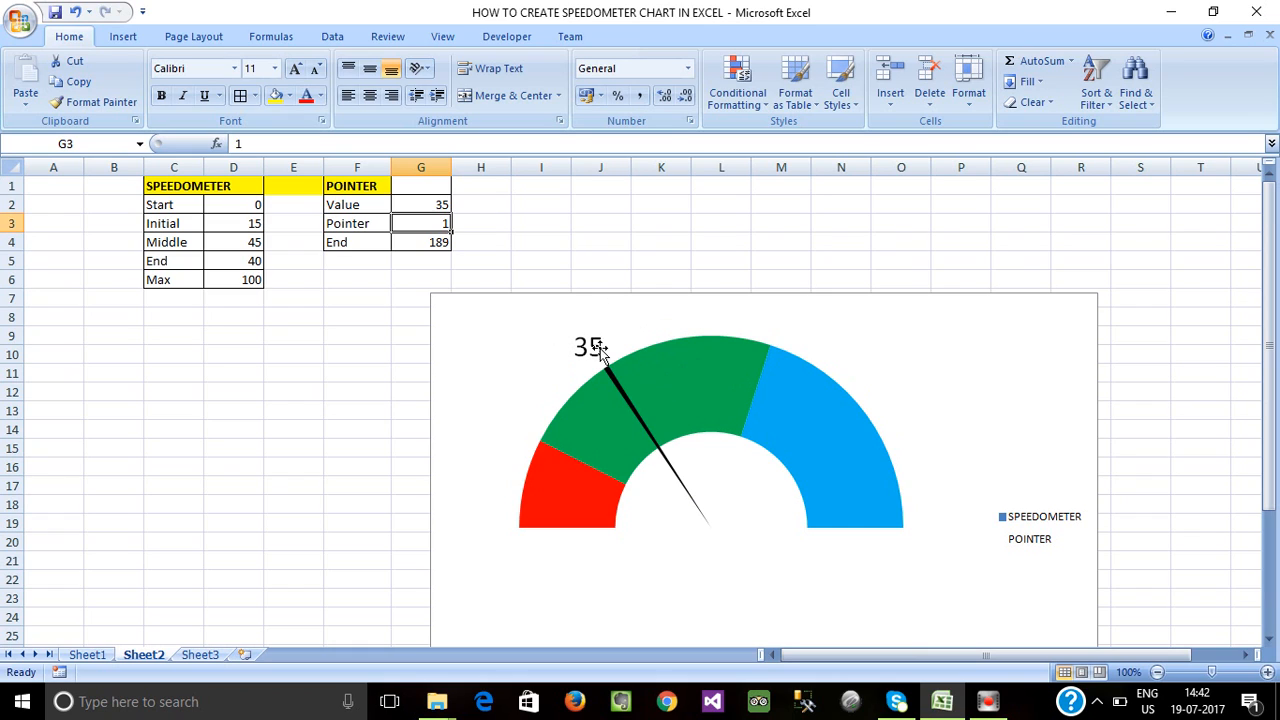
# Set the POINTER table's Value in G2 to 170 to move the needle into the blue zone.
pyautogui.click(432, 206)
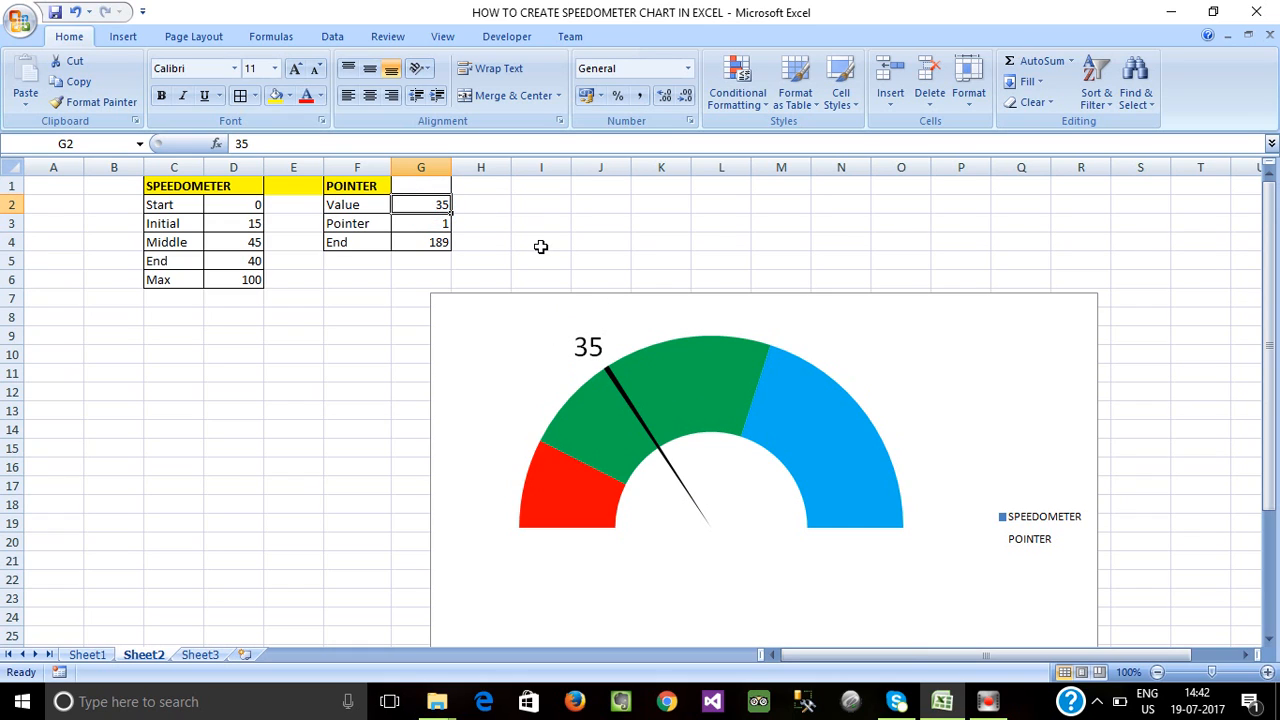
pyautogui.write('170')
pyautogui.press('Return')
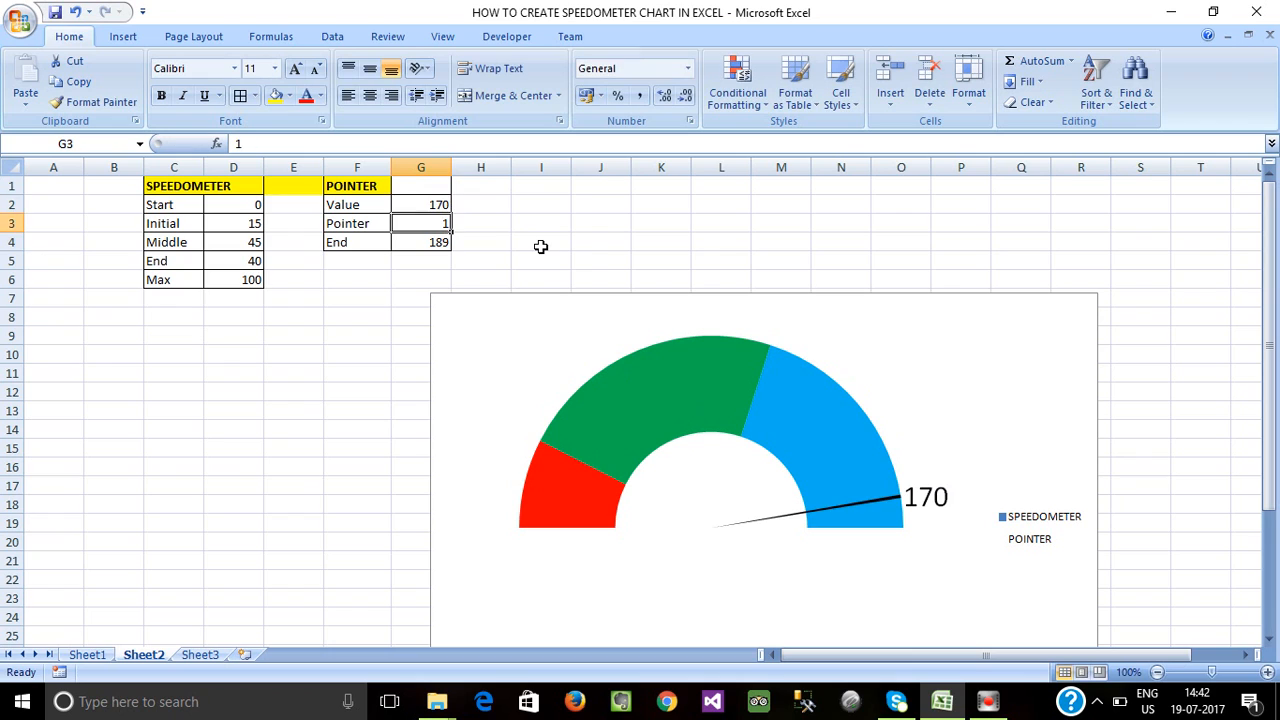